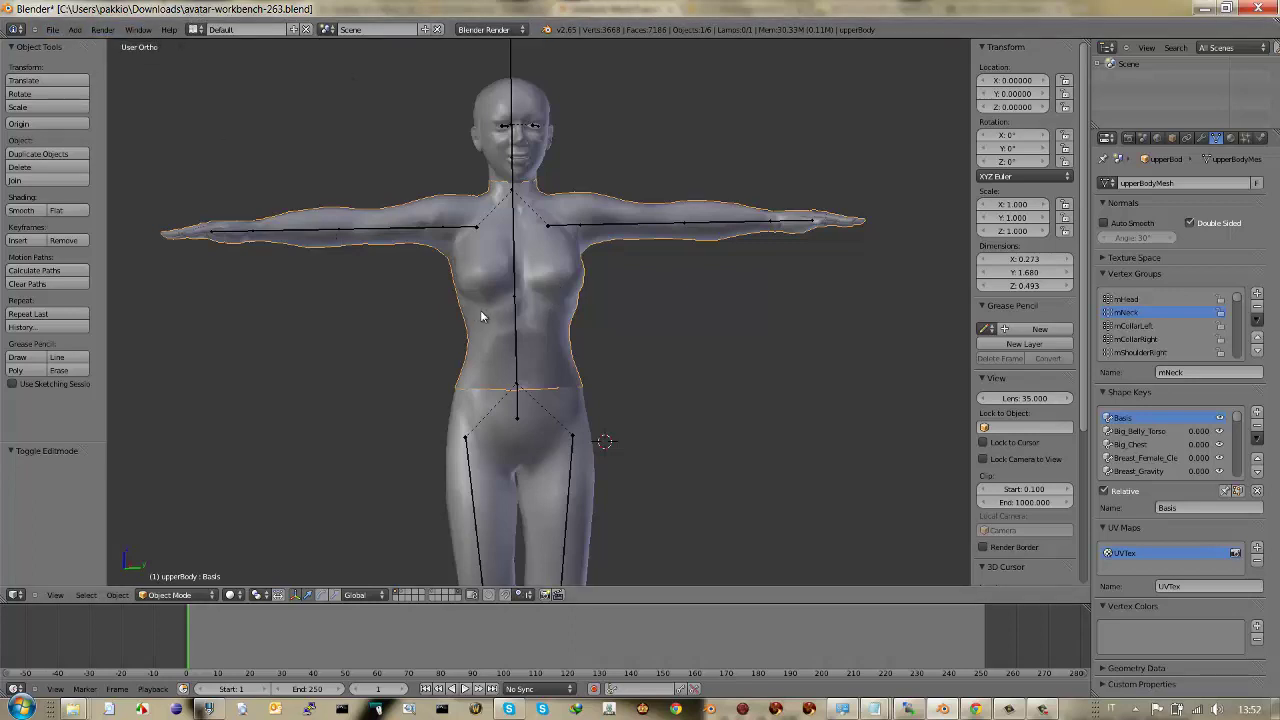
- Select the head, lowerBody and upperBody meshes in turn, then toggle upperBody's Edit Mode
{"action": "scroll", "coordinate": [480, 316], "scroll_direction": "down", "scroll_amount": 2}
{"action": "scroll", "coordinate": [480, 316], "scroll_direction": "down", "scroll_amount": 4}
{"action": "scroll", "coordinate": [459, 313], "scroll_direction": "up", "scroll_amount": 2}
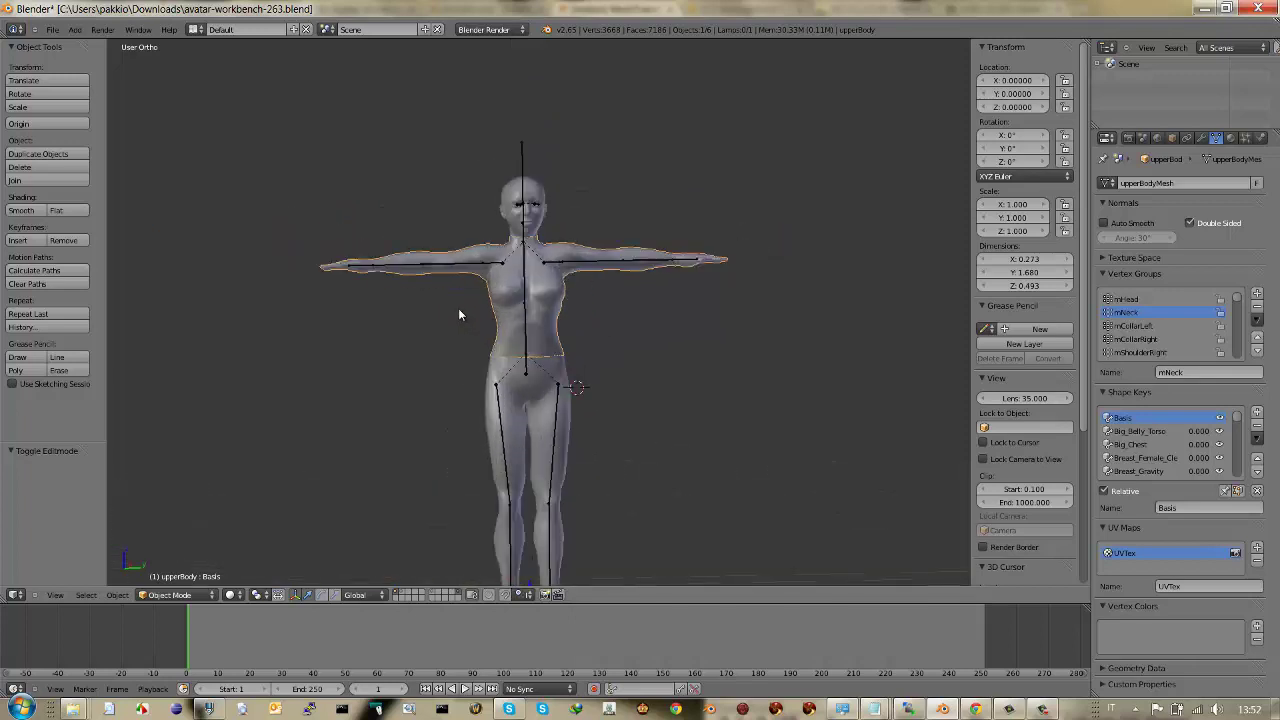
{"action": "scroll", "coordinate": [459, 313], "scroll_direction": "up", "scroll_amount": 2}
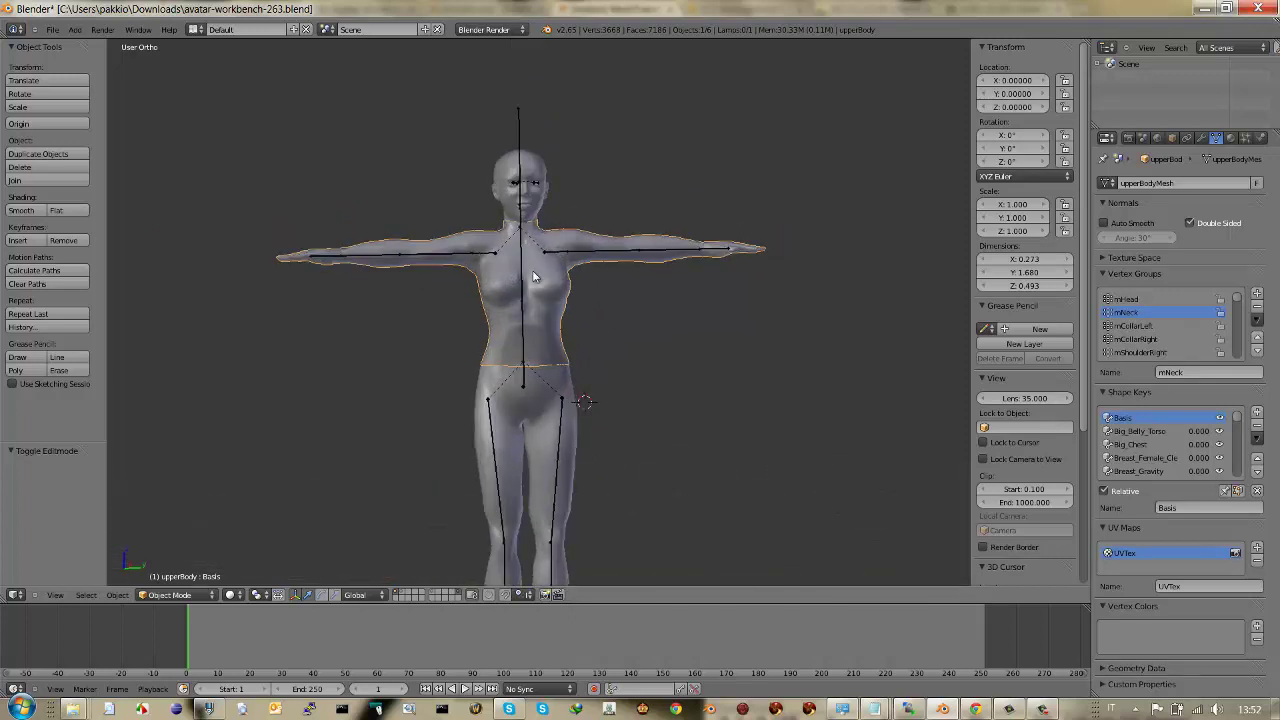
{"action": "right_click", "coordinate": [535, 197]}
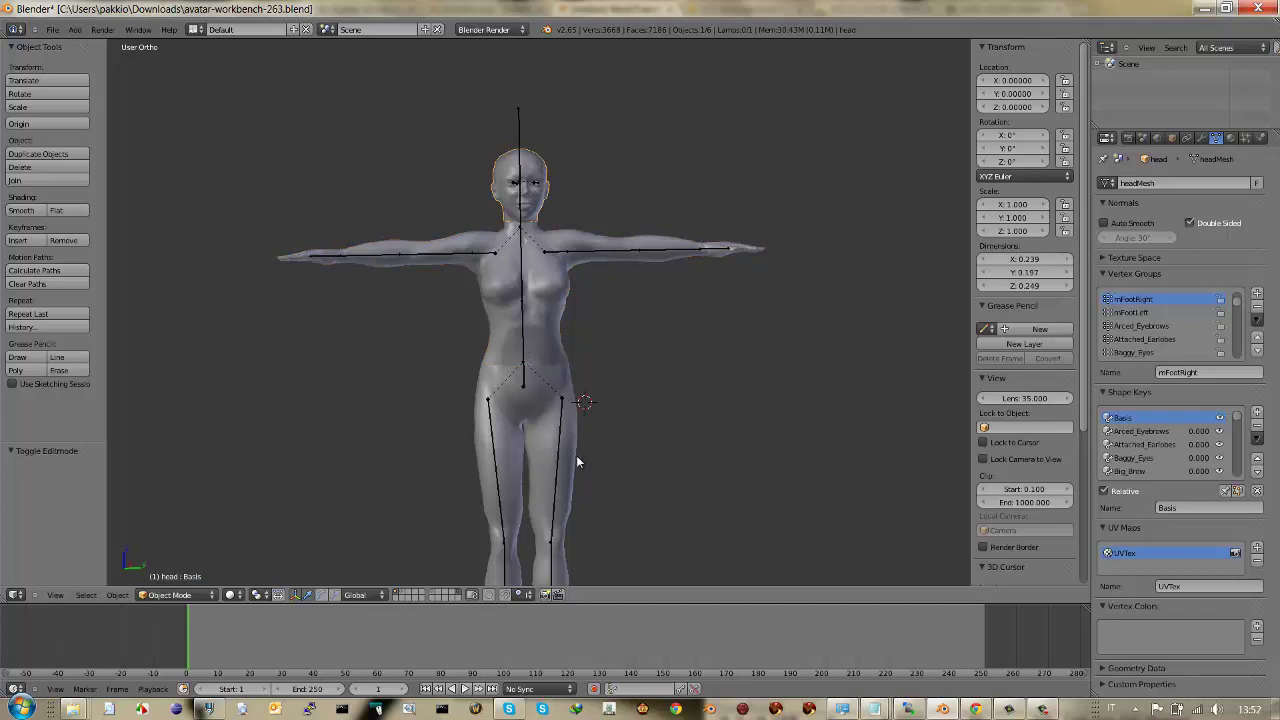
{"action": "right_click", "coordinate": [567, 460]}
{"action": "right_click", "coordinate": [543, 338]}
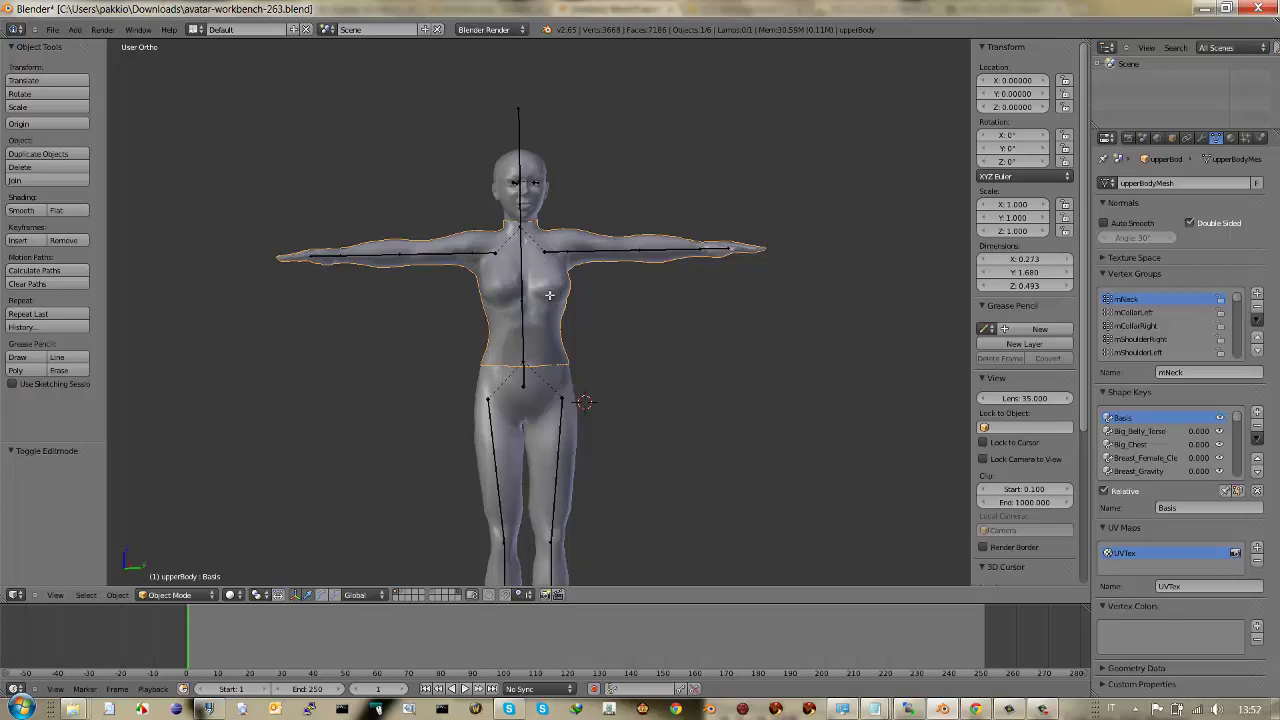
{"action": "key", "text": "Tab"}
{"action": "key", "text": "Tab"}
- In Weight Paint mode, review mCollarLeft and mCollarRight, then paint full mShoulderRight weight on the right upper arm
{"action": "left_click", "coordinate": [185, 597]}
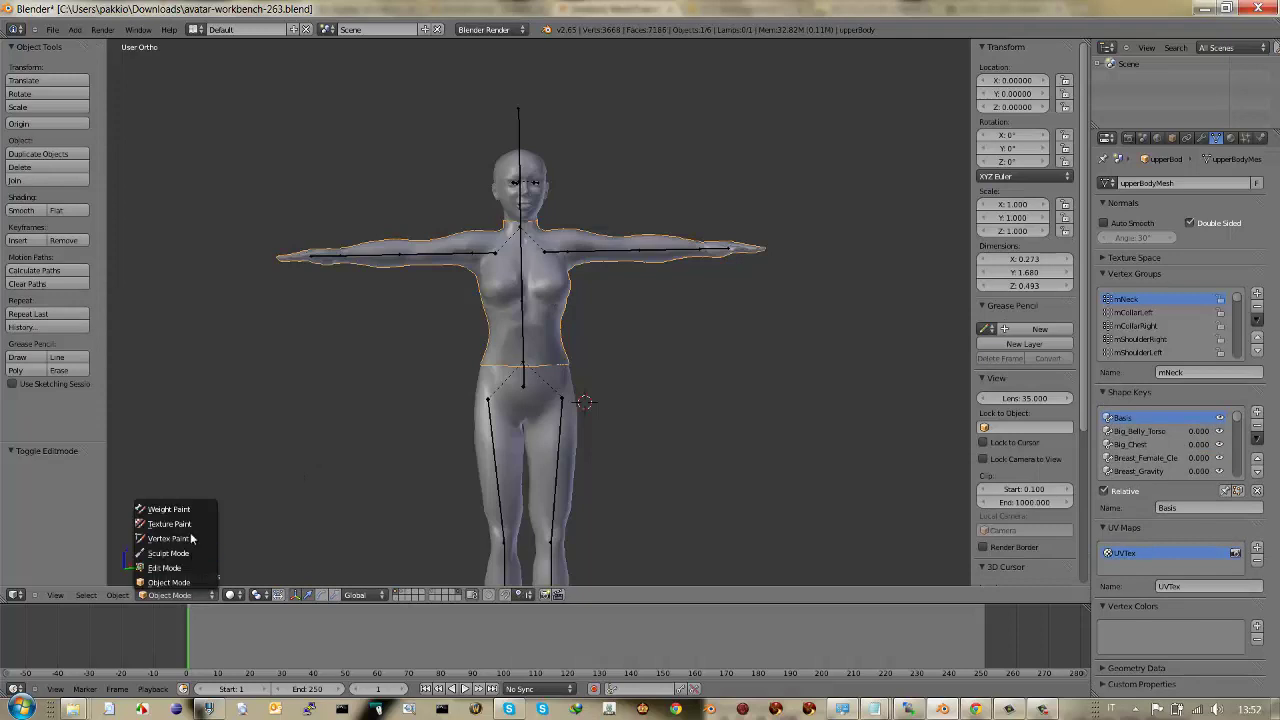
{"action": "left_click", "coordinate": [190, 519]}
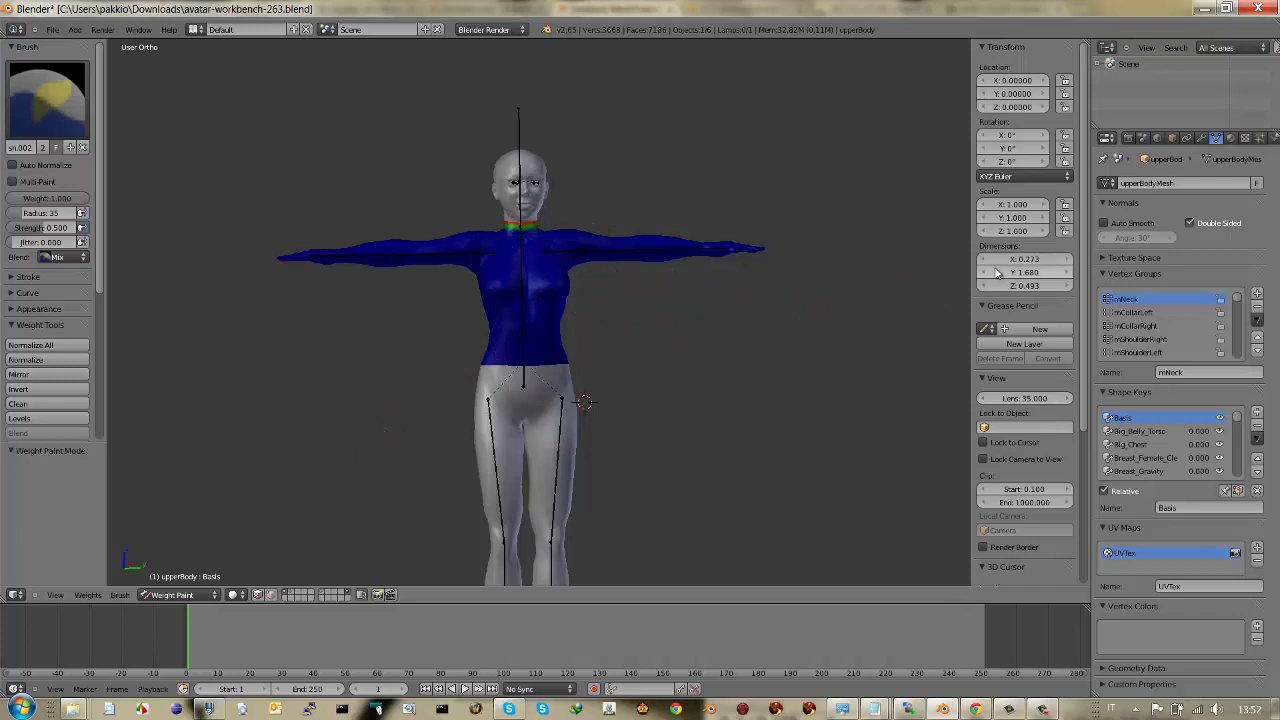
{"action": "left_click", "coordinate": [1123, 314]}
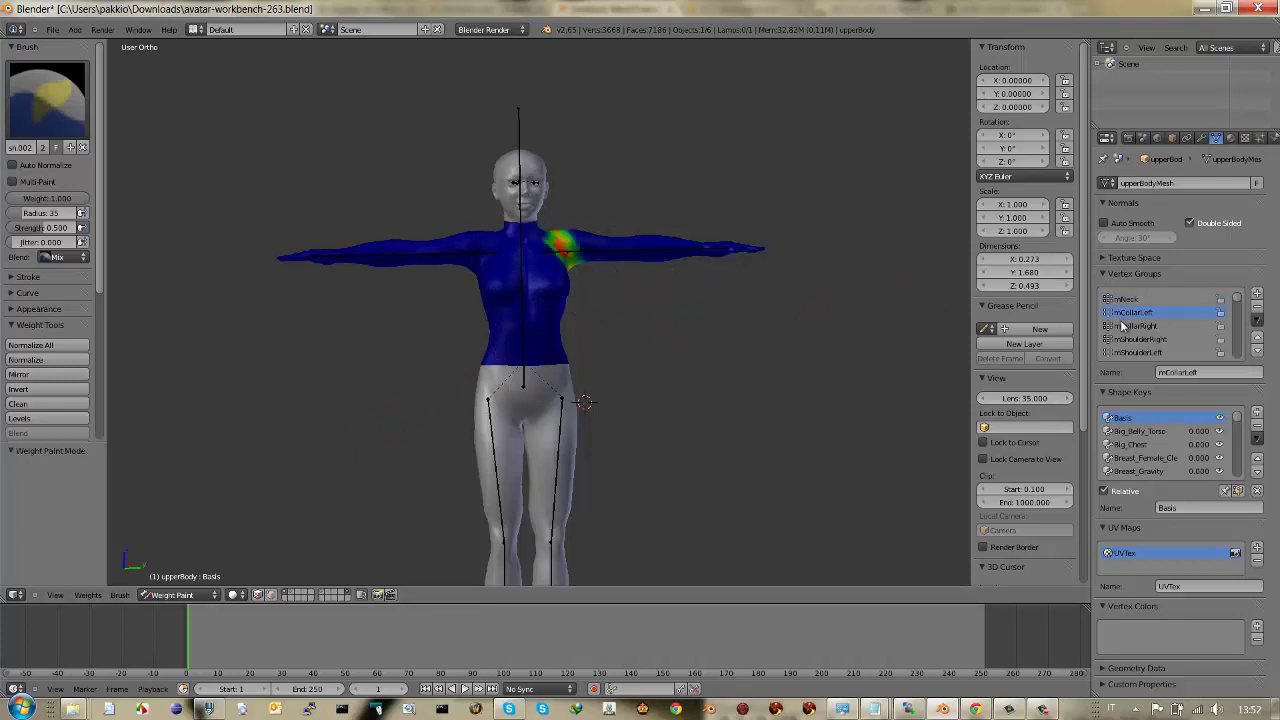
{"action": "left_click", "coordinate": [1120, 326]}
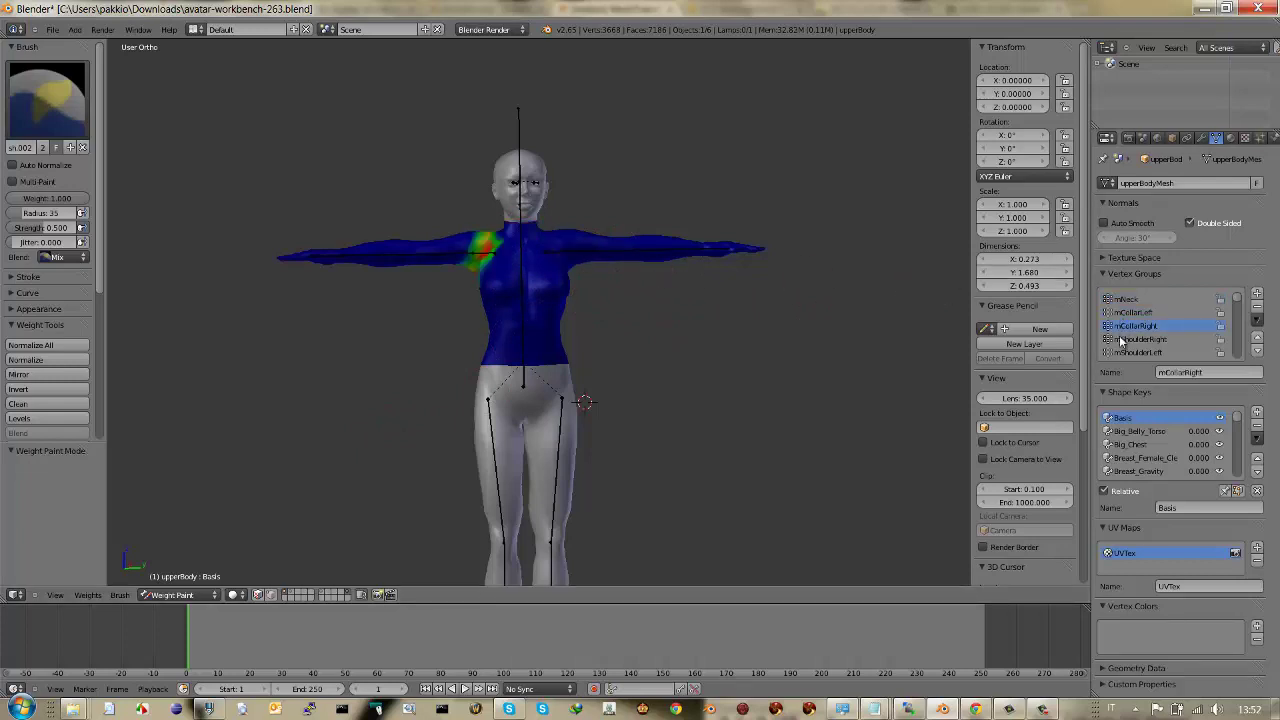
{"action": "left_click", "coordinate": [1120, 340]}
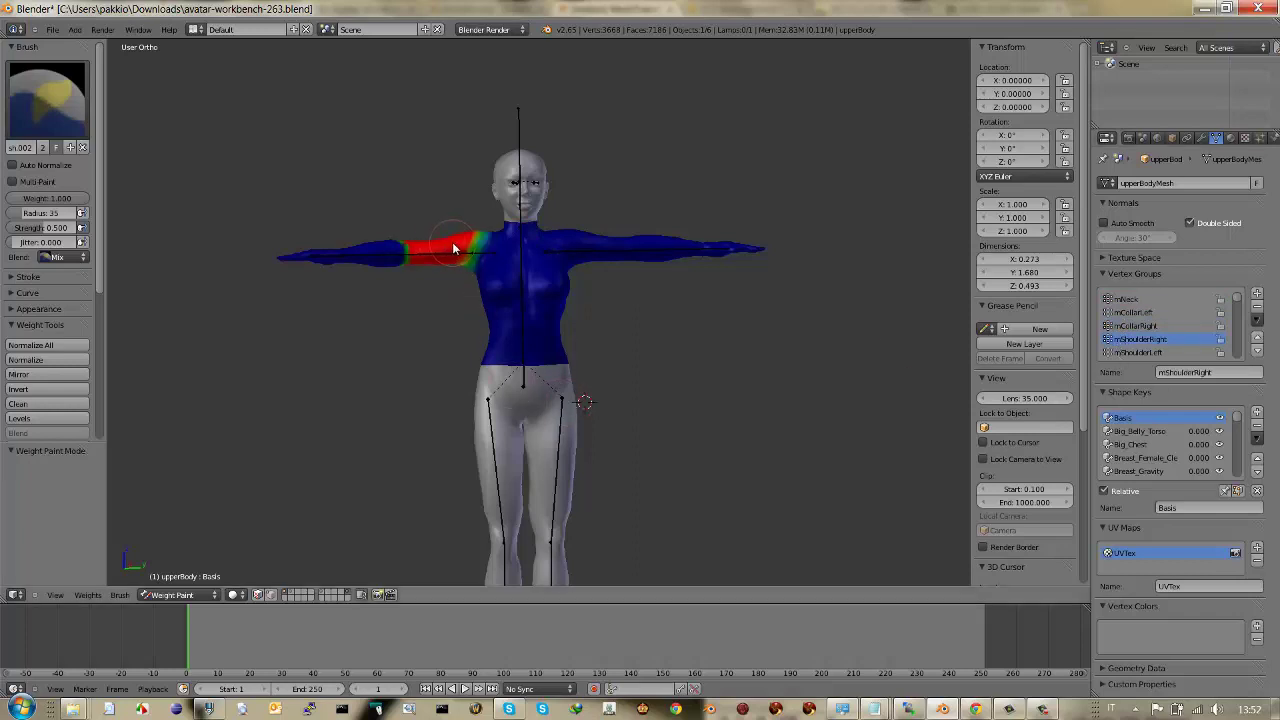
{"action": "mouse_move", "coordinate": [440, 247]}
{"action": "left_mouse_down"}
{"action": "mouse_move", "coordinate": [486, 263]}
{"action": "mouse_move", "coordinate": [480, 246]}
{"action": "mouse_move", "coordinate": [480, 269]}
{"action": "mouse_move", "coordinate": [477, 247]}
{"action": "mouse_move", "coordinate": [466, 261]}
{"action": "mouse_move", "coordinate": [475, 272]}
{"action": "mouse_move", "coordinate": [480, 252]}
{"action": "mouse_move", "coordinate": [466, 266]}
{"action": "mouse_move", "coordinate": [486, 251]}
{"action": "left_mouse_up"}
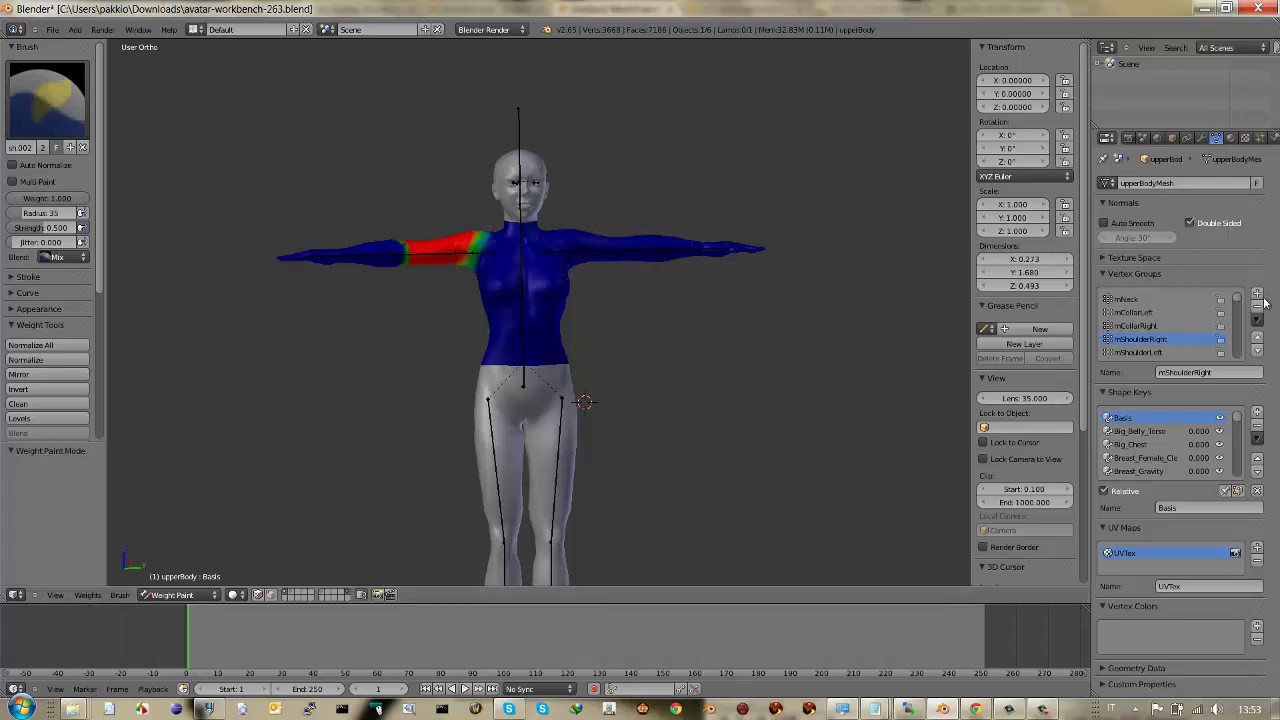
- Move mShoulderLeft down the vertex group list, check mElbowRight, and return to Object Mode
{"action": "left_click", "coordinate": [1165, 352]}
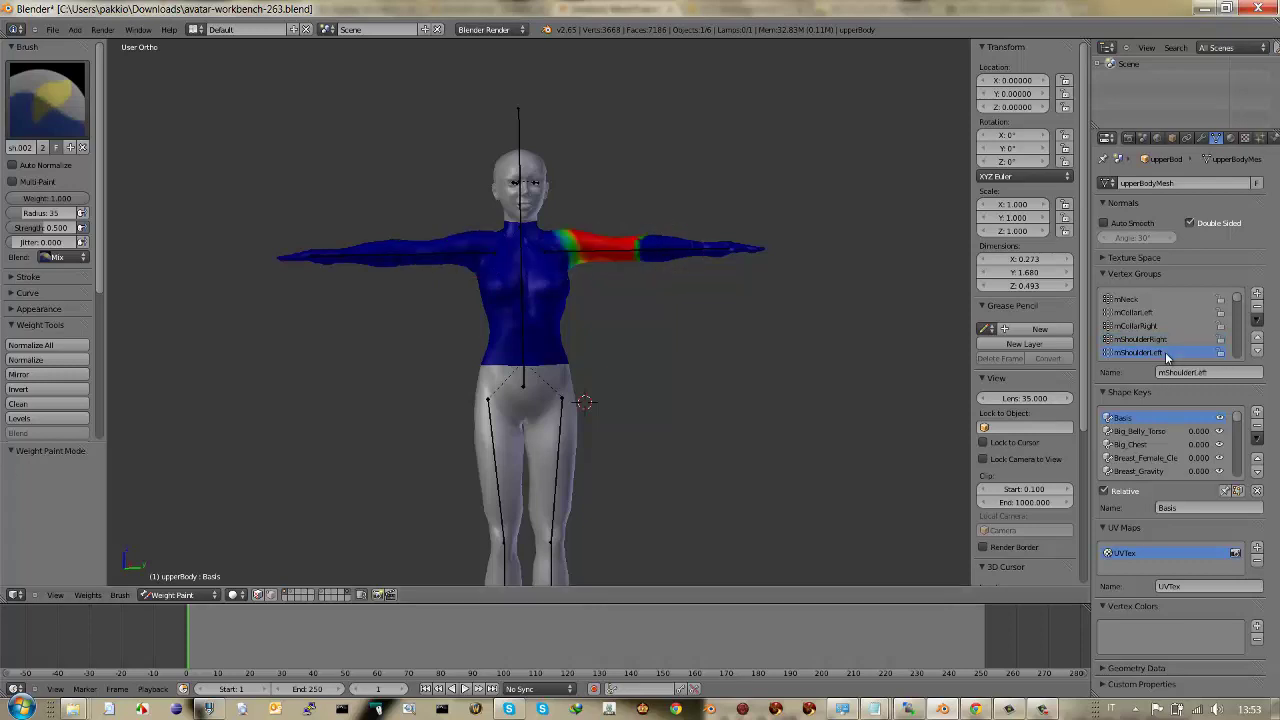
{"action": "left_click", "coordinate": [1257, 350]}
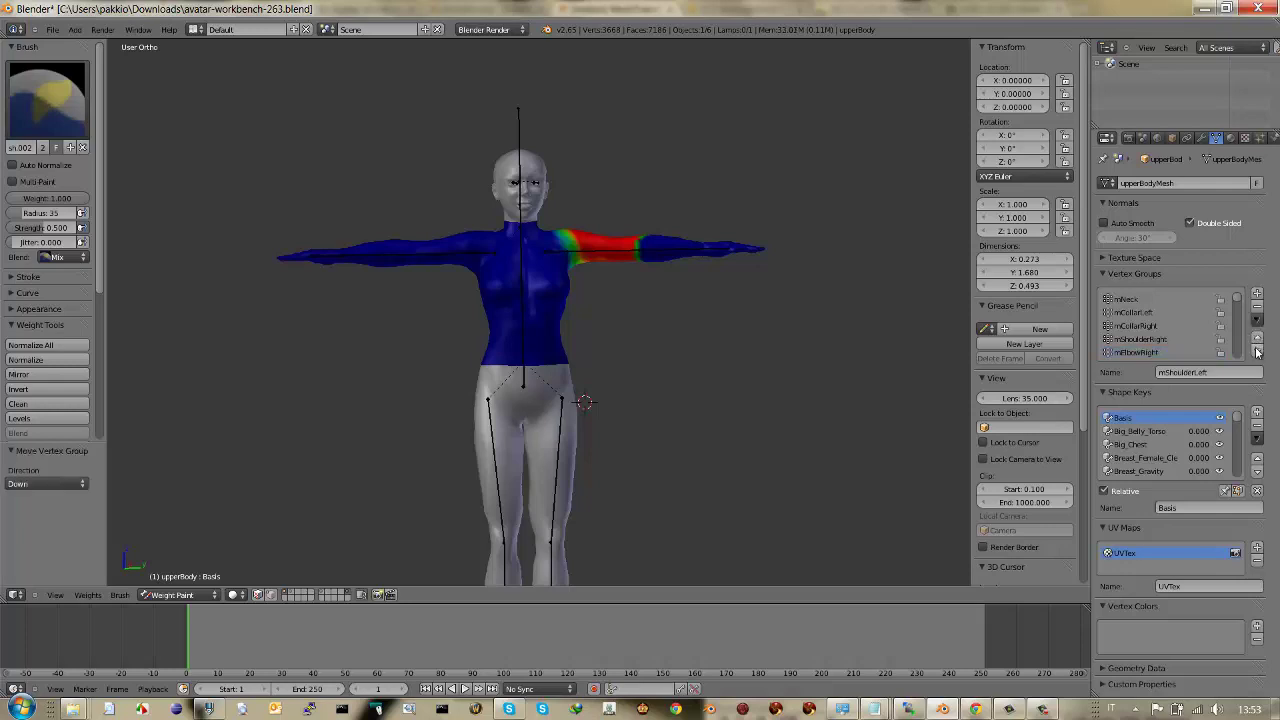
{"action": "left_click", "coordinate": [1144, 353]}
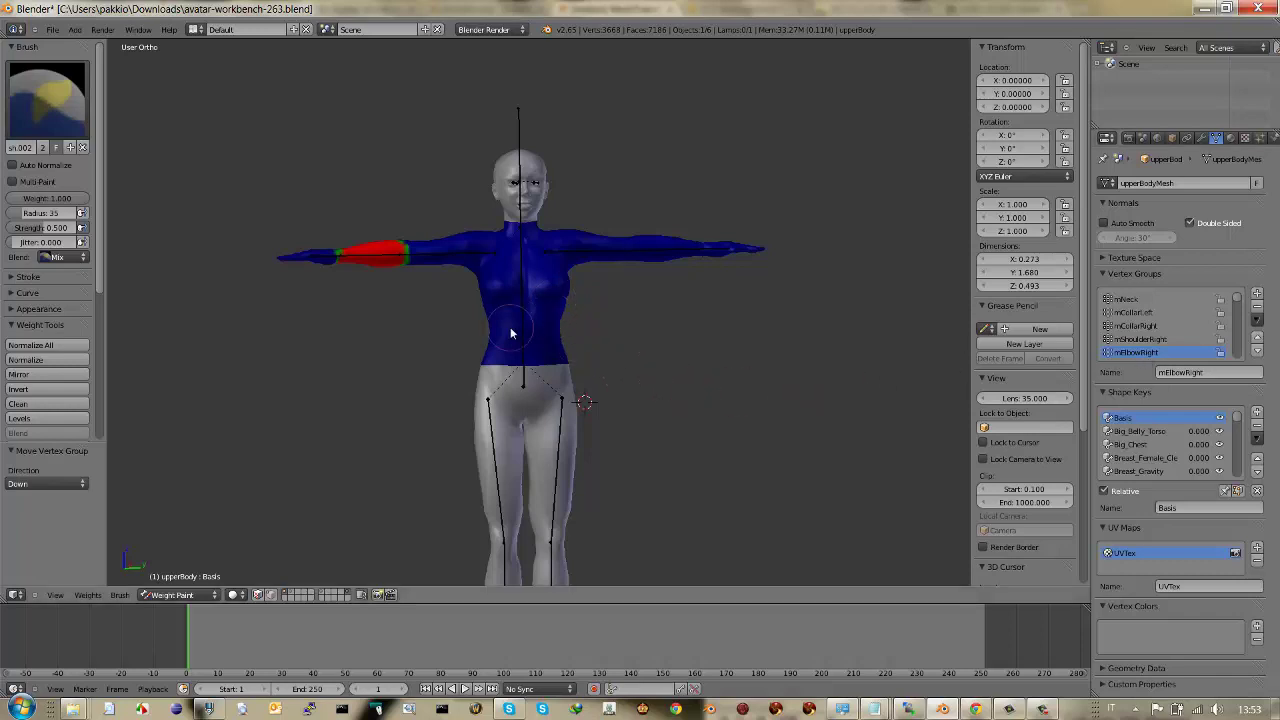
{"action": "left_click", "coordinate": [210, 594]}
{"action": "left_click", "coordinate": [170, 576]}
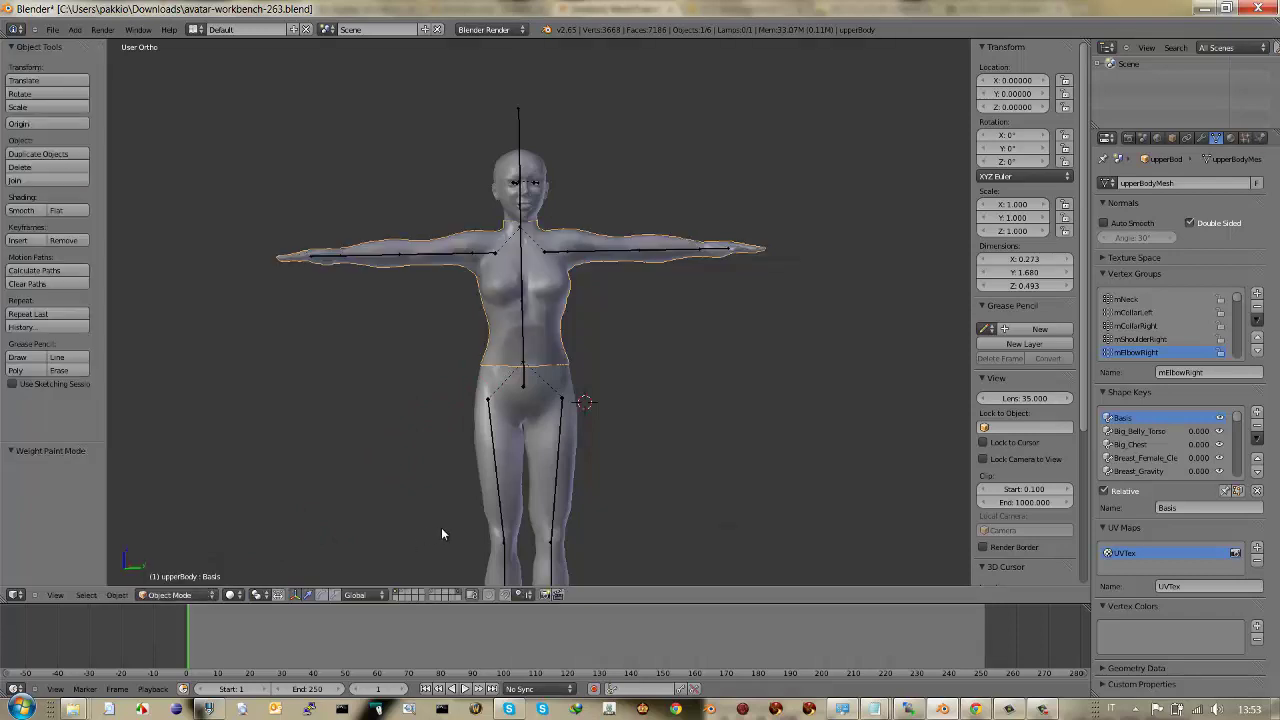
- Add a cylinder, shrink it, and move it down to the avatar's hips
{"action": "scroll", "coordinate": [470, 500], "scroll_direction": "down", "scroll_amount": 1}
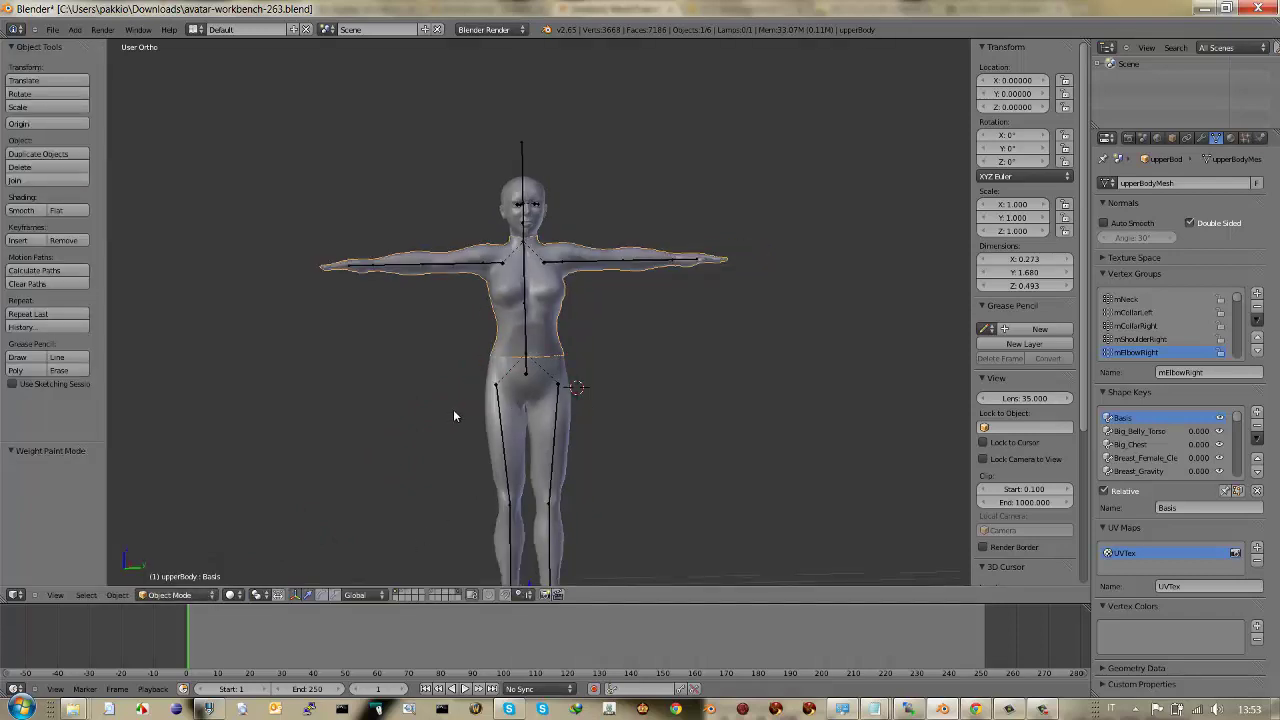
{"action": "key", "text": "shift+a"}
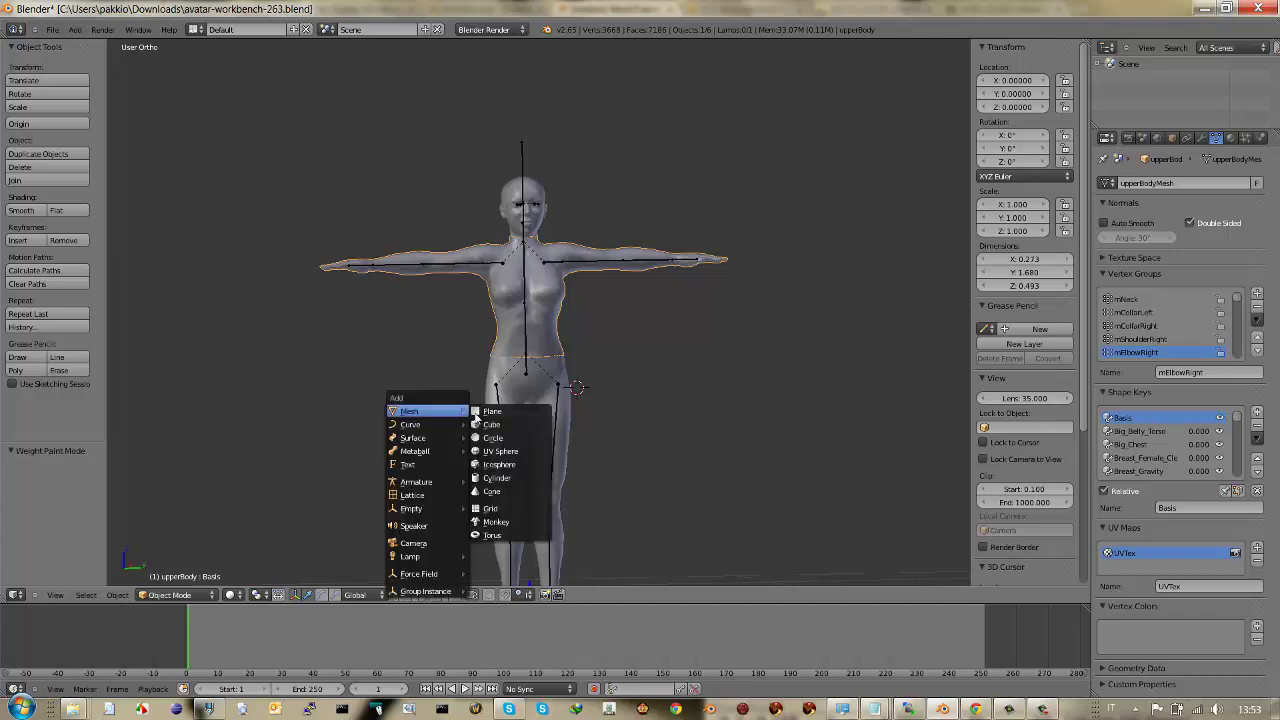
{"action": "left_click", "coordinate": [500, 476]}
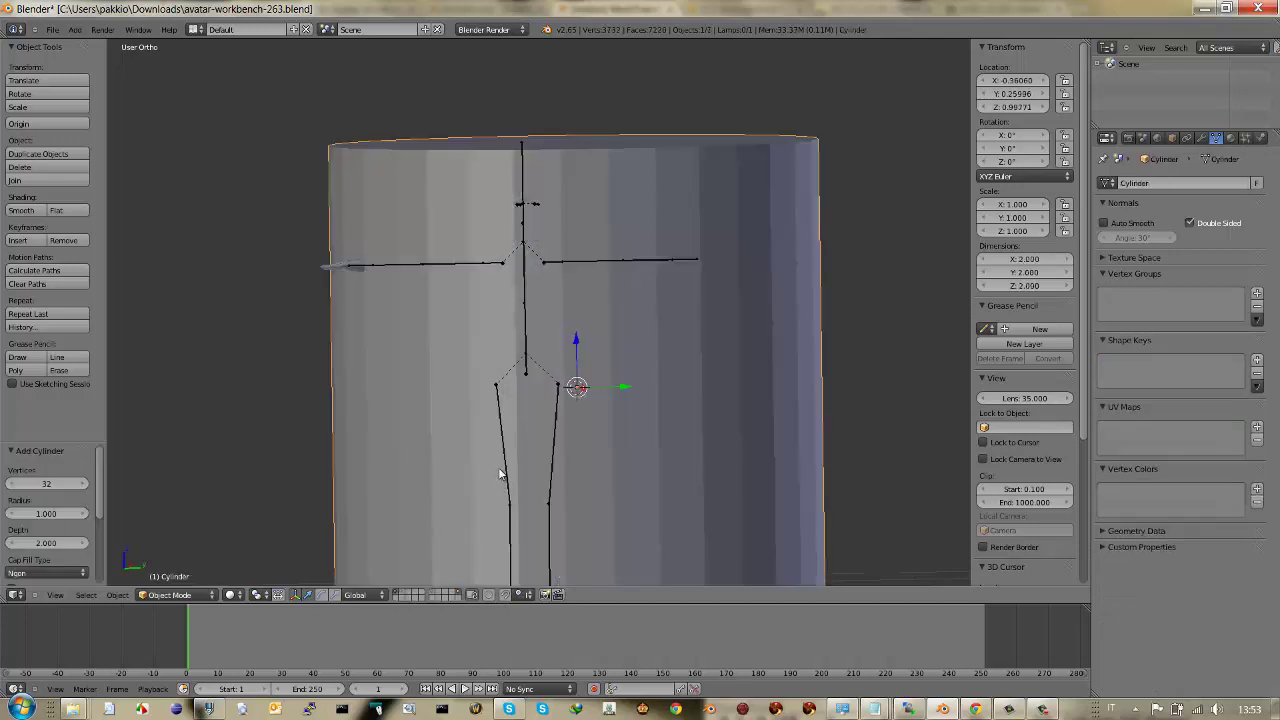
{"action": "scroll", "coordinate": [500, 474], "scroll_direction": "down", "scroll_amount": 3}
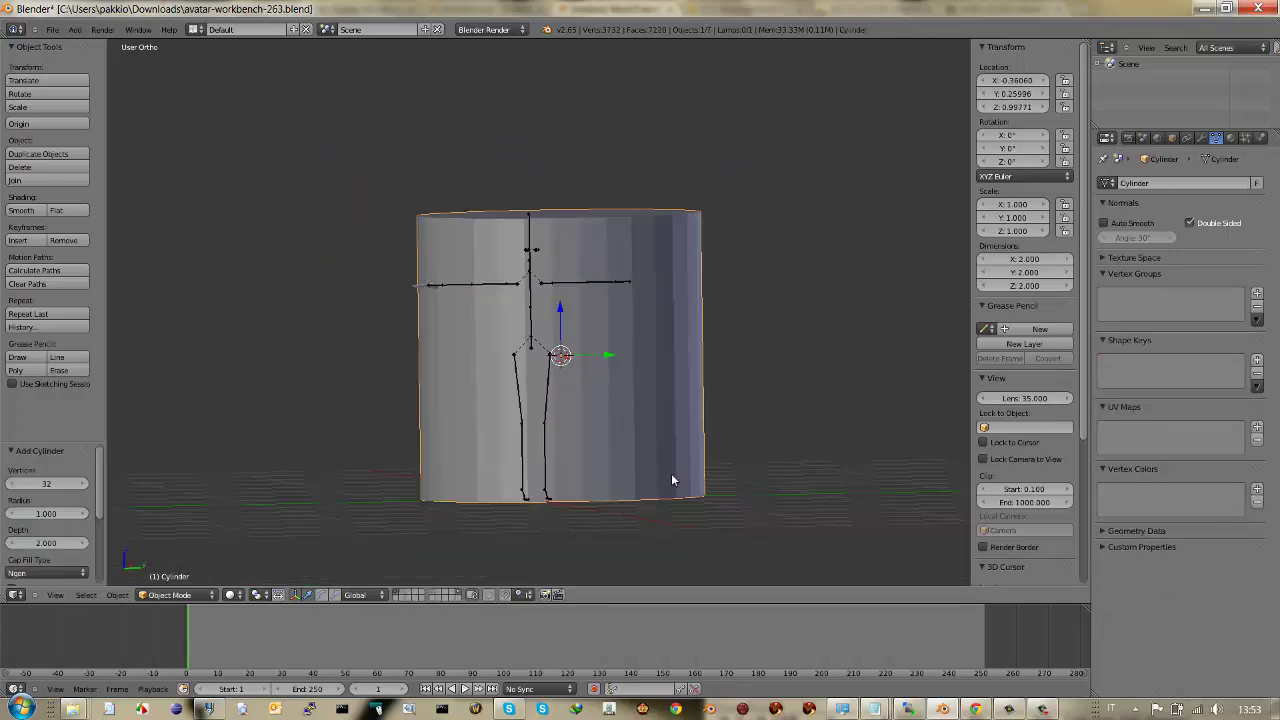
{"action": "key", "text": "s"}
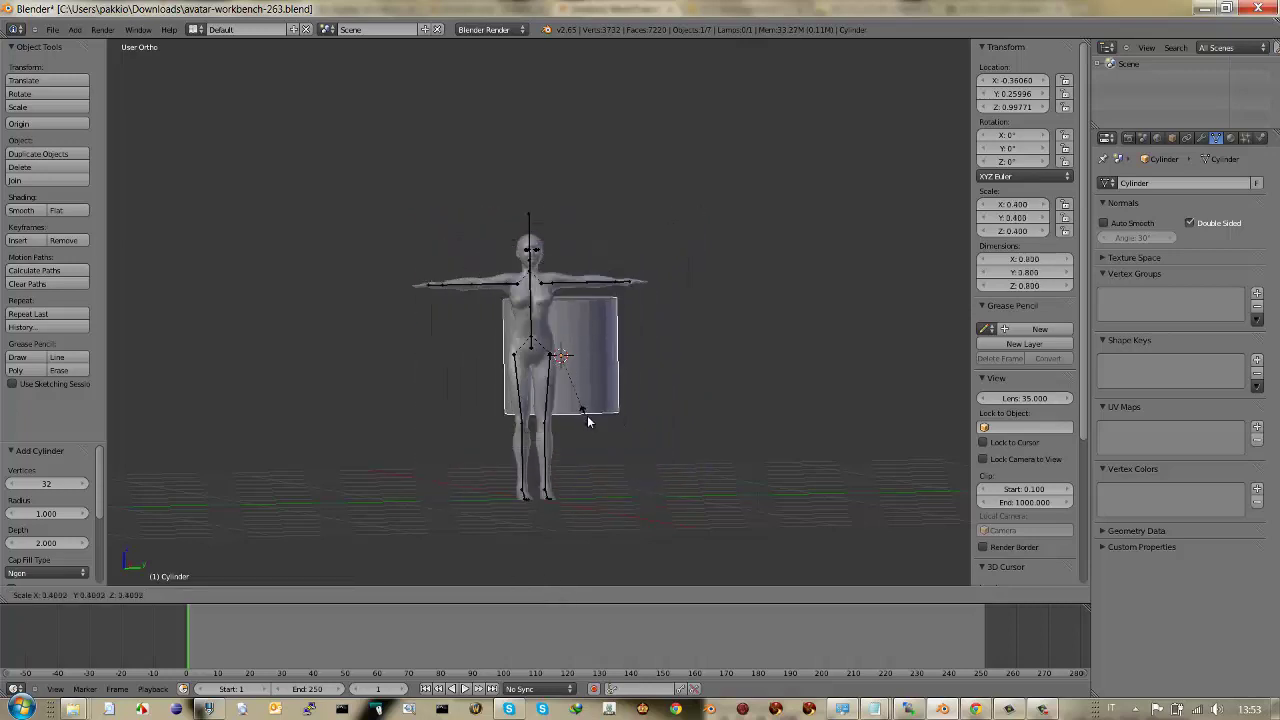
{"action": "left_click", "coordinate": [600, 422]}
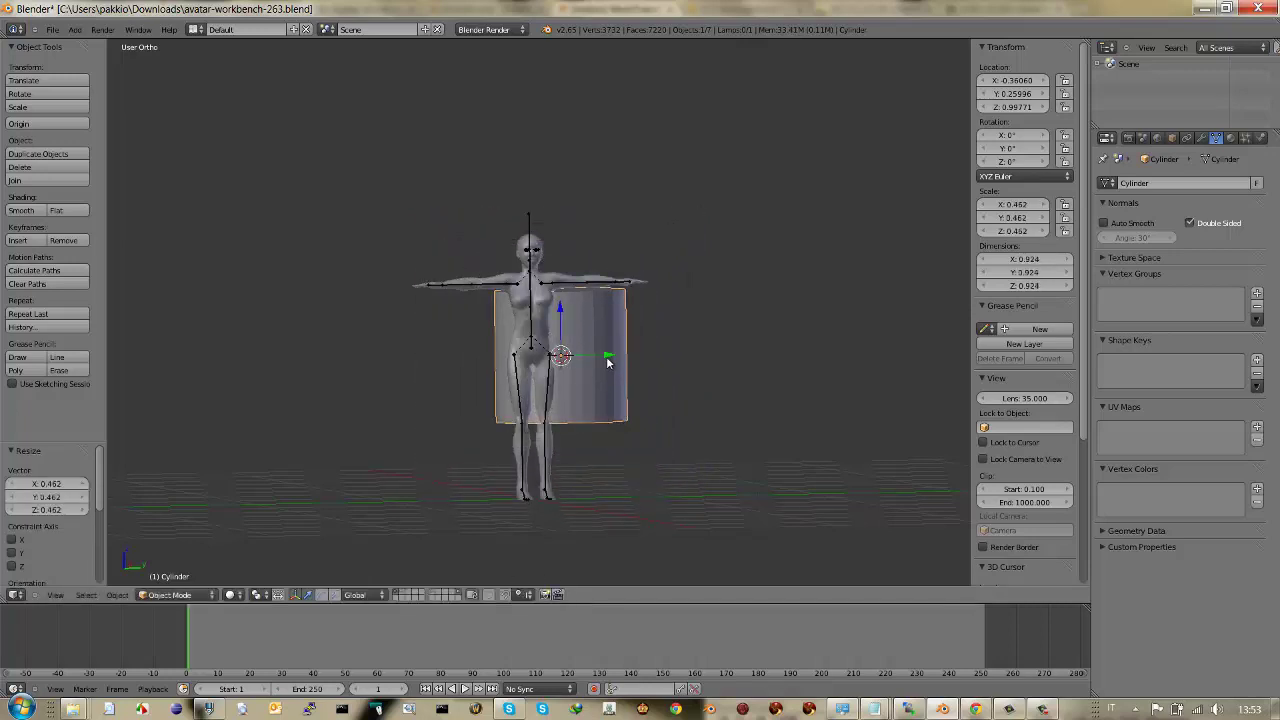
{"action": "left_click_drag", "start_coordinate": [607, 362], "coordinate": [577, 363]}
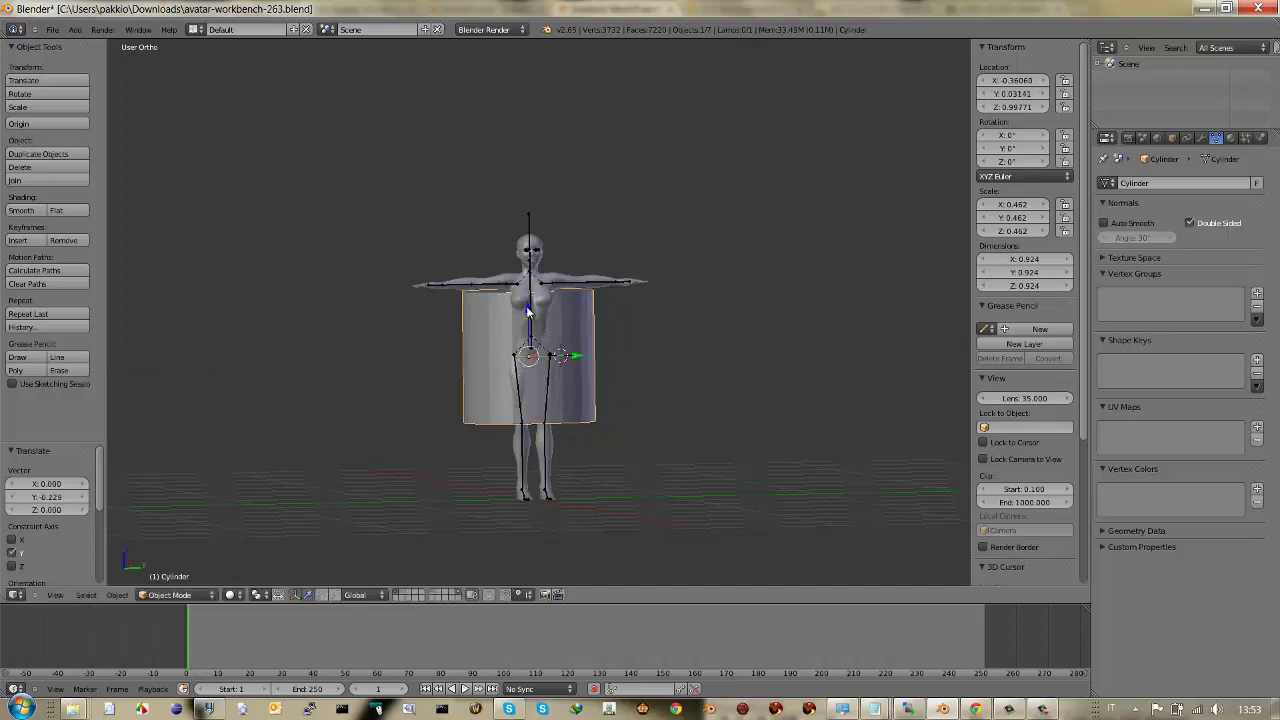
{"action": "left_click_drag", "start_coordinate": [528, 312], "coordinate": [630, 452]}
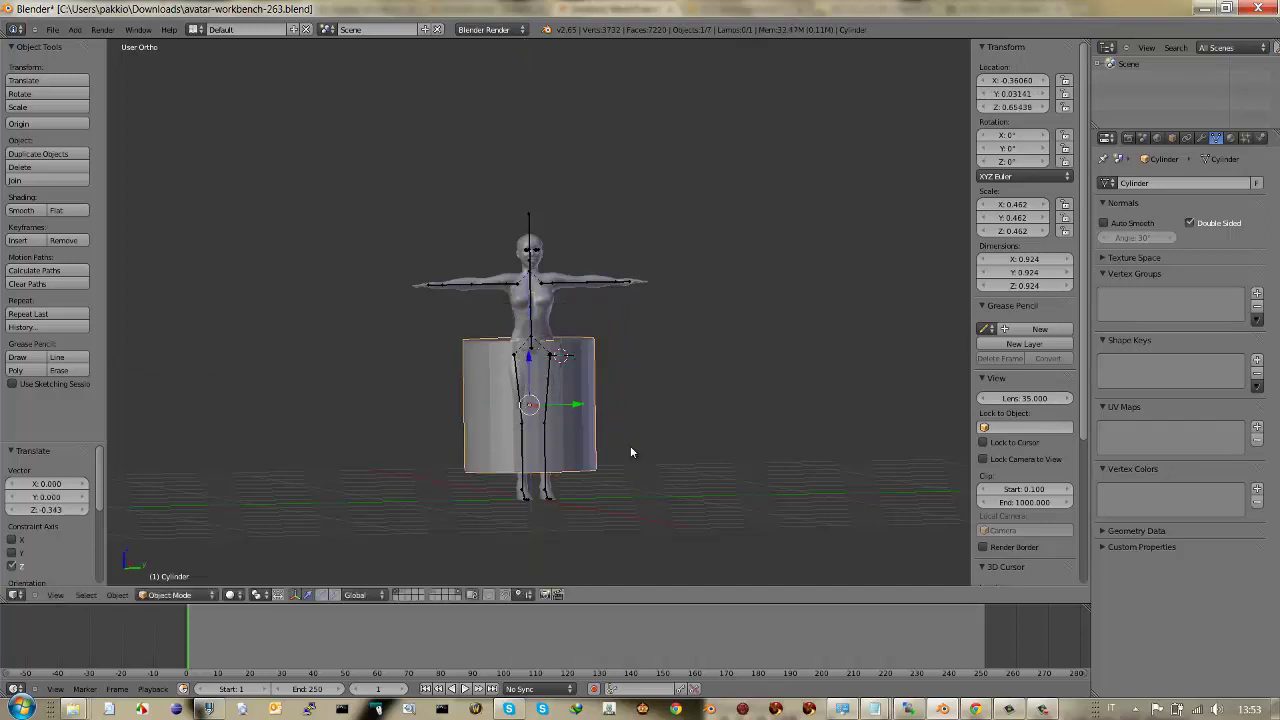
- Shrink and narrow the cylinder along X to 0.305 × 0.558 × 0.558, centred around the hips
{"action": "key", "text": "s"}
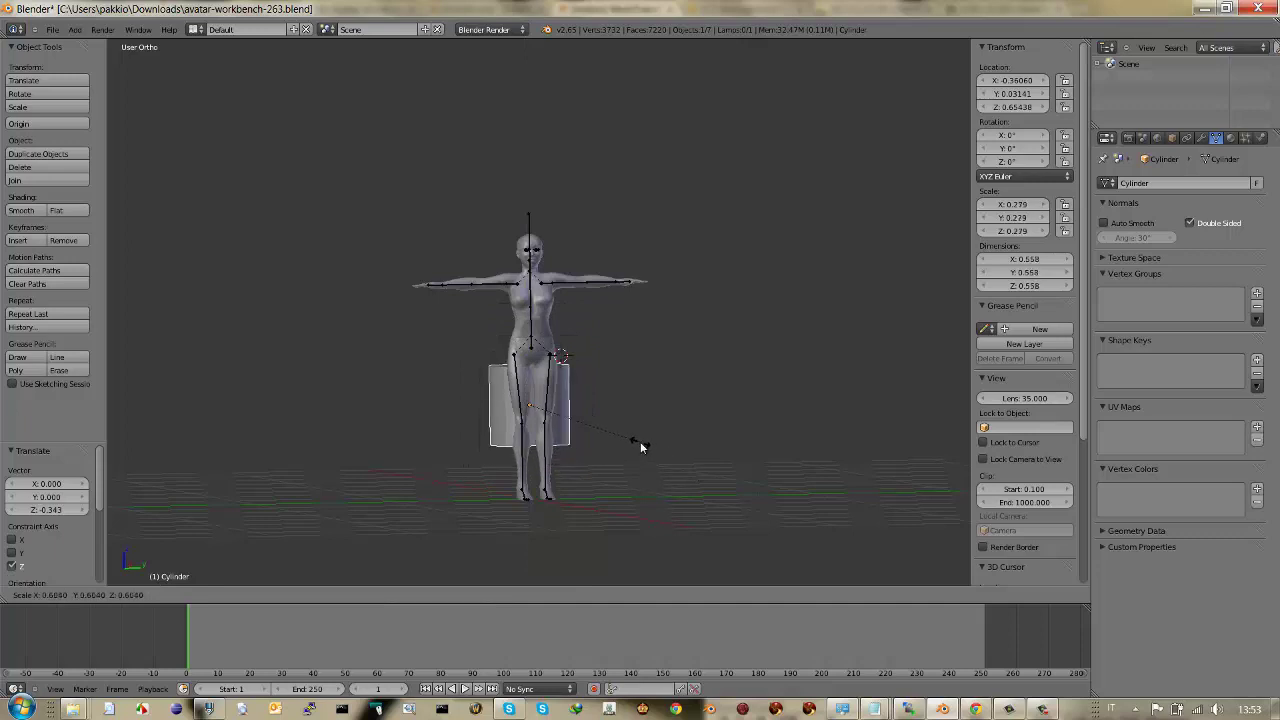
{"action": "left_click", "coordinate": [640, 447]}
{"action": "middle_click_drag", "start_coordinate": [614, 436], "coordinate": [759, 458]}
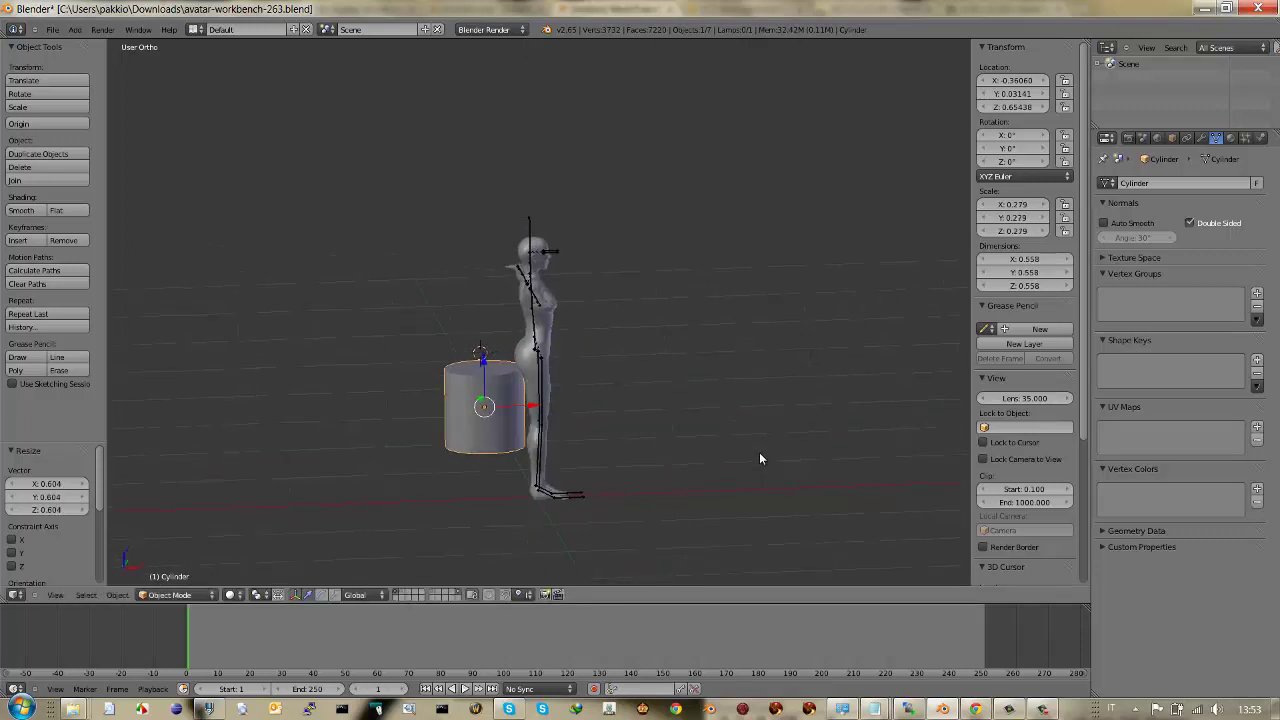
{"action": "left_click_drag", "start_coordinate": [530, 410], "coordinate": [576, 407]}
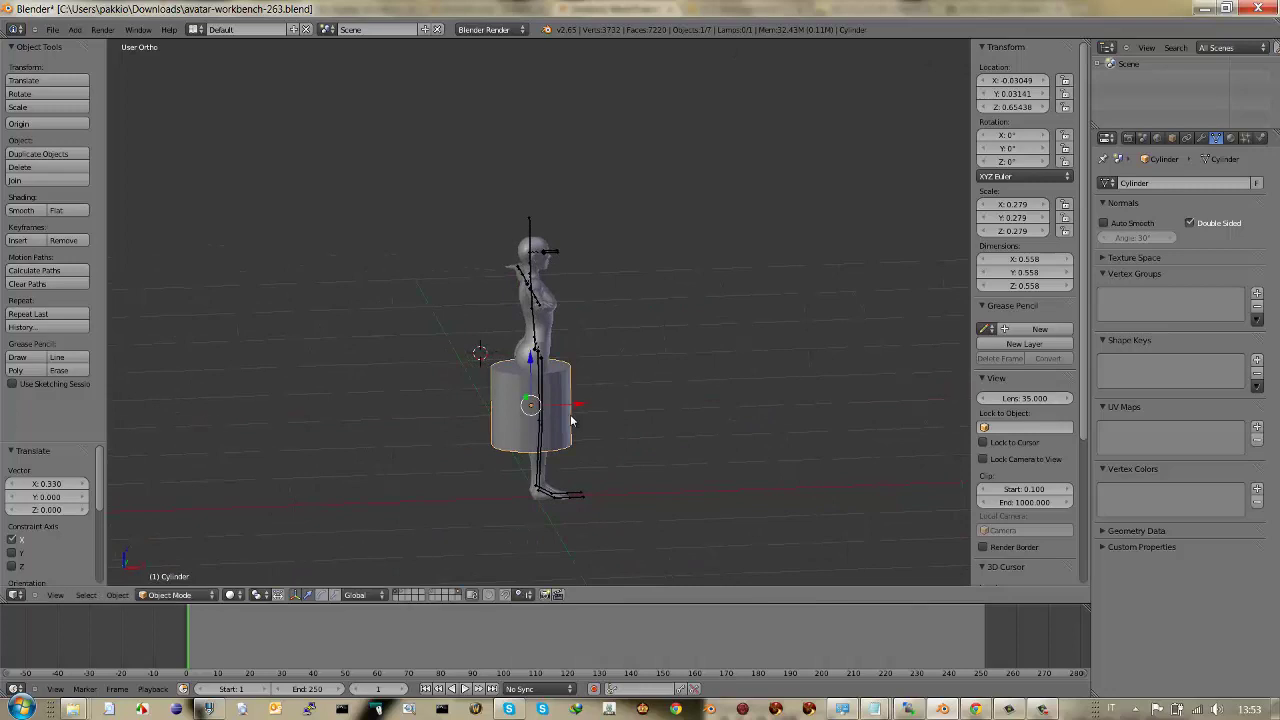
{"action": "key", "text": "s"}
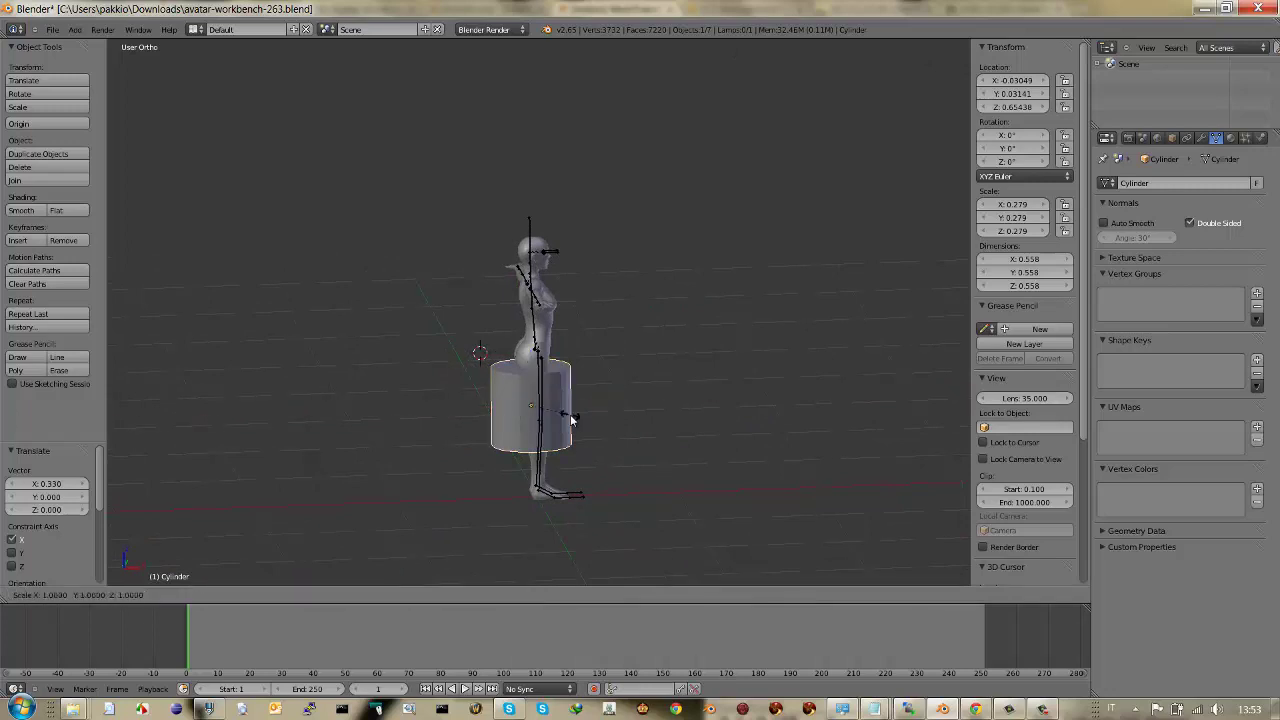
{"action": "key", "text": "x"}
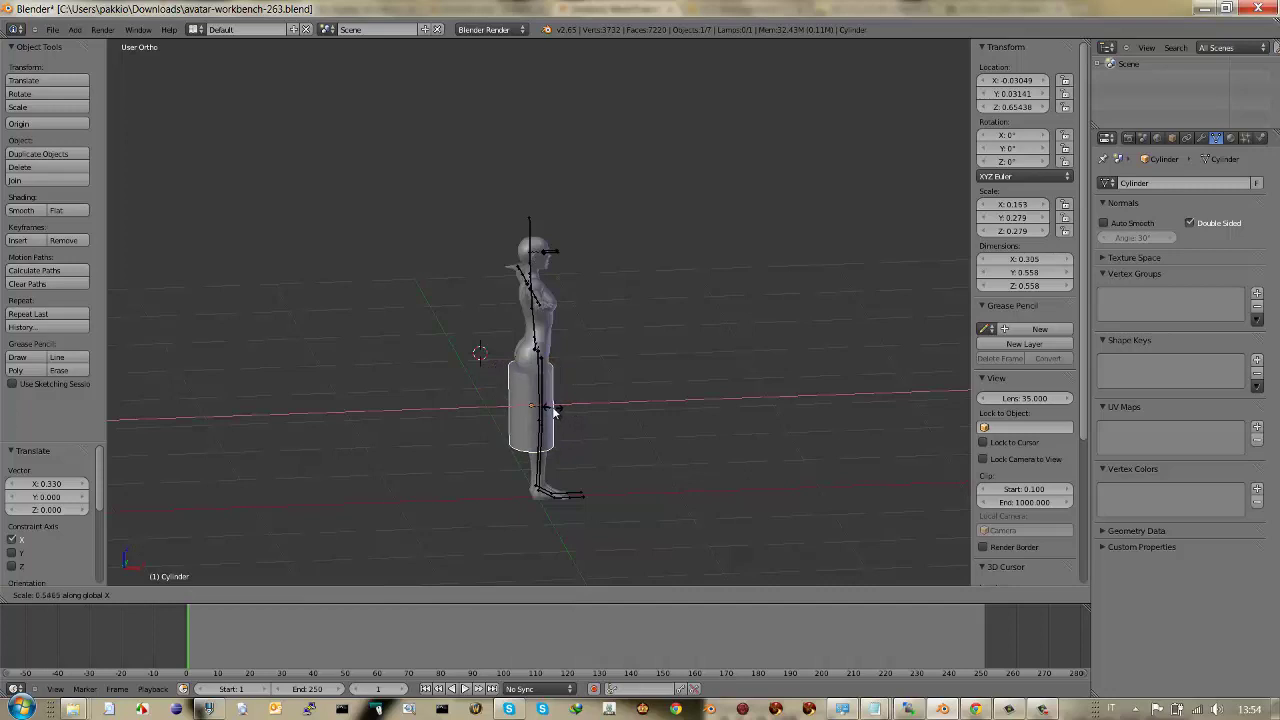
{"action": "left_click", "coordinate": [554, 413]}
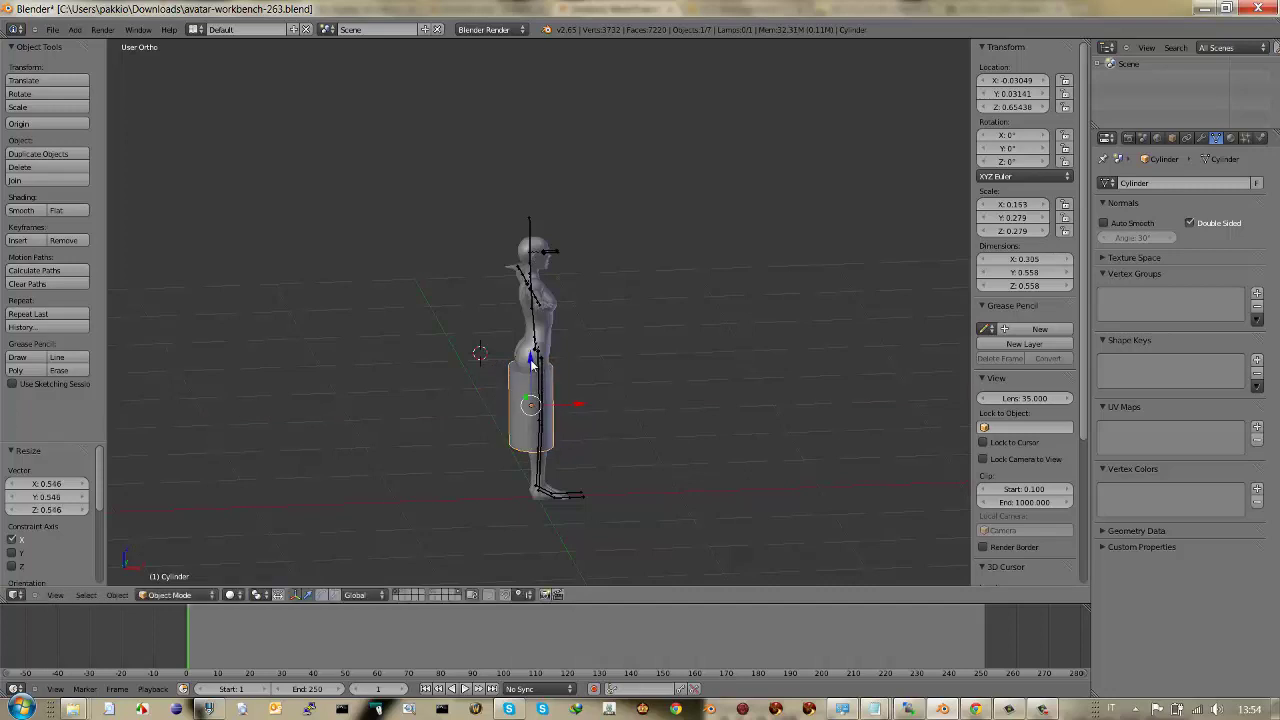
{"action": "left_click_drag", "start_coordinate": [530, 362], "coordinate": [536, 343]}
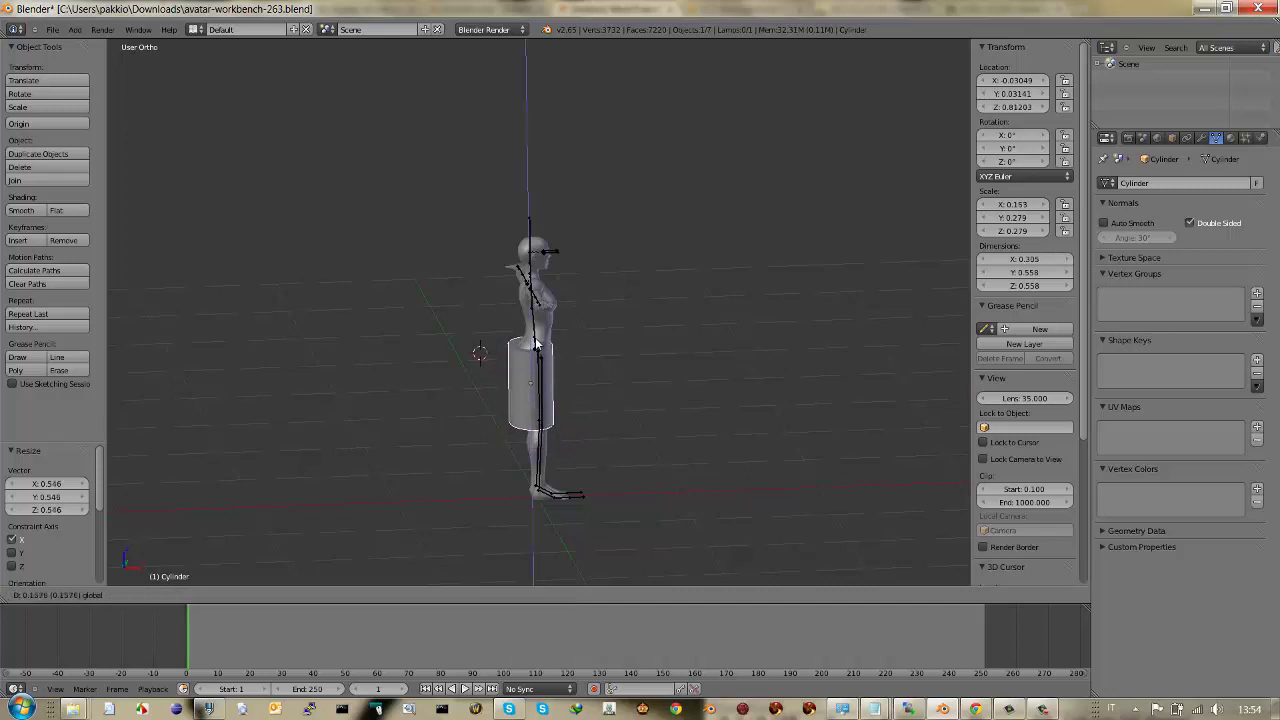
- Turn to a front view of the avatar and select only the cylinder
{"action": "middle_click_drag", "start_coordinate": [536, 343], "coordinate": [402, 368]}
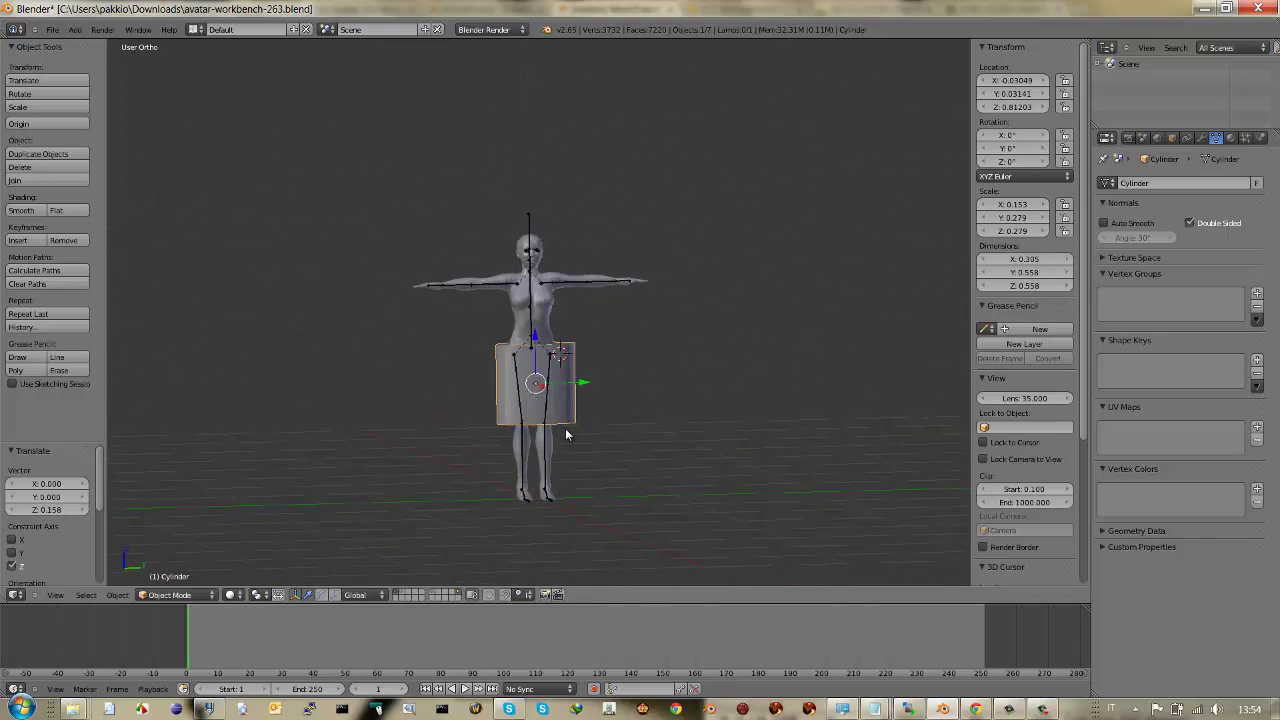
{"action": "key", "text": "a"}
{"action": "key", "text": "b"}
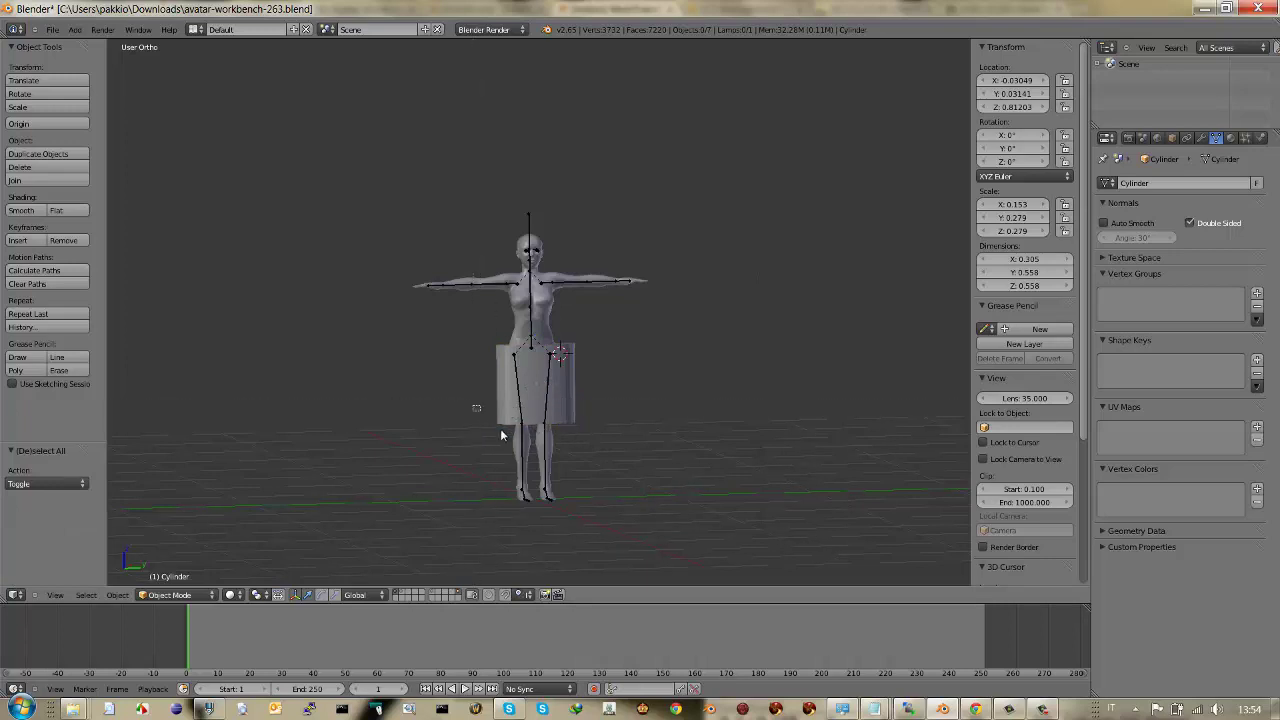
{"action": "left_click_drag", "start_coordinate": [501, 435], "coordinate": [619, 443]}
{"action": "left_click", "coordinate": [597, 413]}
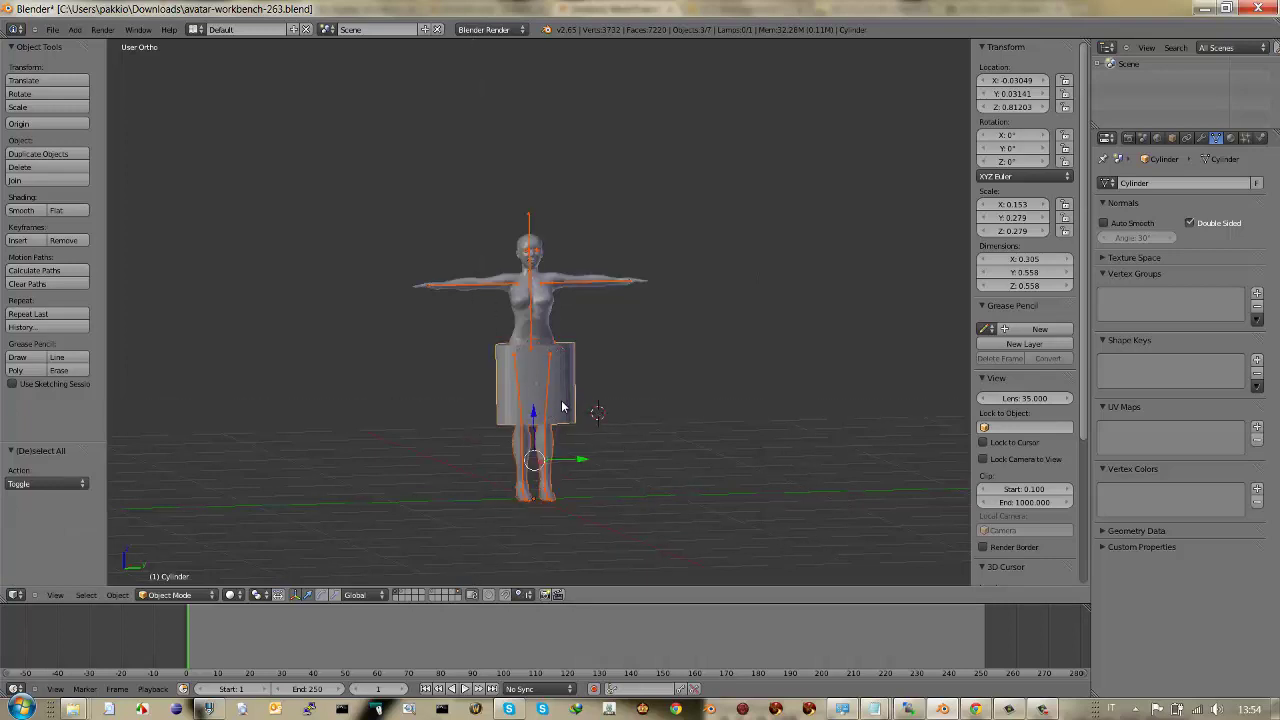
{"action": "right_click", "coordinate": [563, 406]}
- In Edit Mode, select the cylinder's bottom ring and pull it down toward the knees
{"action": "key", "text": "Tab"}
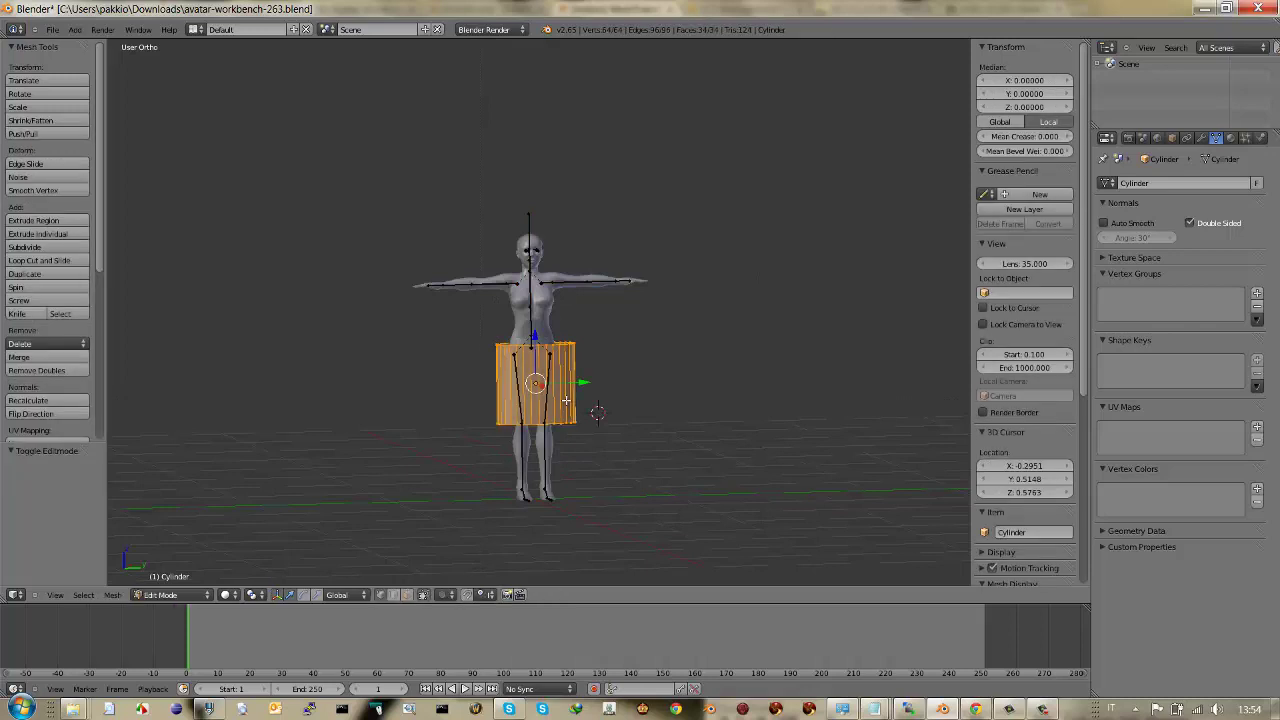
{"action": "key", "text": "b"}
{"action": "left_click_drag", "start_coordinate": [453, 410], "coordinate": [600, 448]}
{"action": "key", "text": "a"}
{"action": "key", "text": "b"}
{"action": "left_click_drag", "start_coordinate": [471, 414], "coordinate": [605, 442]}
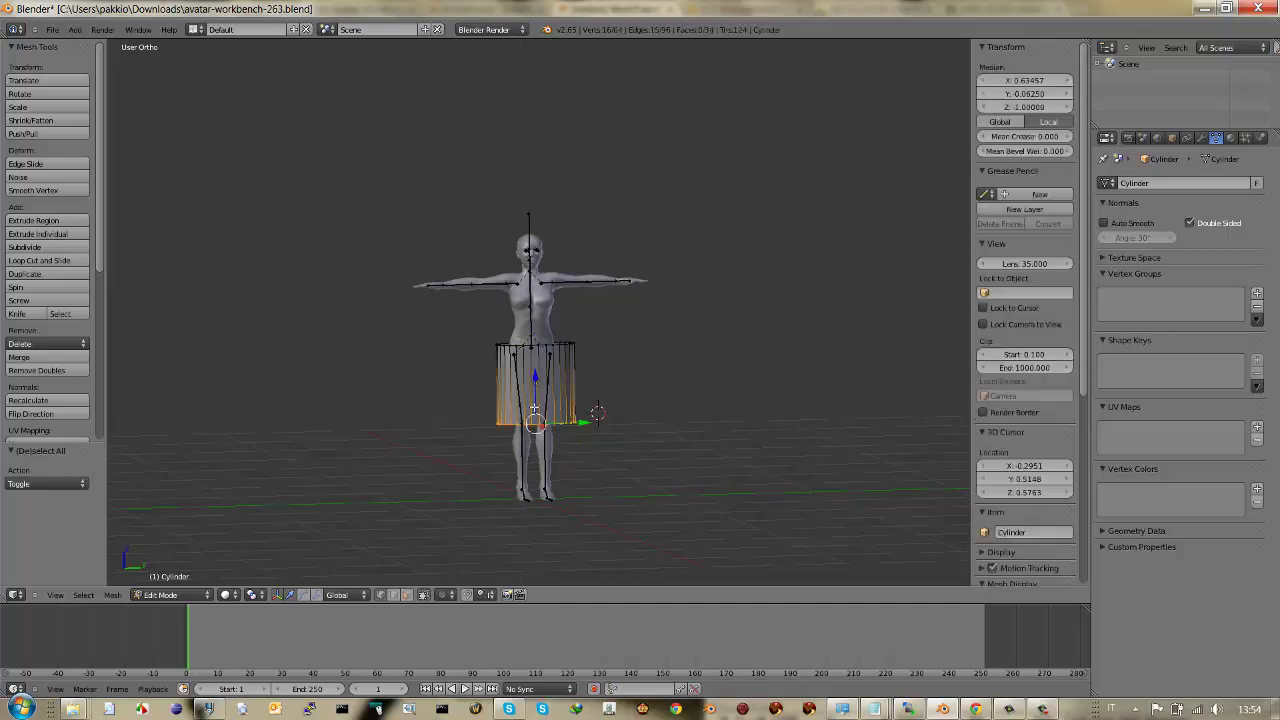
{"action": "left_click_drag", "start_coordinate": [534, 379], "coordinate": [538, 430]}
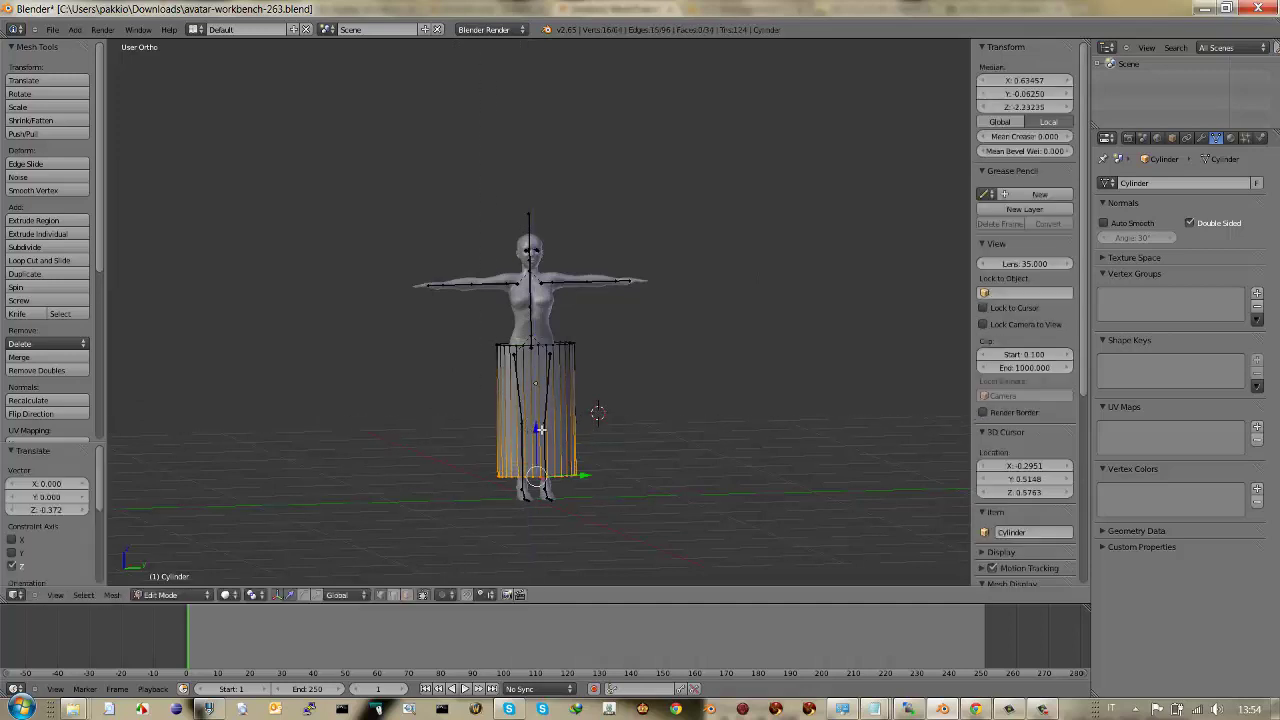
- Add 19 horizontal edge loops around the stretched cylinder
{"action": "key", "text": "ctrl+r"}
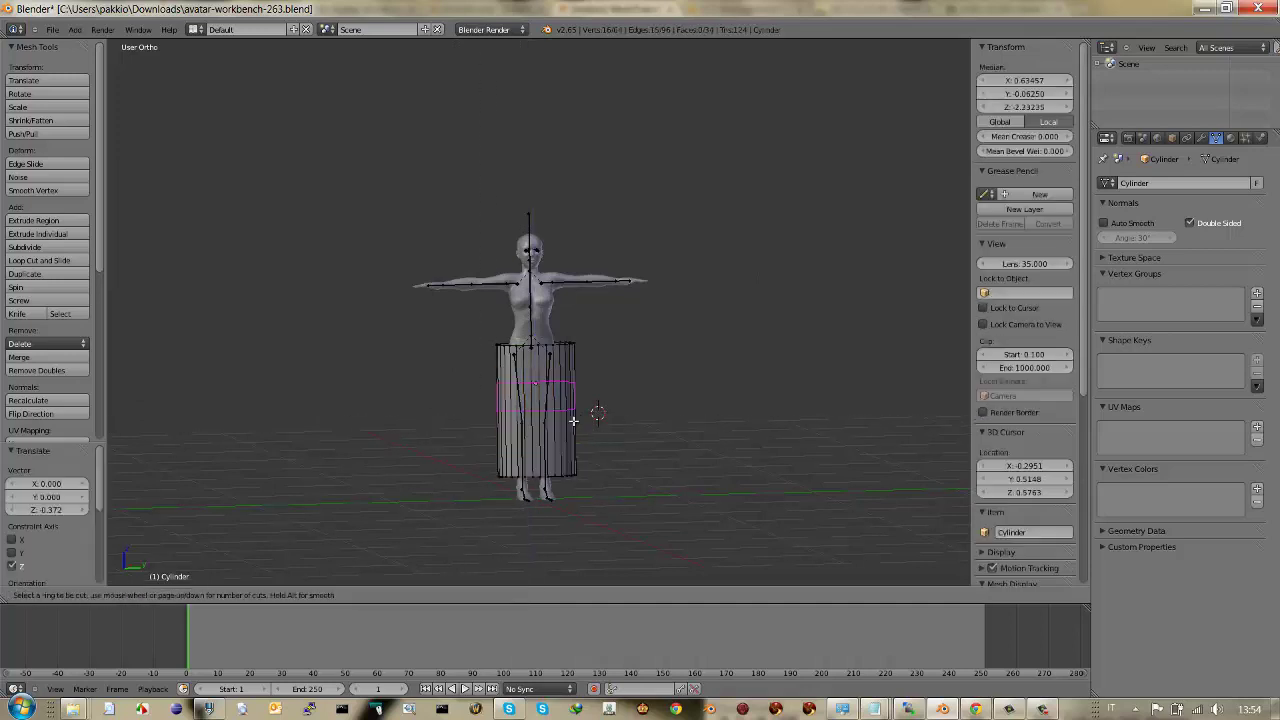
{"action": "scroll", "coordinate": [573, 421], "scroll_direction": "up", "scroll_amount": 4}
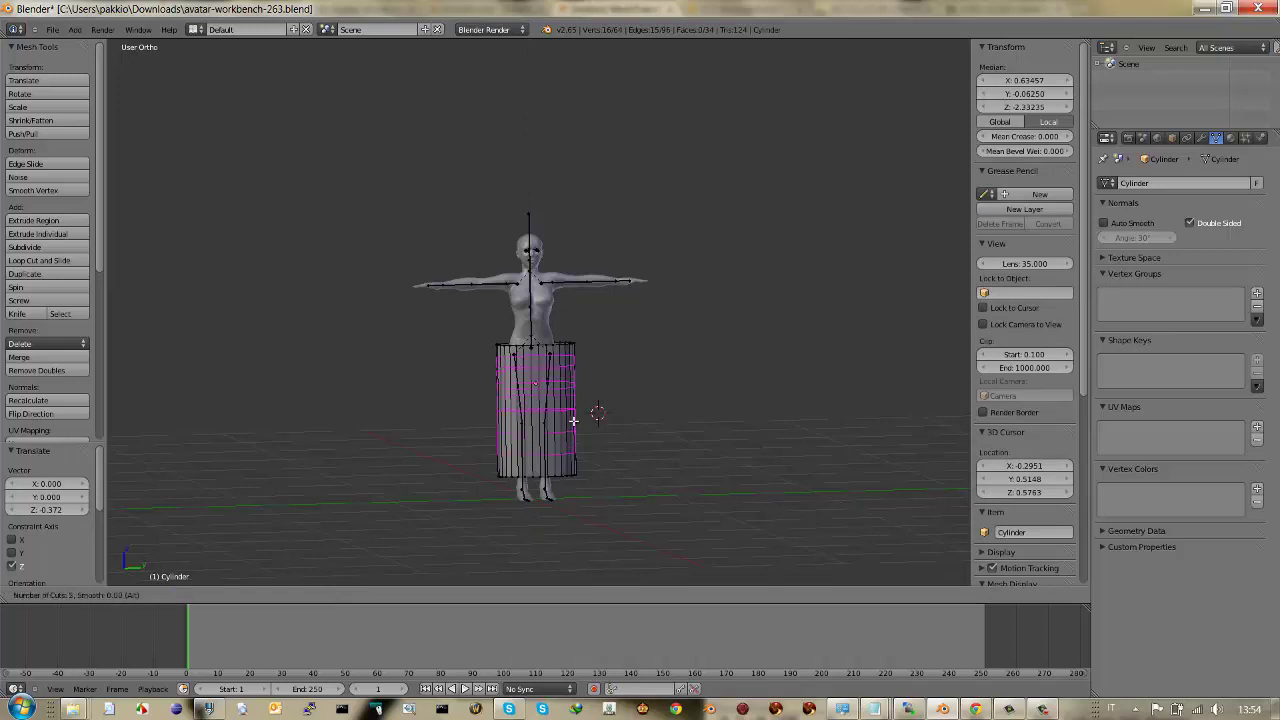
{"action": "scroll", "coordinate": [573, 421], "scroll_direction": "up", "scroll_amount": 4}
{"action": "scroll", "coordinate": [573, 421], "scroll_direction": "up", "scroll_amount": 6}
{"action": "scroll", "coordinate": [573, 421], "scroll_direction": "up", "scroll_amount": 4}
{"action": "left_click", "coordinate": [573, 421]}
{"action": "right_click", "coordinate": [535, 410]}
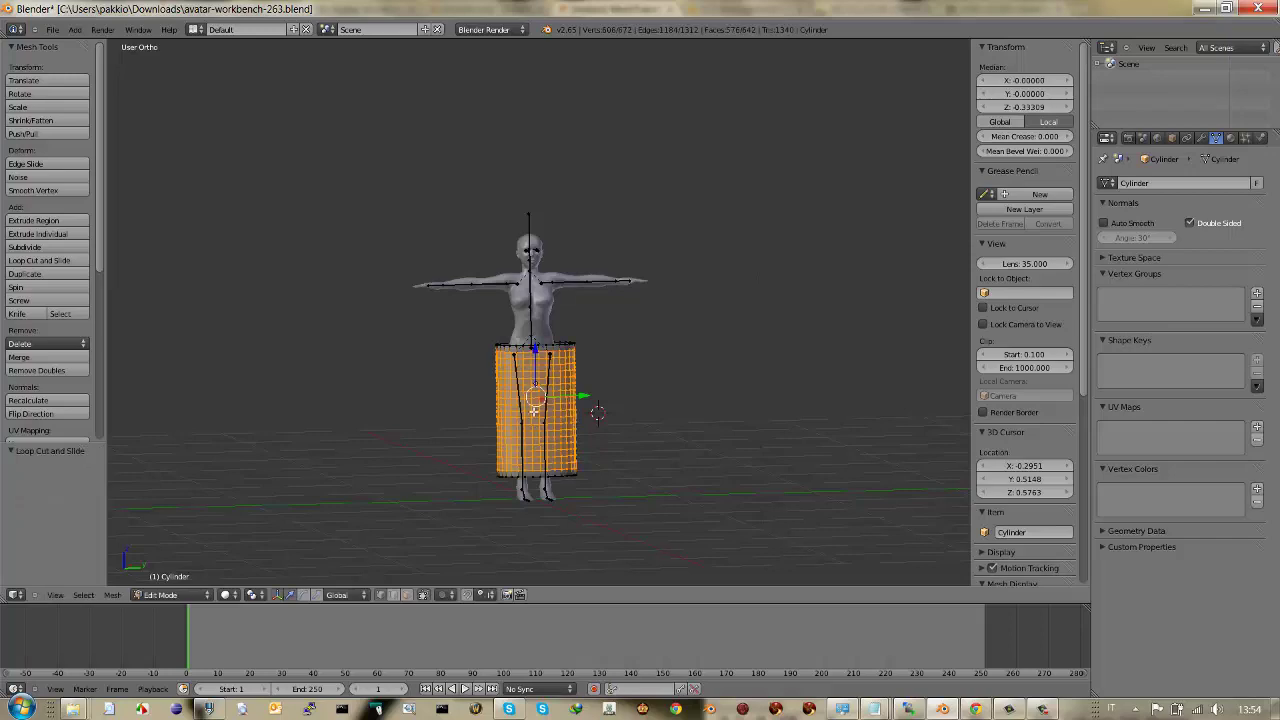
{"action": "mouse_move", "coordinate": [535, 410]}
{"action": "middle_mouse_down"}
{"action": "mouse_move", "coordinate": [940, 417]}
{"action": "mouse_move", "coordinate": [817, 403]}
{"action": "mouse_move", "coordinate": [747, 418]}
{"action": "mouse_move", "coordinate": [449, 420]}
{"action": "mouse_move", "coordinate": [403, 405]}
{"action": "mouse_move", "coordinate": [565, 400]}
{"action": "mouse_move", "coordinate": [634, 423]}
{"action": "mouse_move", "coordinate": [545, 420]}
{"action": "mouse_move", "coordinate": [669, 429]}
{"action": "mouse_move", "coordinate": [732, 395]}
{"action": "mouse_move", "coordinate": [820, 380]}
{"action": "mouse_move", "coordinate": [628, 420]}
{"action": "mouse_move", "coordinate": [594, 441]}
{"action": "middle_mouse_up"}
{"action": "scroll", "coordinate": [545, 420], "scroll_direction": "up", "scroll_amount": 3}
{"action": "scroll", "coordinate": [545, 420], "scroll_direction": "down", "scroll_amount": 2}
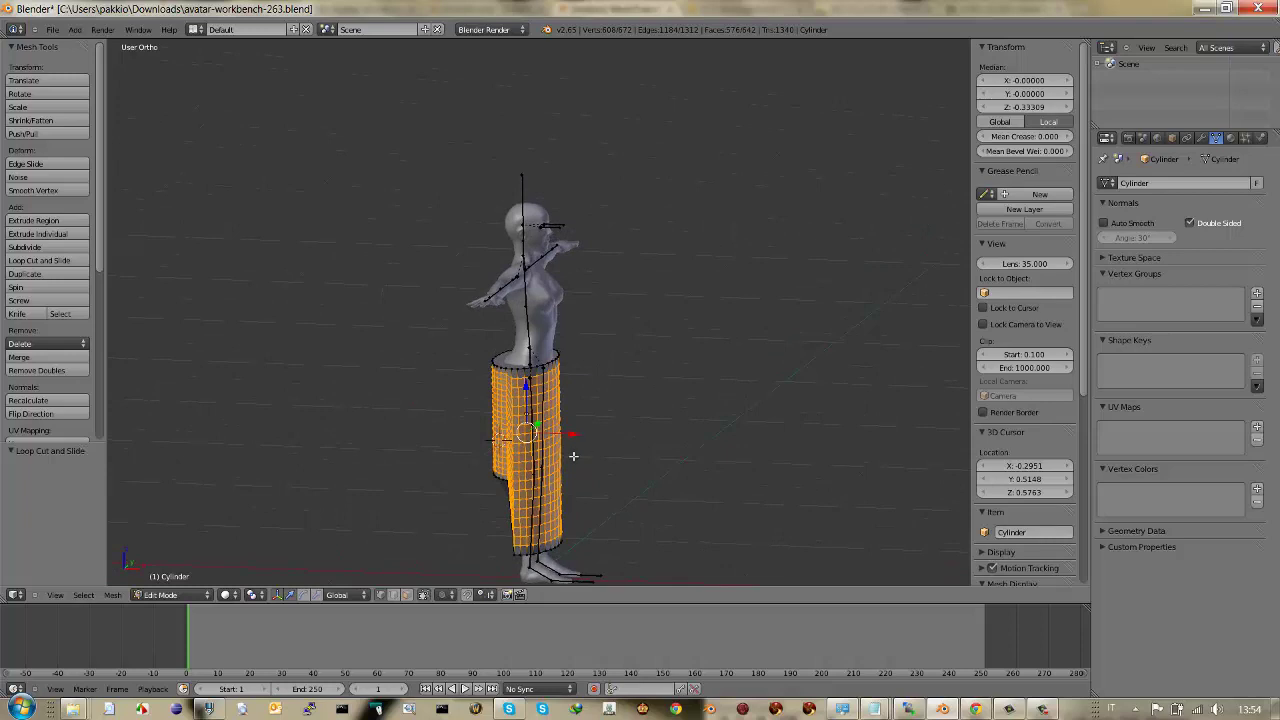
- Widen the skirt along X by 1.22 to 0.372 × 0.558 × 0.930, then return to Object Mode
{"action": "key", "text": "s"}
{"action": "key", "text": "x"}
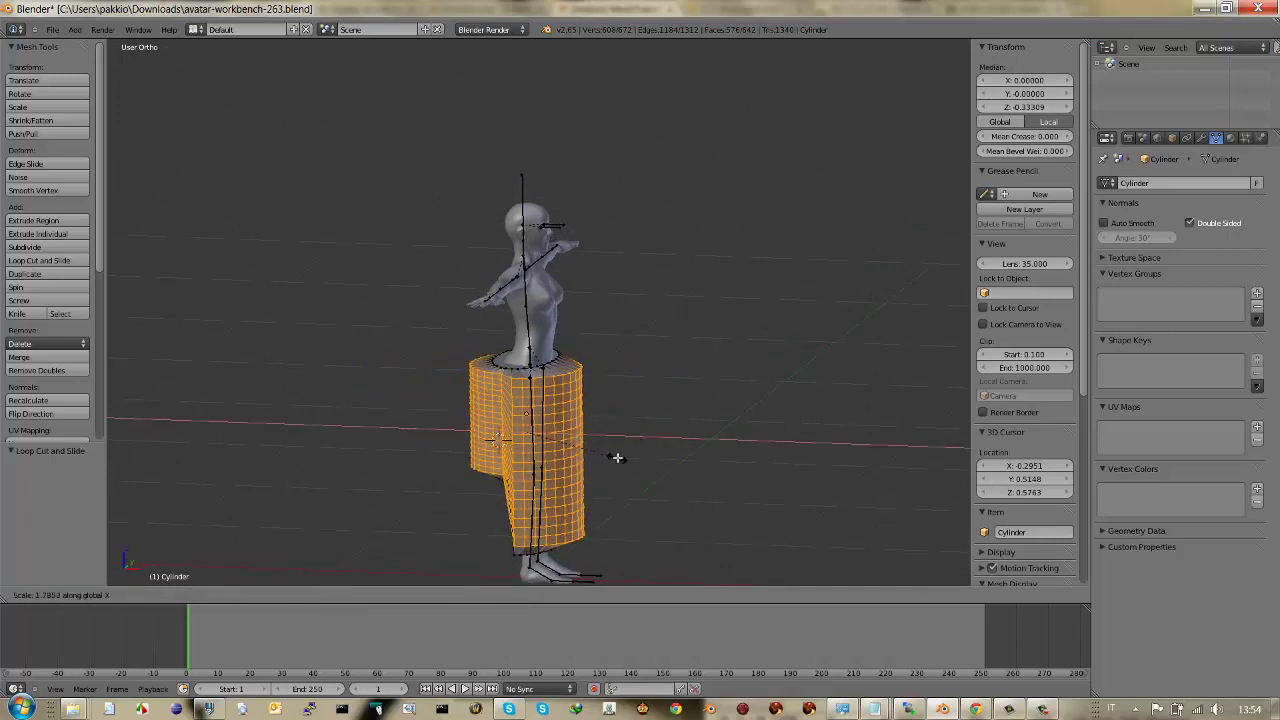
{"action": "left_click", "coordinate": [586, 456]}
{"action": "mouse_move", "coordinate": [586, 456]}
{"action": "middle_mouse_down"}
{"action": "mouse_move", "coordinate": [702, 455]}
{"action": "mouse_move", "coordinate": [752, 428]}
{"action": "mouse_move", "coordinate": [703, 446]}
{"action": "mouse_move", "coordinate": [415, 452]}
{"action": "middle_mouse_up"}
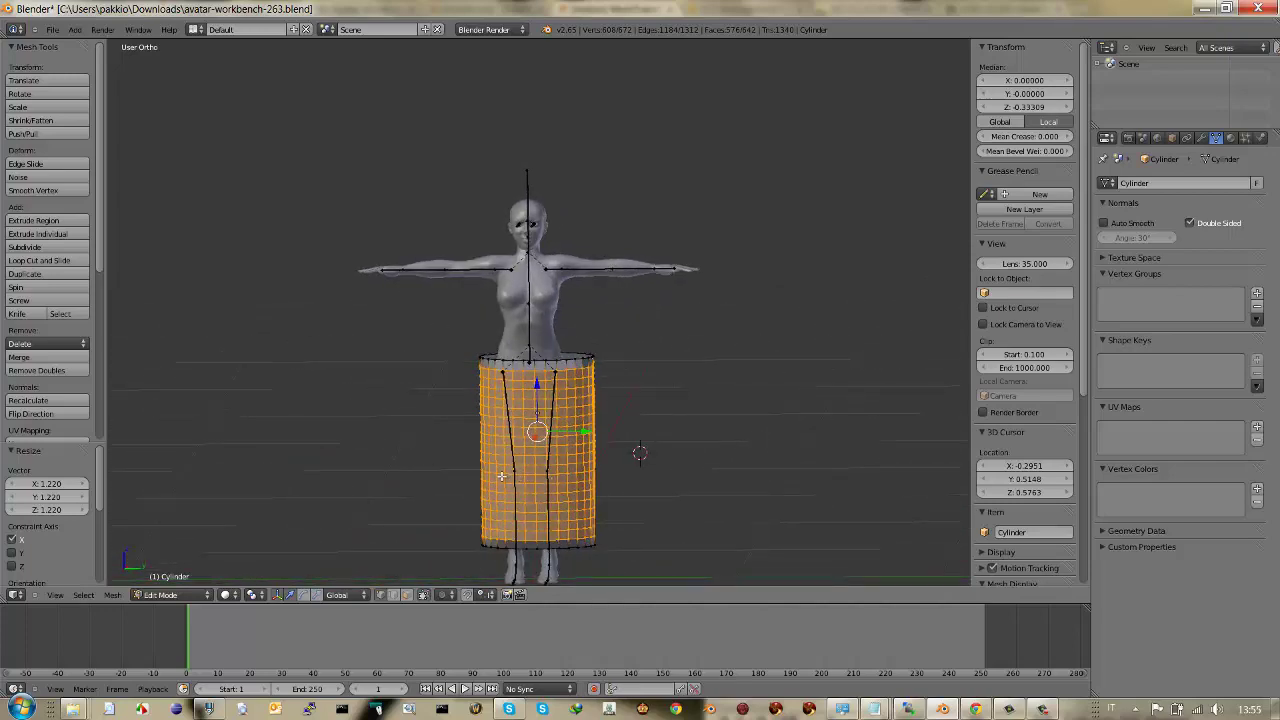
{"action": "middle_click_drag", "start_coordinate": [502, 476], "coordinate": [512, 475]}
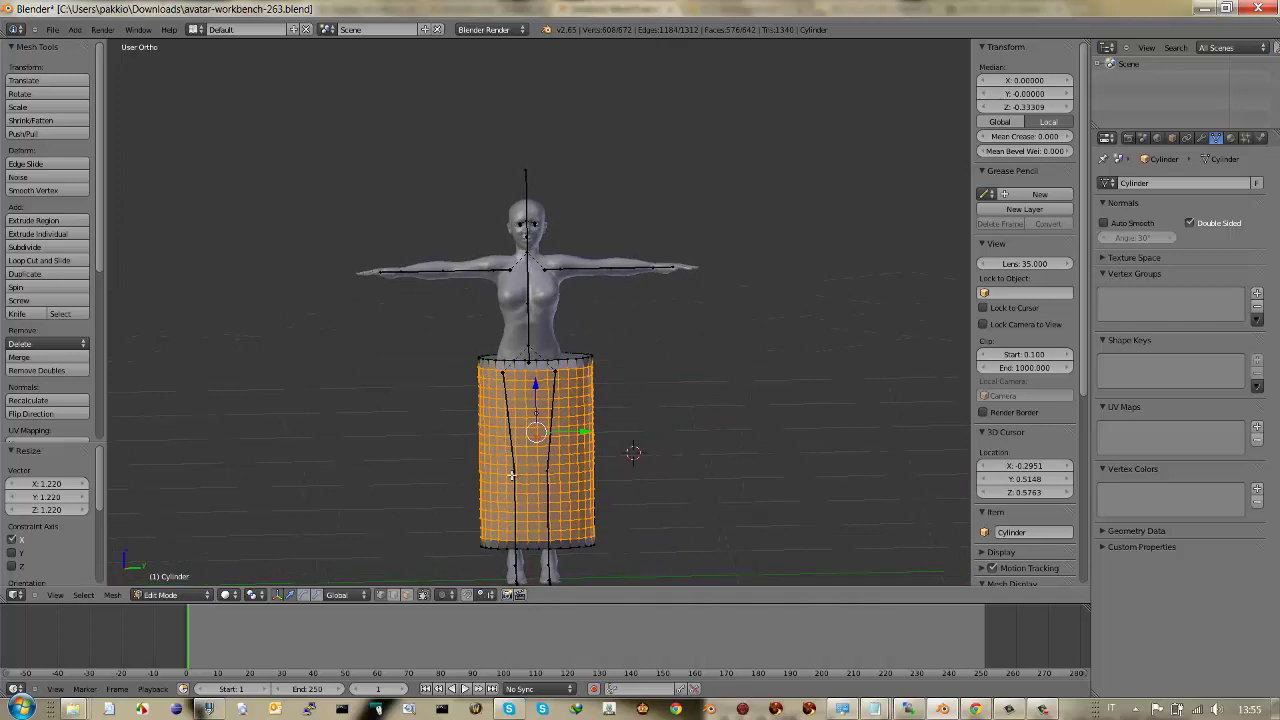
{"action": "key", "text": "KP_5"}
{"action": "key", "text": "KP_5"}
{"action": "key", "text": "Tab"}
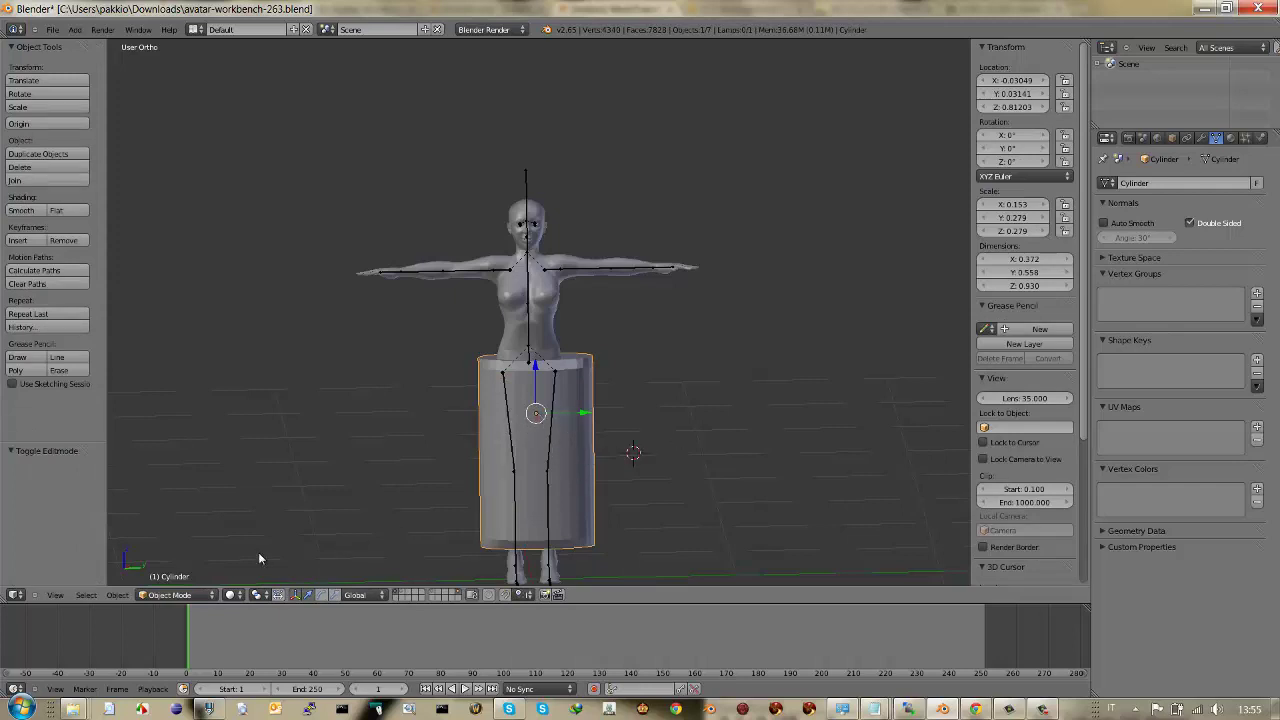
- Put the cylinder in Weight Paint mode, view its empty Modifiers tab, then head back via Edit Mode
{"action": "left_click", "coordinate": [206, 595]}
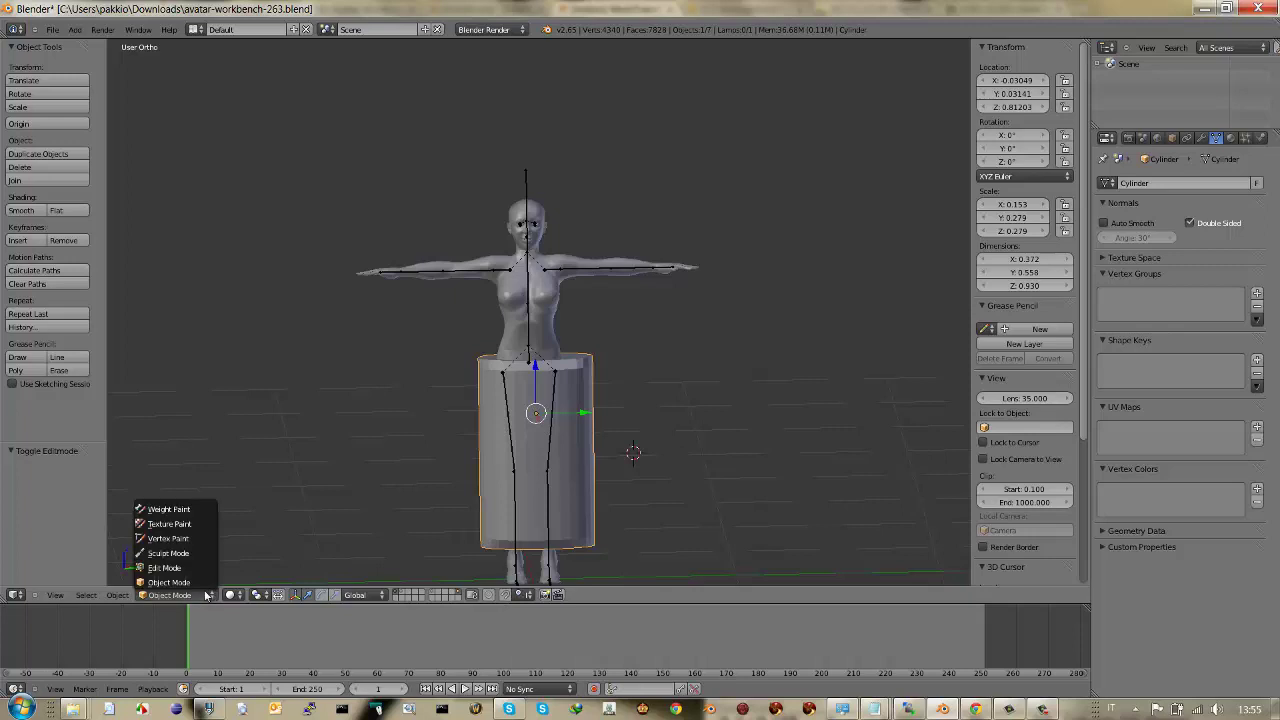
{"action": "left_click", "coordinate": [198, 511]}
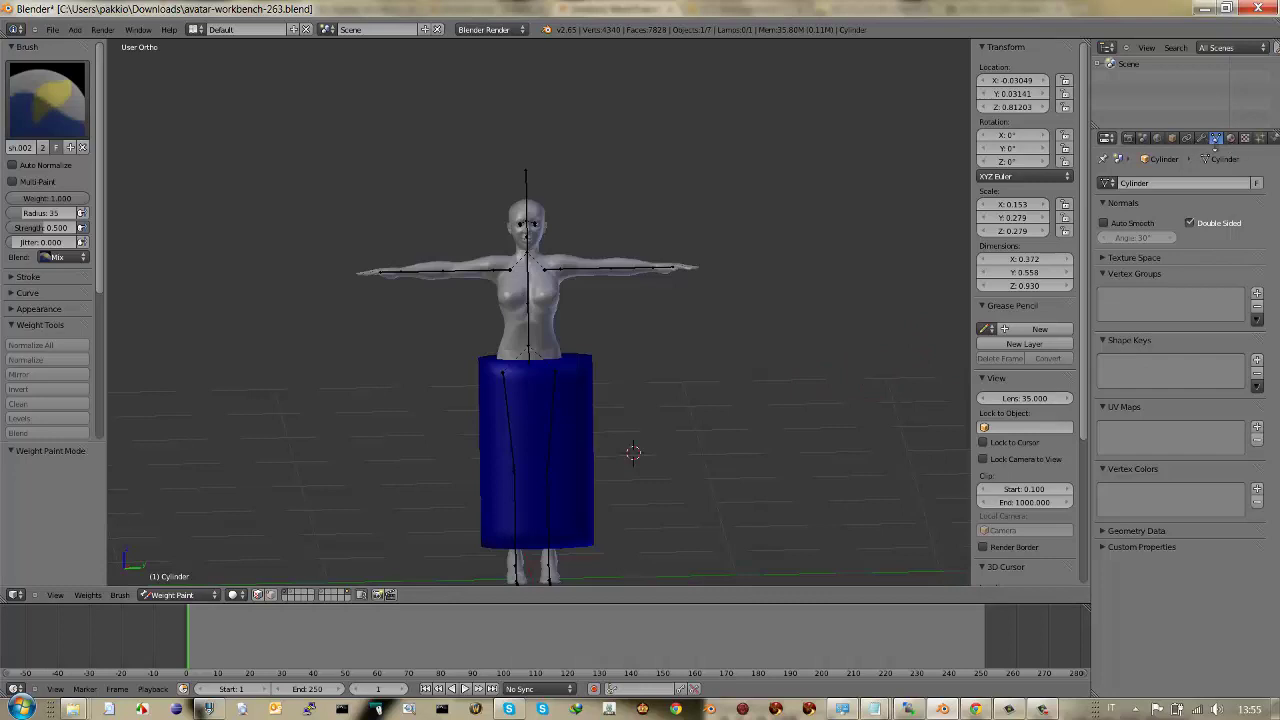
{"action": "left_click", "coordinate": [1203, 139]}
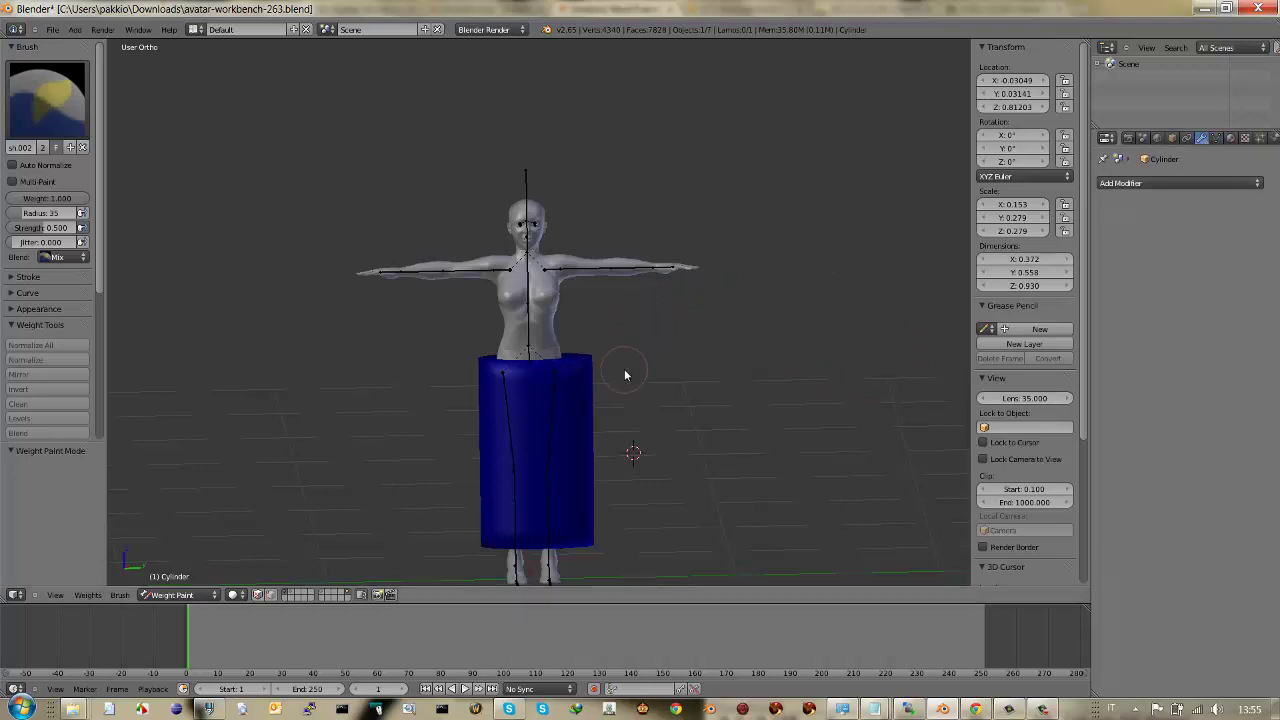
{"action": "key", "text": "Tab"}
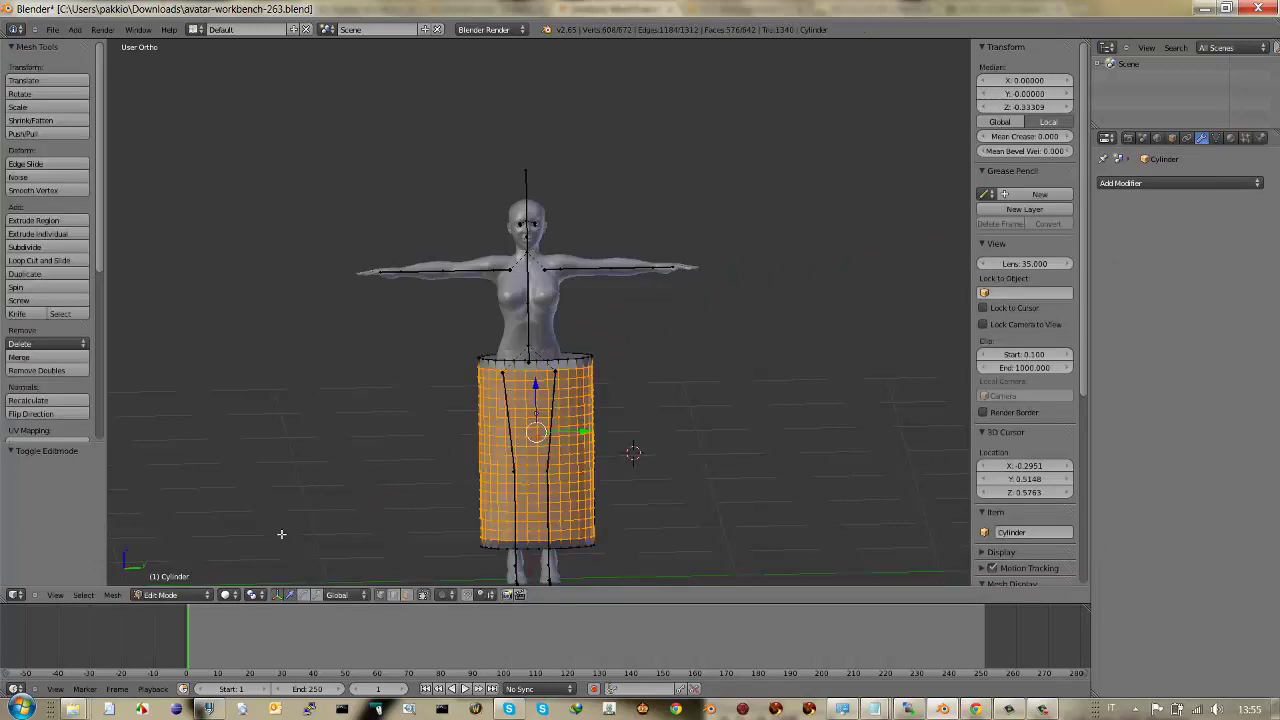
{"action": "left_click", "coordinate": [204, 594]}
- Inspect upperBody's vertex groups and Armature modifier, then nudge the cylinder along Y to 0.001062
{"action": "left_click", "coordinate": [200, 584]}
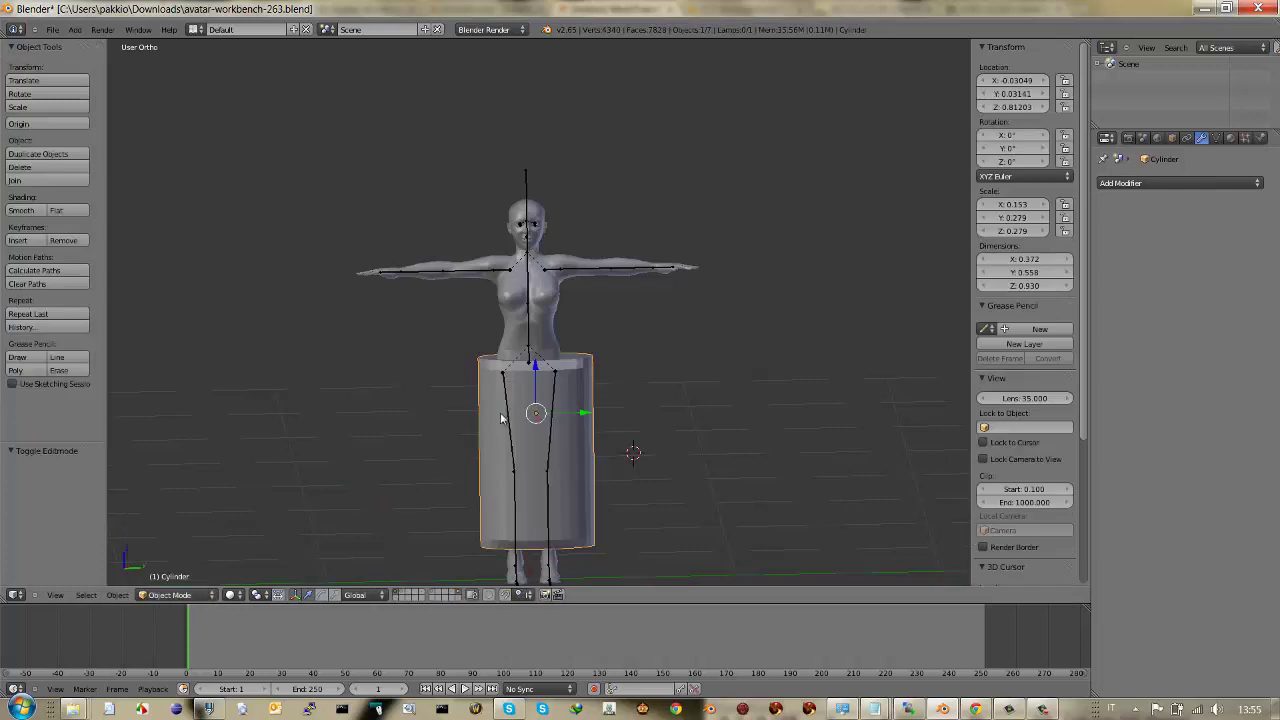
{"action": "right_click", "coordinate": [543, 333]}
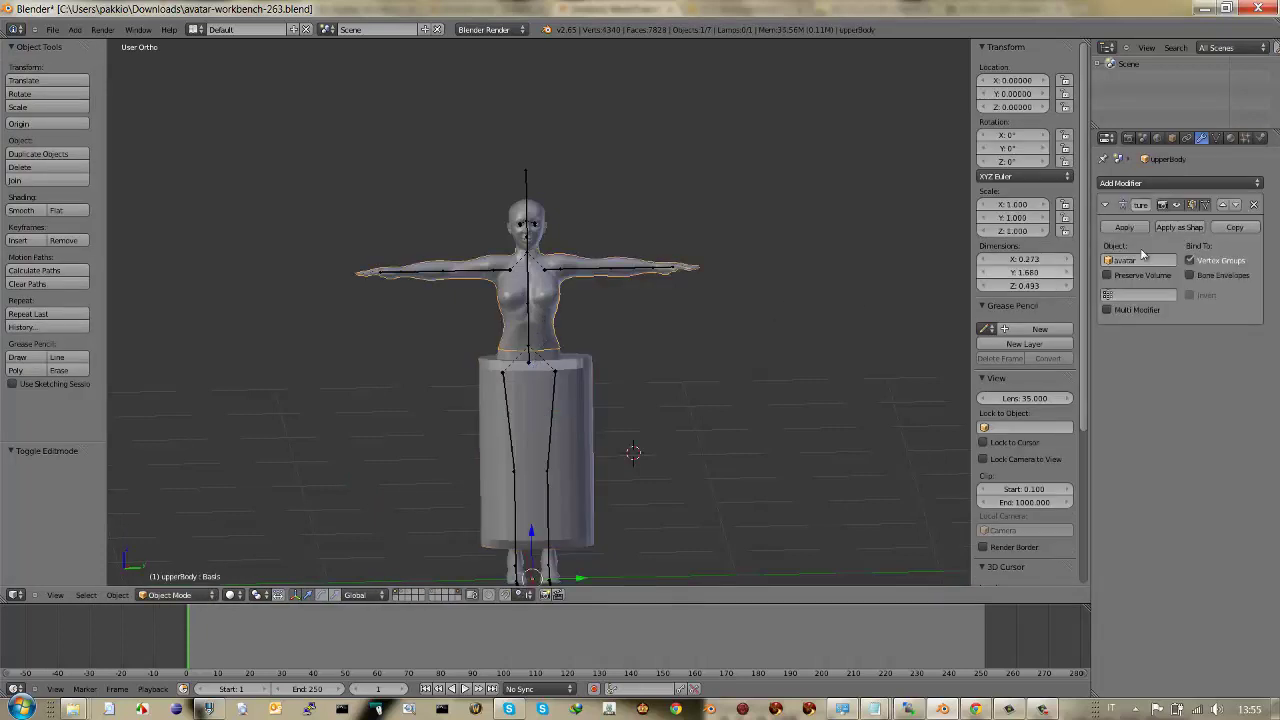
{"action": "left_click", "coordinate": [1216, 139]}
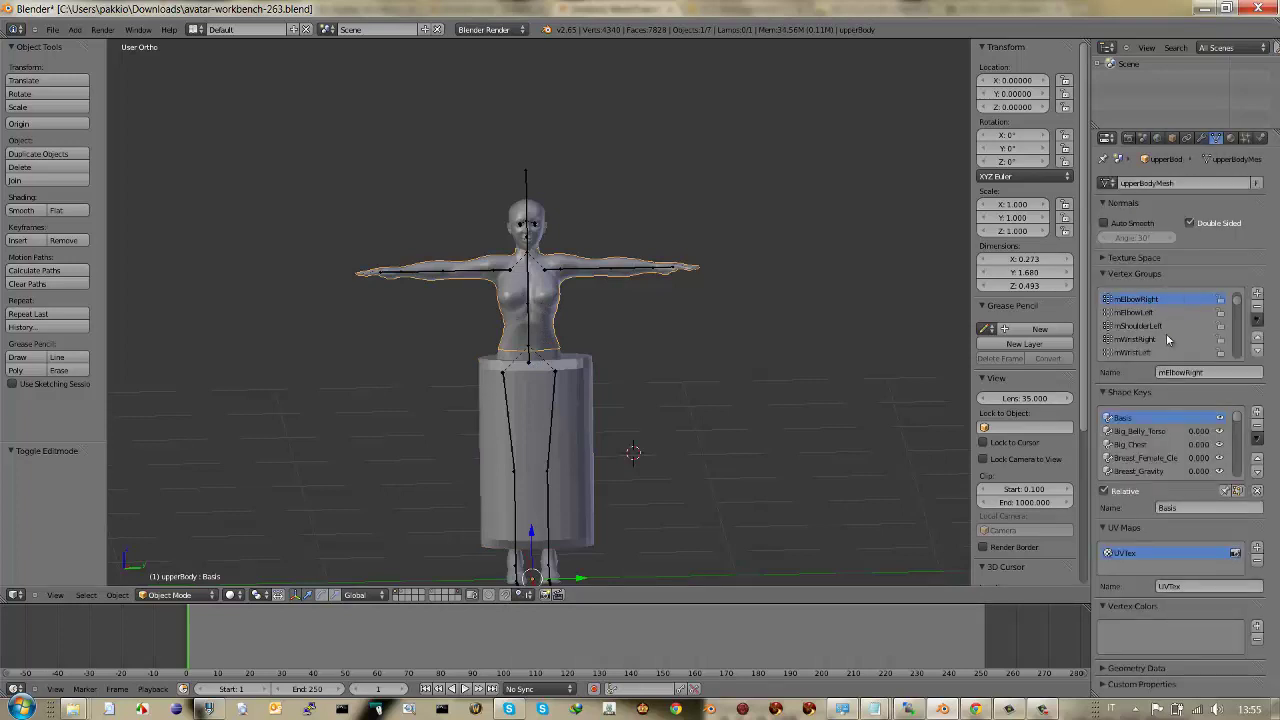
{"action": "left_click", "coordinate": [1203, 138]}
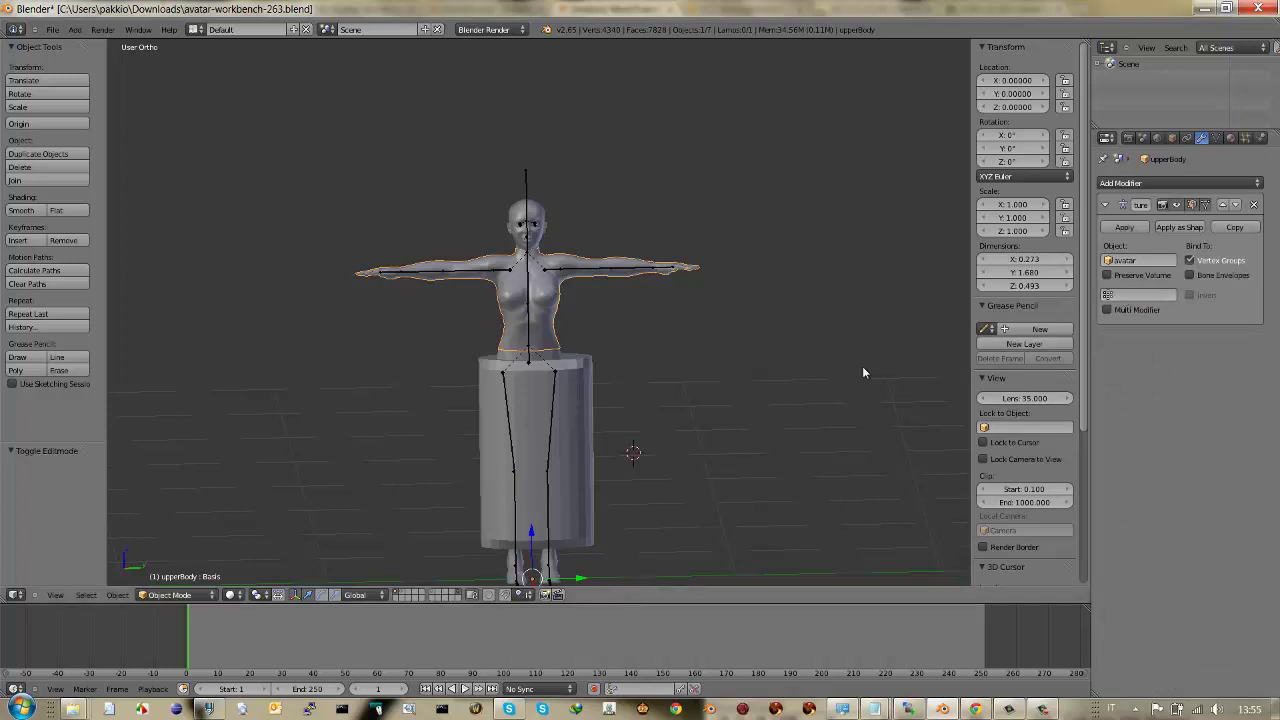
{"action": "right_click", "coordinate": [571, 441]}
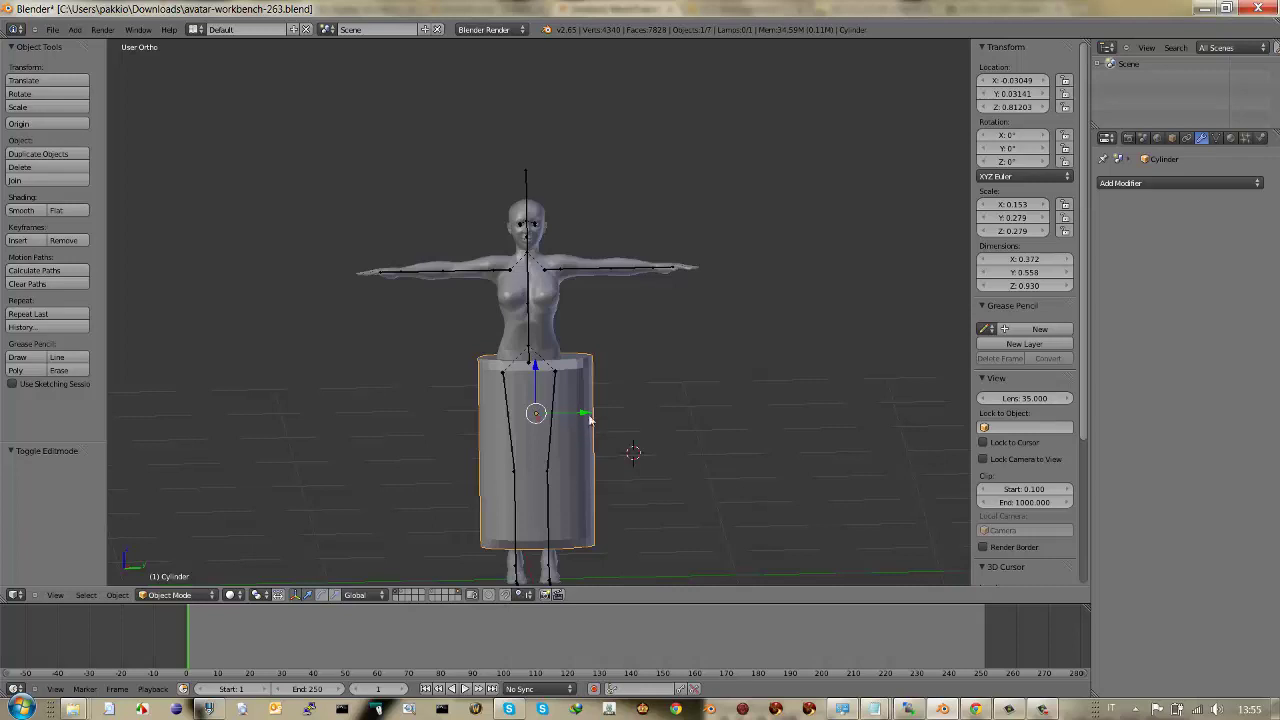
{"action": "left_click_drag", "start_coordinate": [590, 420], "coordinate": [579, 414]}
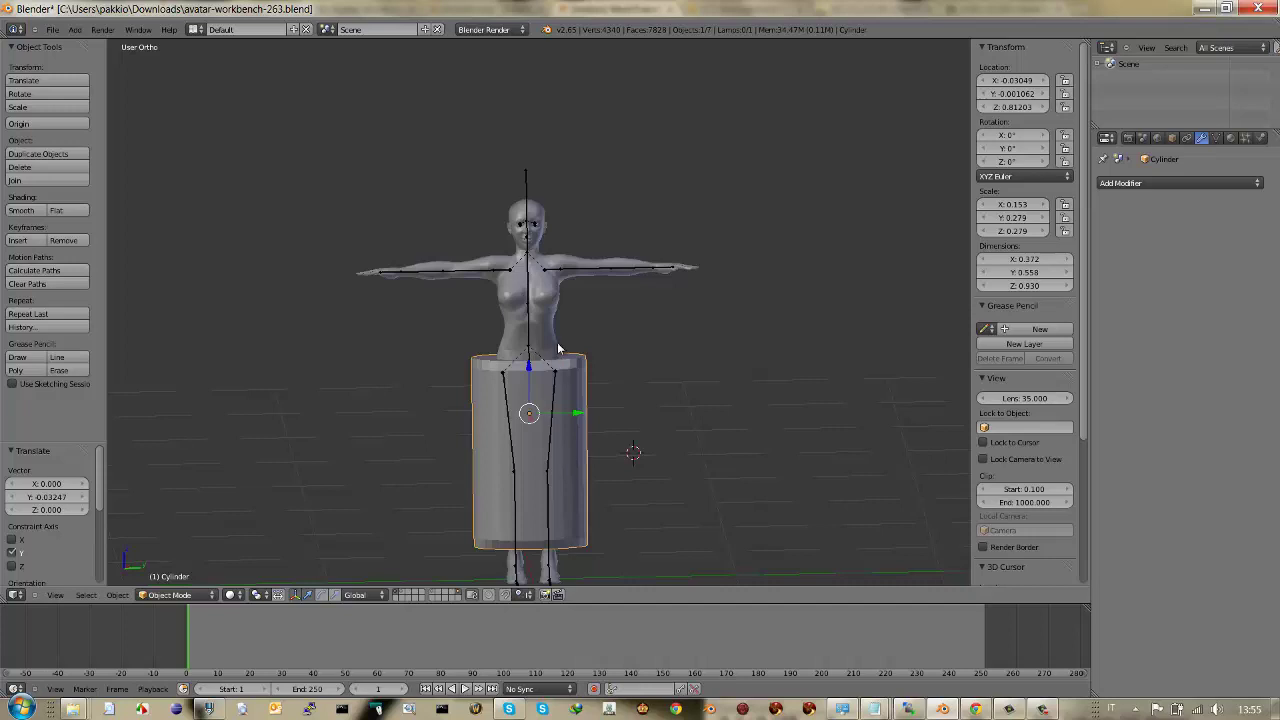
- Parent the cylinder to the avatar armature With Empty Groups, then reselect just the cylinder
{"action": "right_click", "coordinate": [528, 187]}
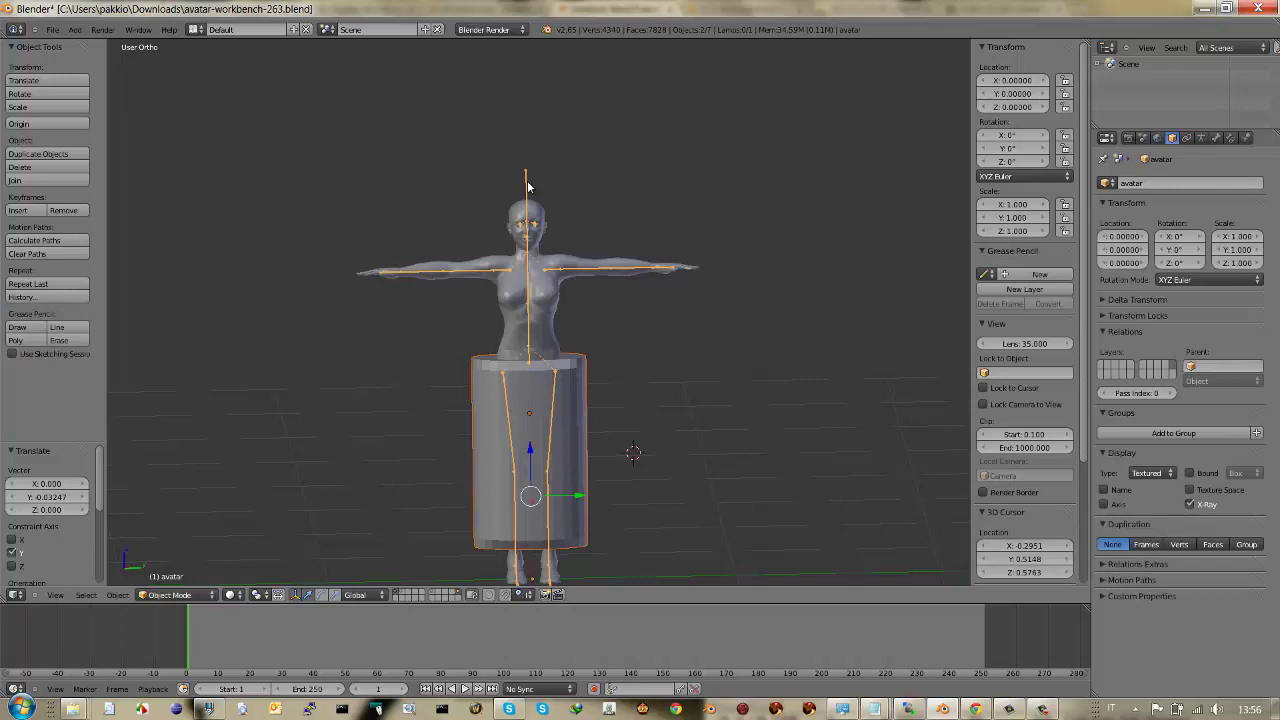
{"action": "key", "text": "ctrl+p"}
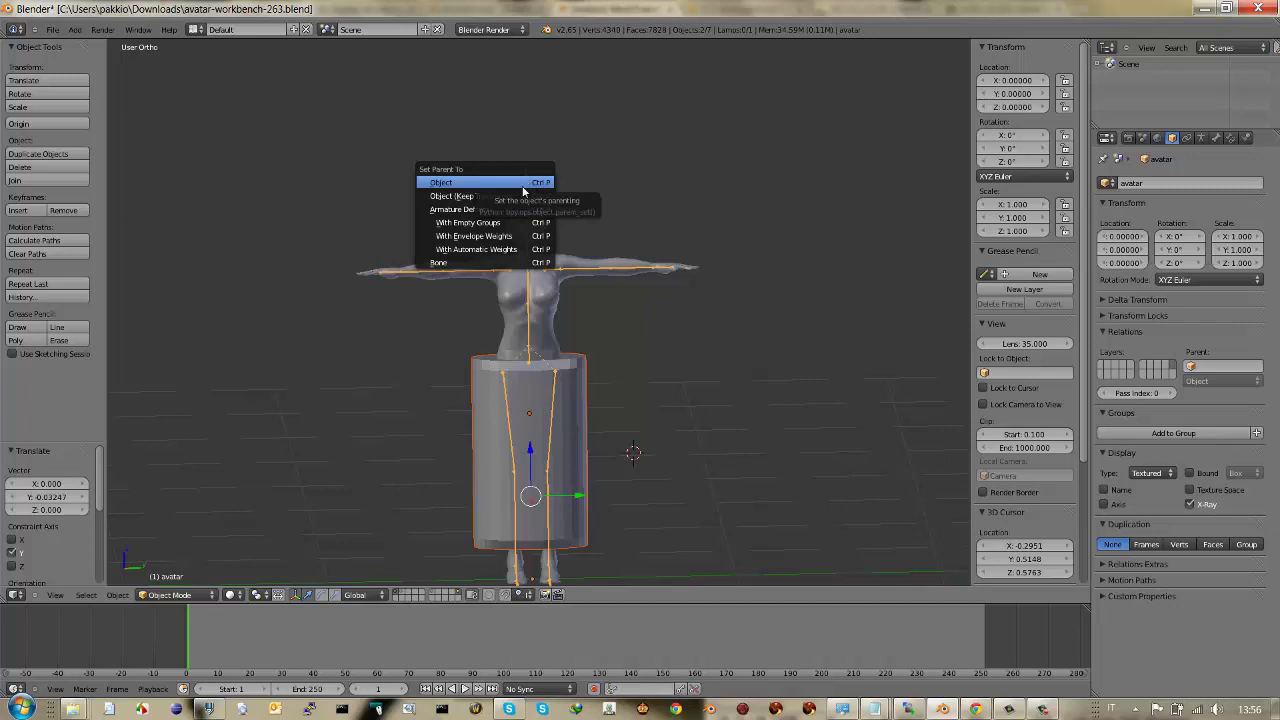
{"action": "left_click", "coordinate": [503, 229]}
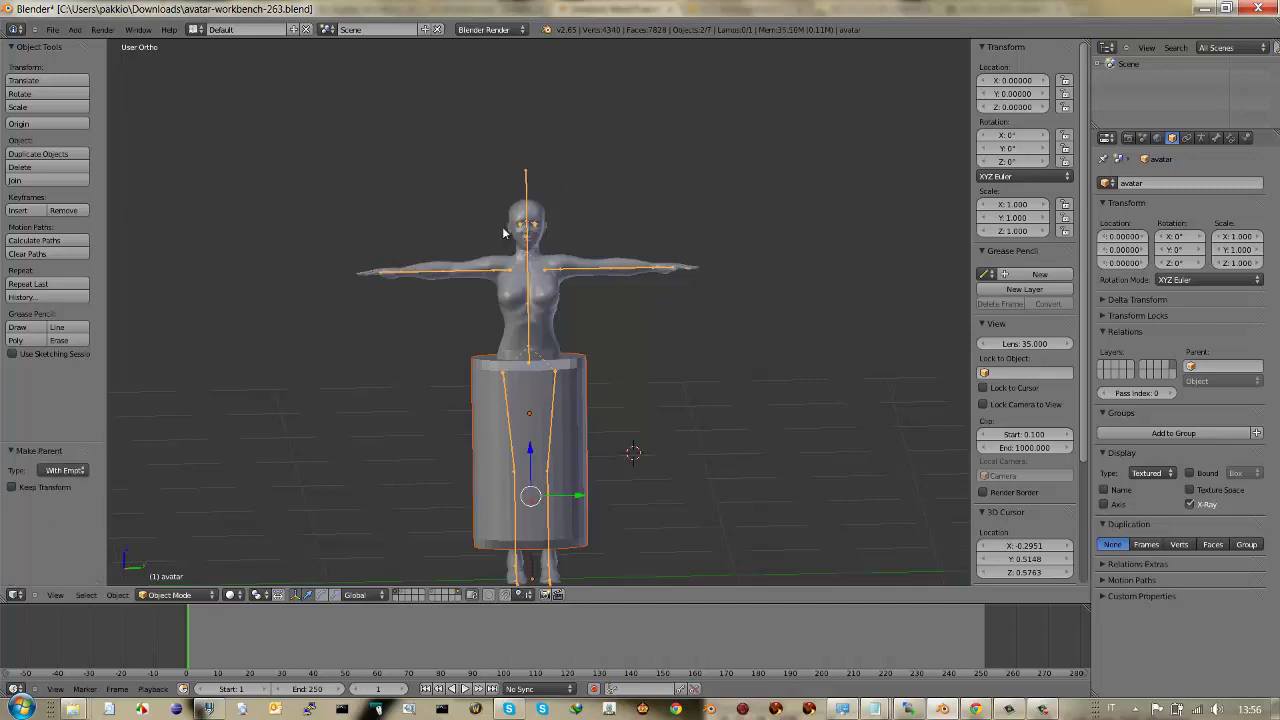
{"action": "right_click", "coordinate": [578, 440]}
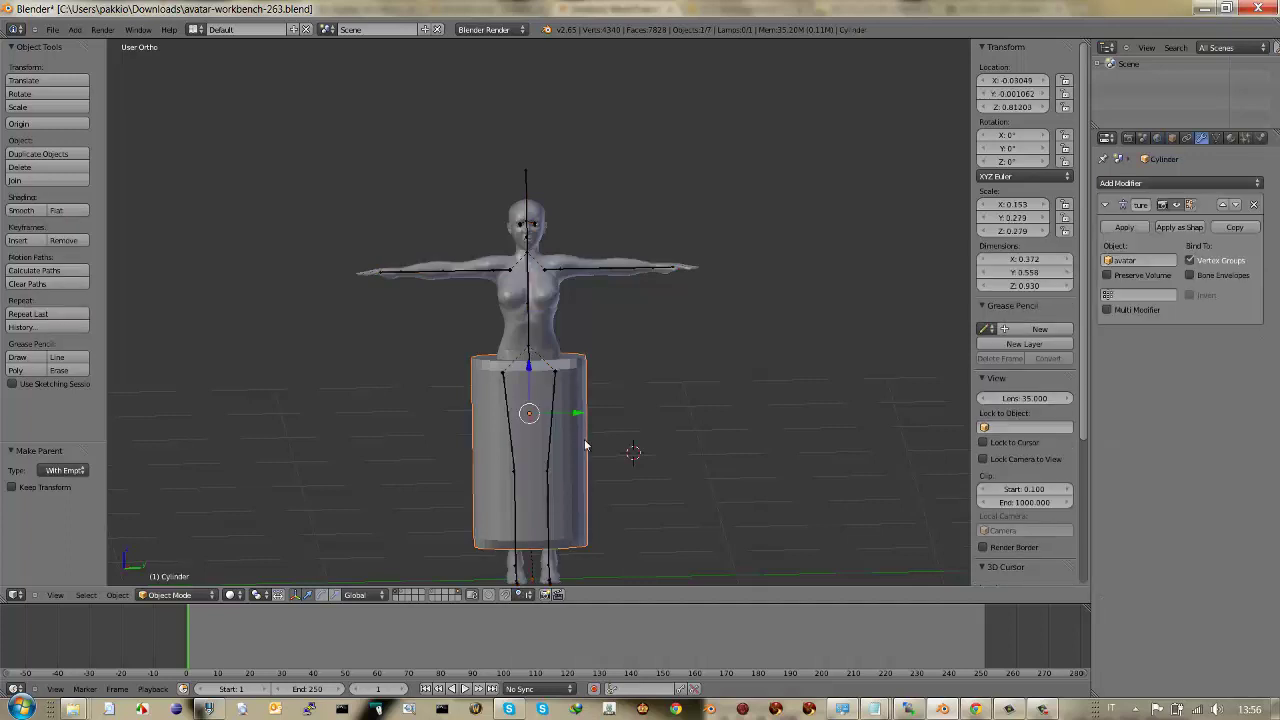
{"action": "left_click", "coordinate": [1217, 140]}
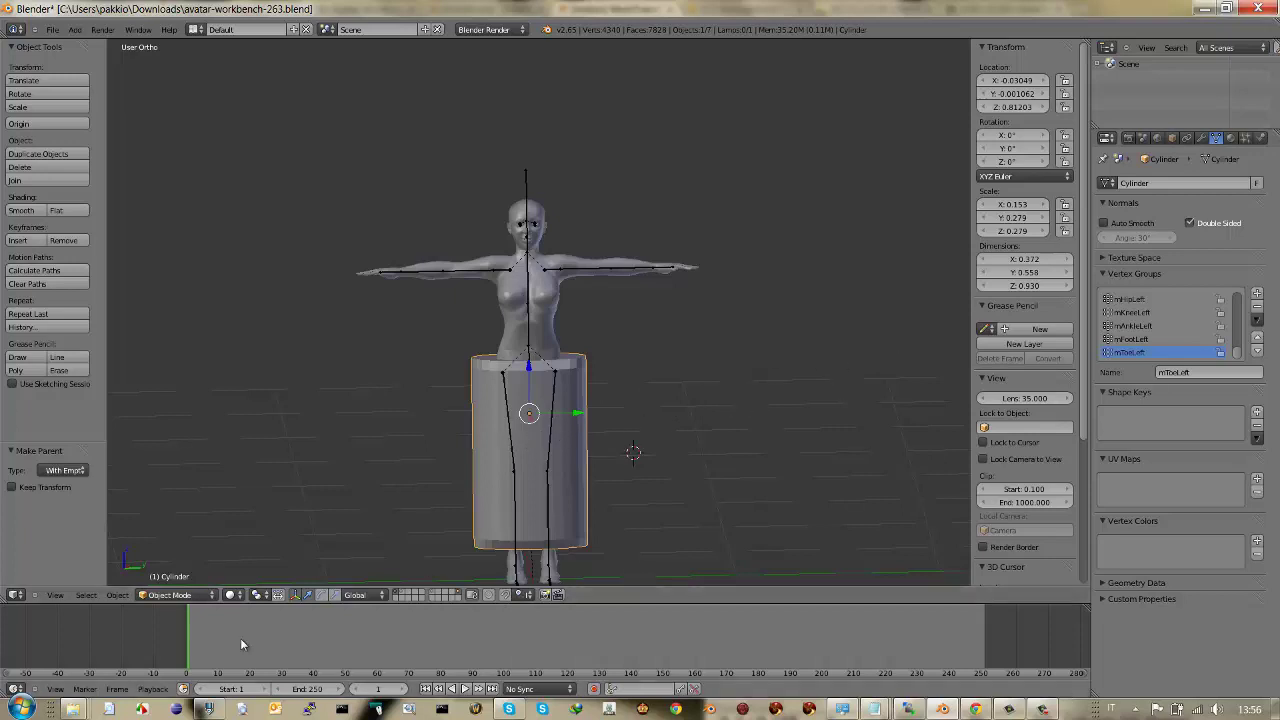
{"action": "left_click", "coordinate": [210, 596]}
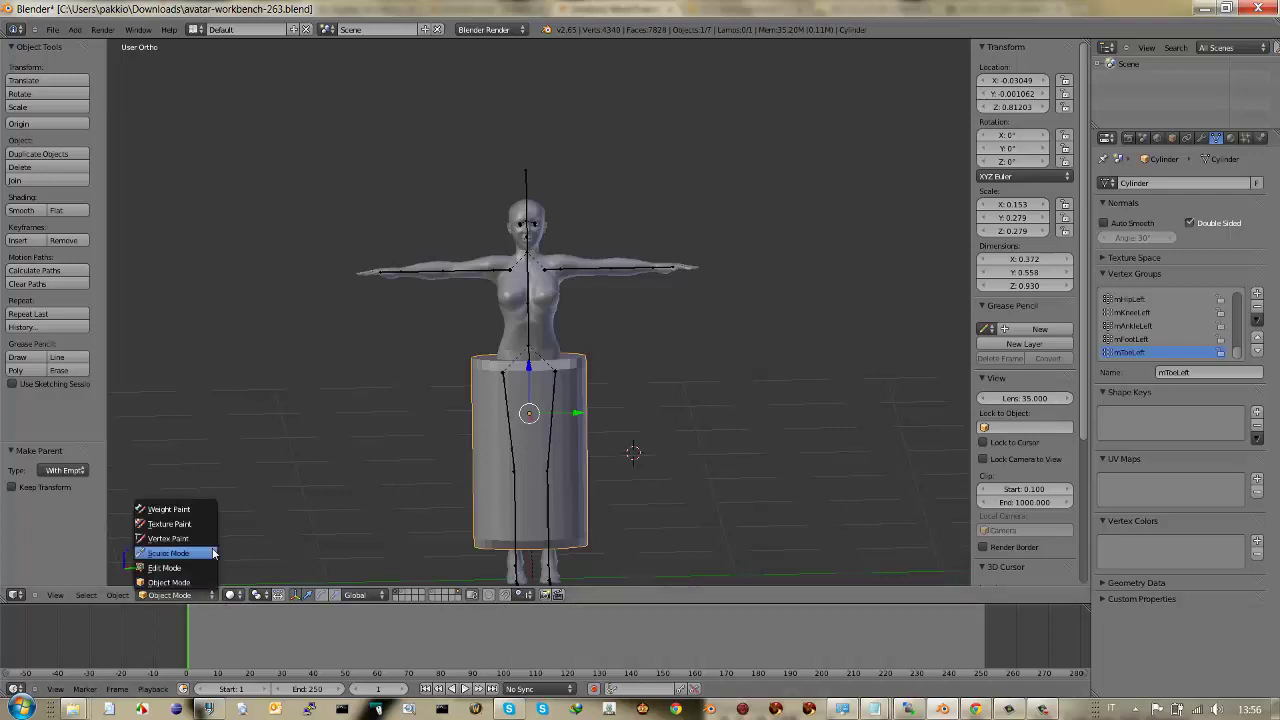
{"action": "left_click", "coordinate": [200, 509]}
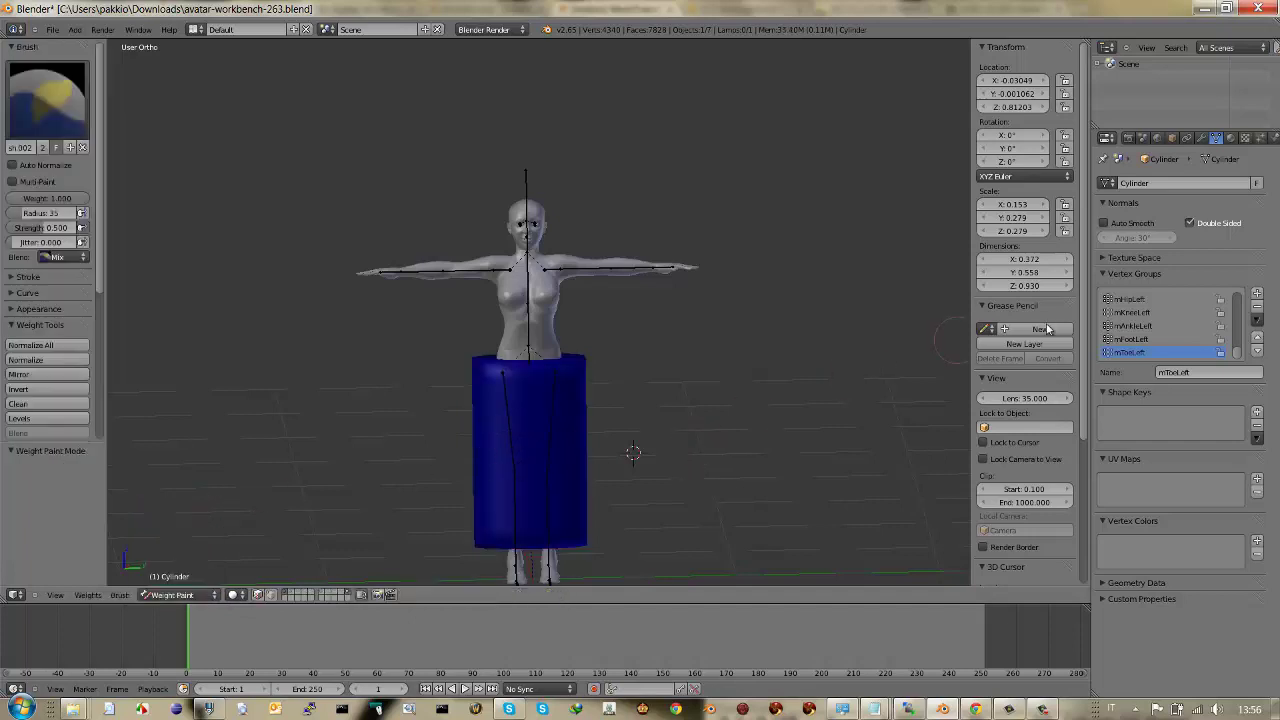
{"action": "left_click", "coordinate": [1125, 300]}
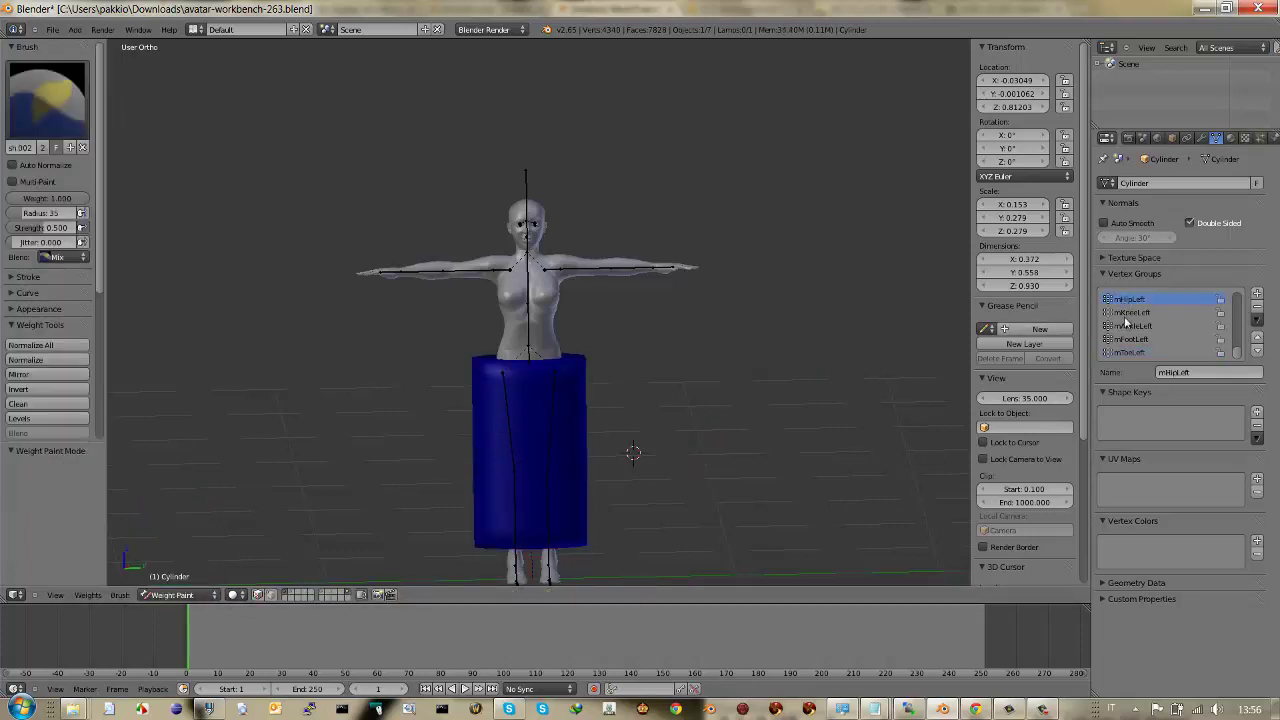
{"action": "left_click", "coordinate": [1128, 313]}
{"action": "left_click", "coordinate": [1130, 327]}
{"action": "left_click", "coordinate": [1130, 340]}
{"action": "left_click", "coordinate": [1124, 352]}
{"action": "left_click", "coordinate": [1118, 338]}
{"action": "left_click", "coordinate": [1124, 326]}
{"action": "left_click", "coordinate": [1126, 313]}
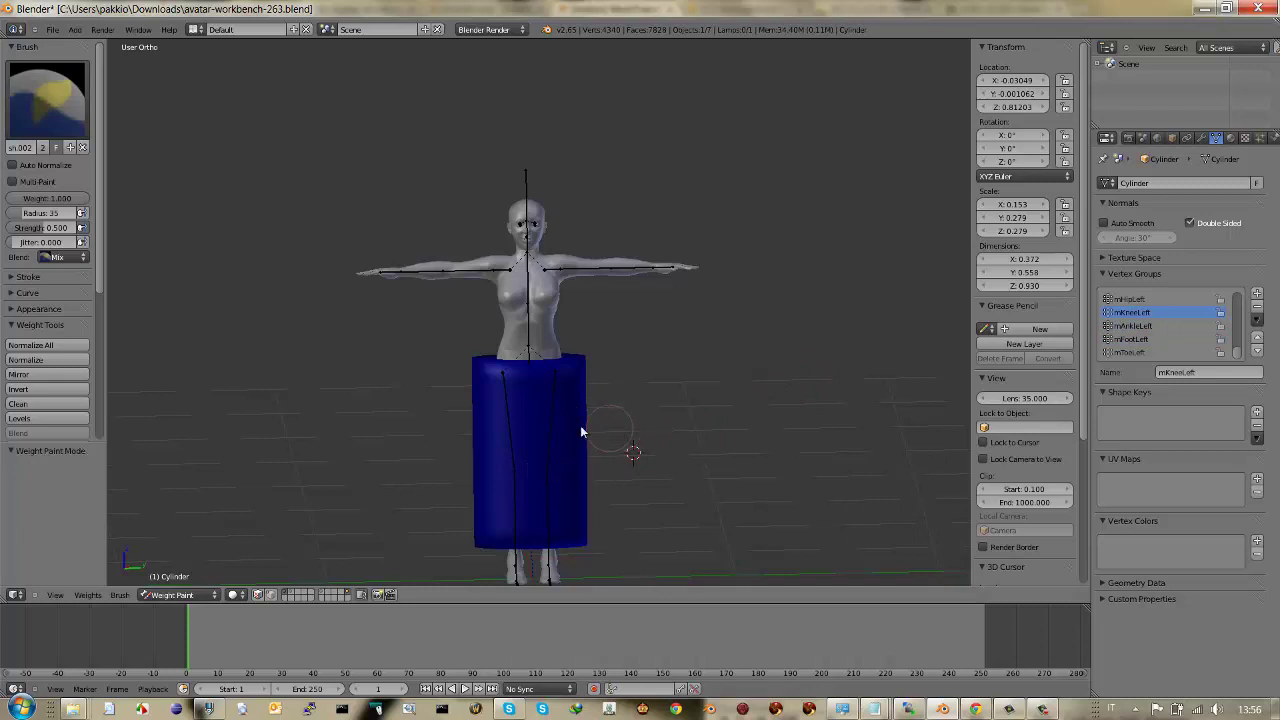
{"action": "left_click", "coordinate": [214, 596]}
{"action": "left_click", "coordinate": [171, 582]}
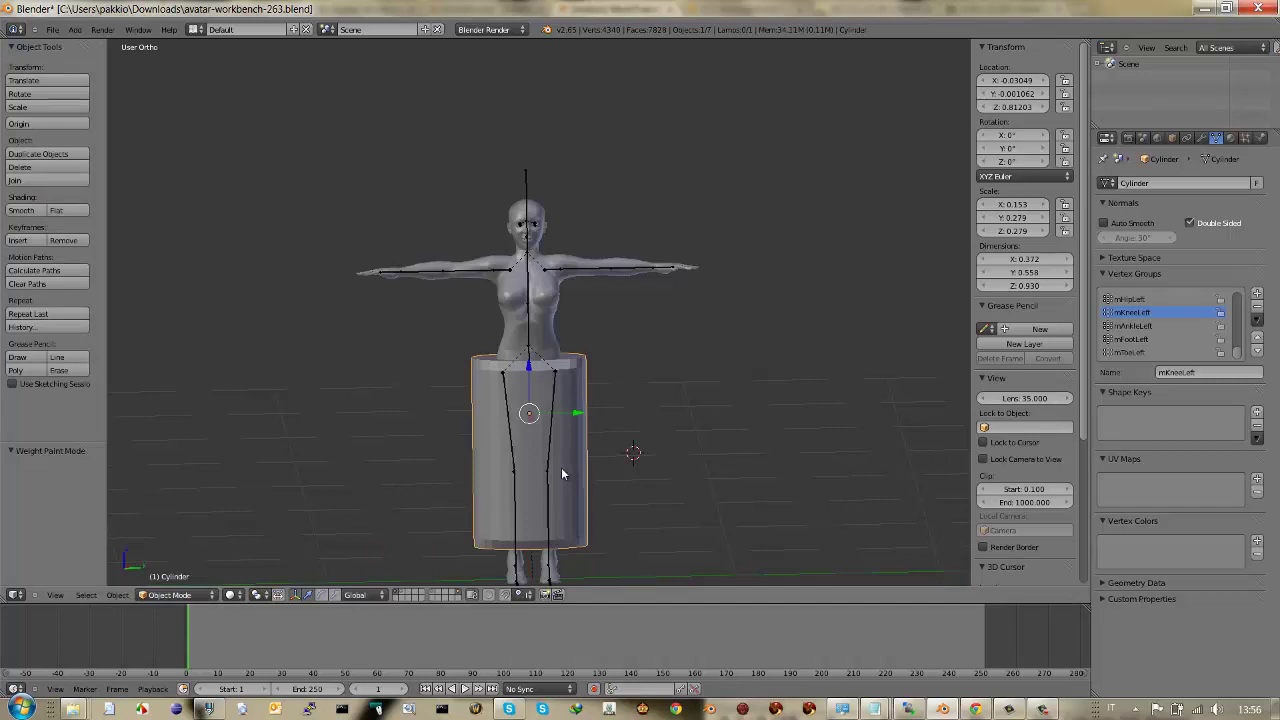
- Delete the skirt cylinder's old Armature modifier
{"action": "right_click", "coordinate": [528, 183]}
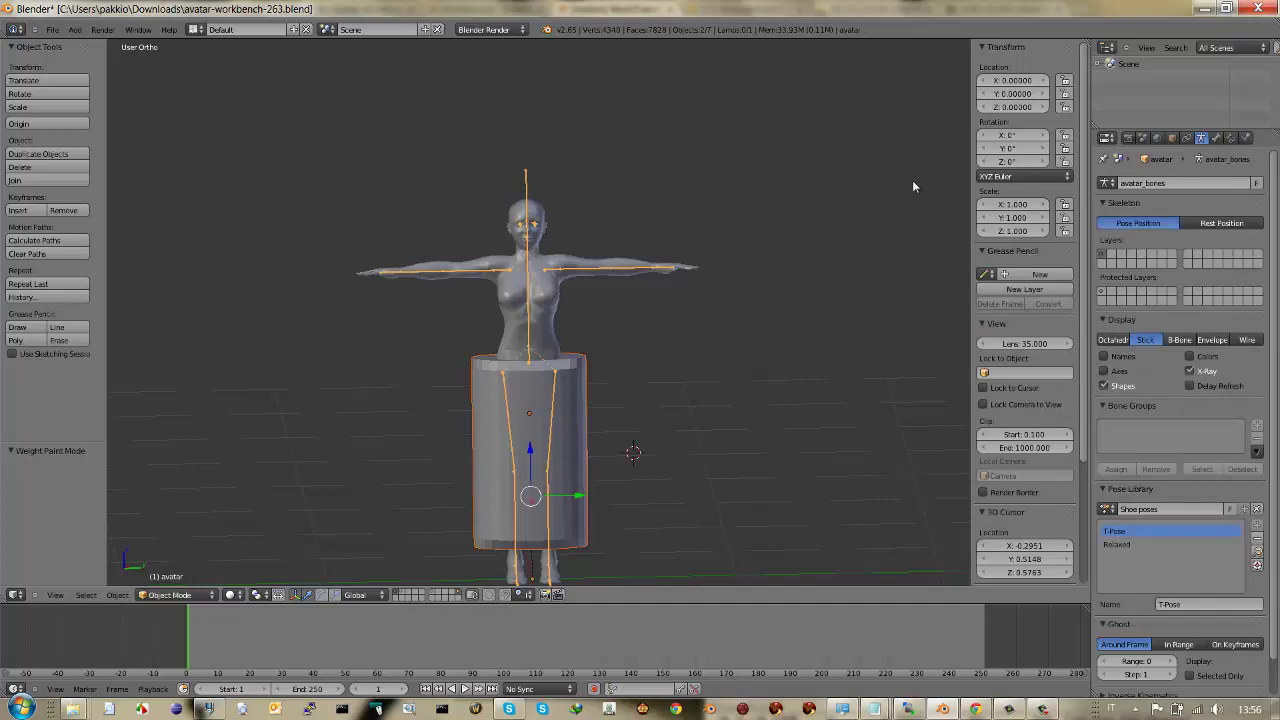
{"action": "right_click", "coordinate": [569, 440]}
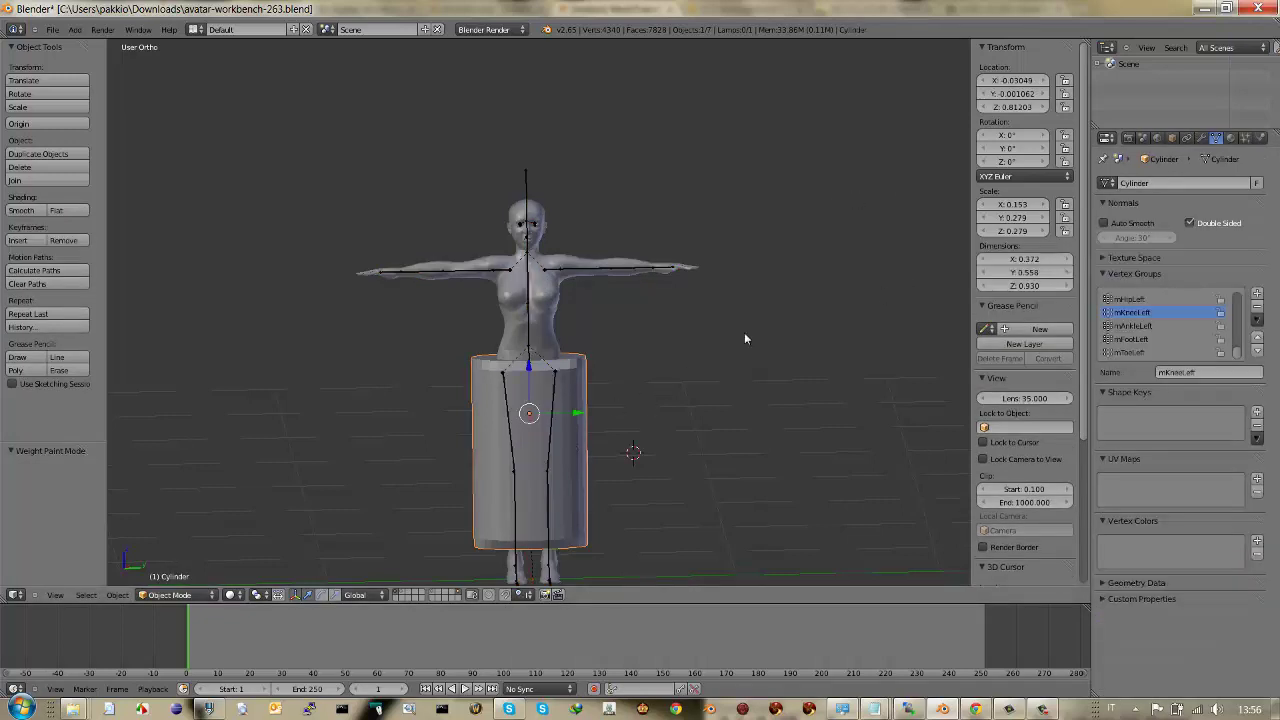
{"action": "left_click", "coordinate": [1201, 138]}
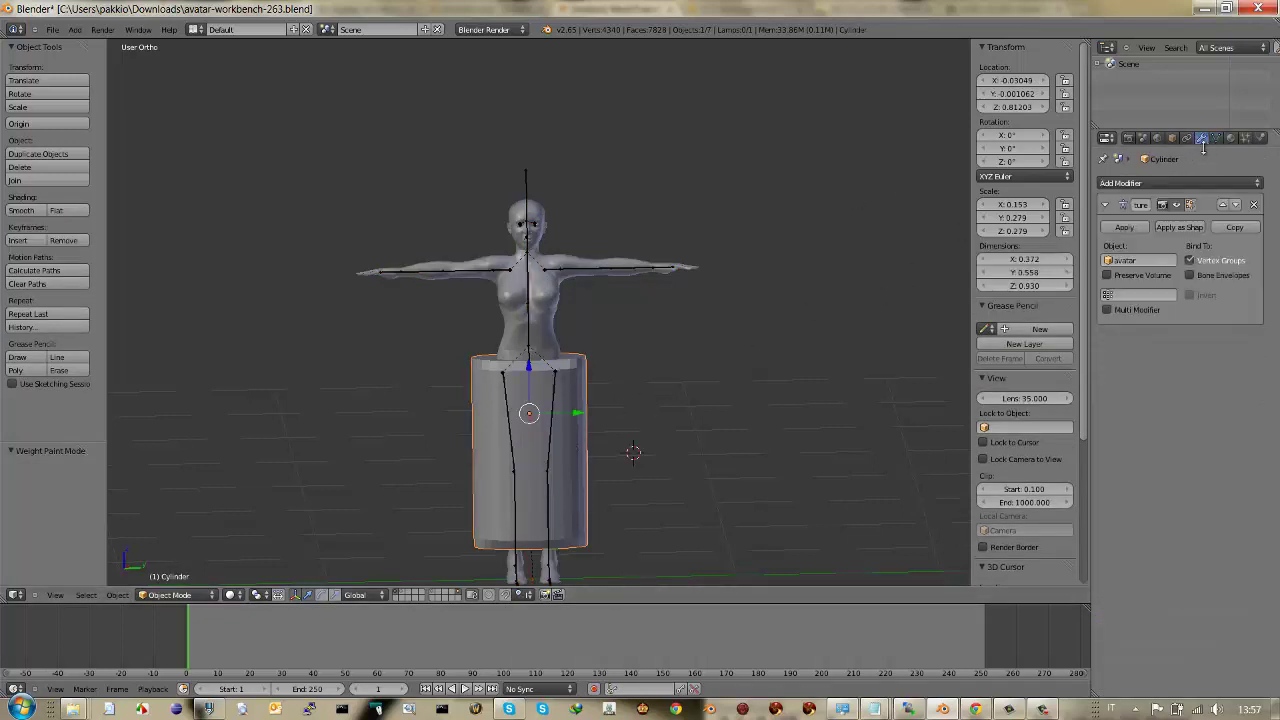
{"action": "left_click", "coordinate": [1253, 206]}
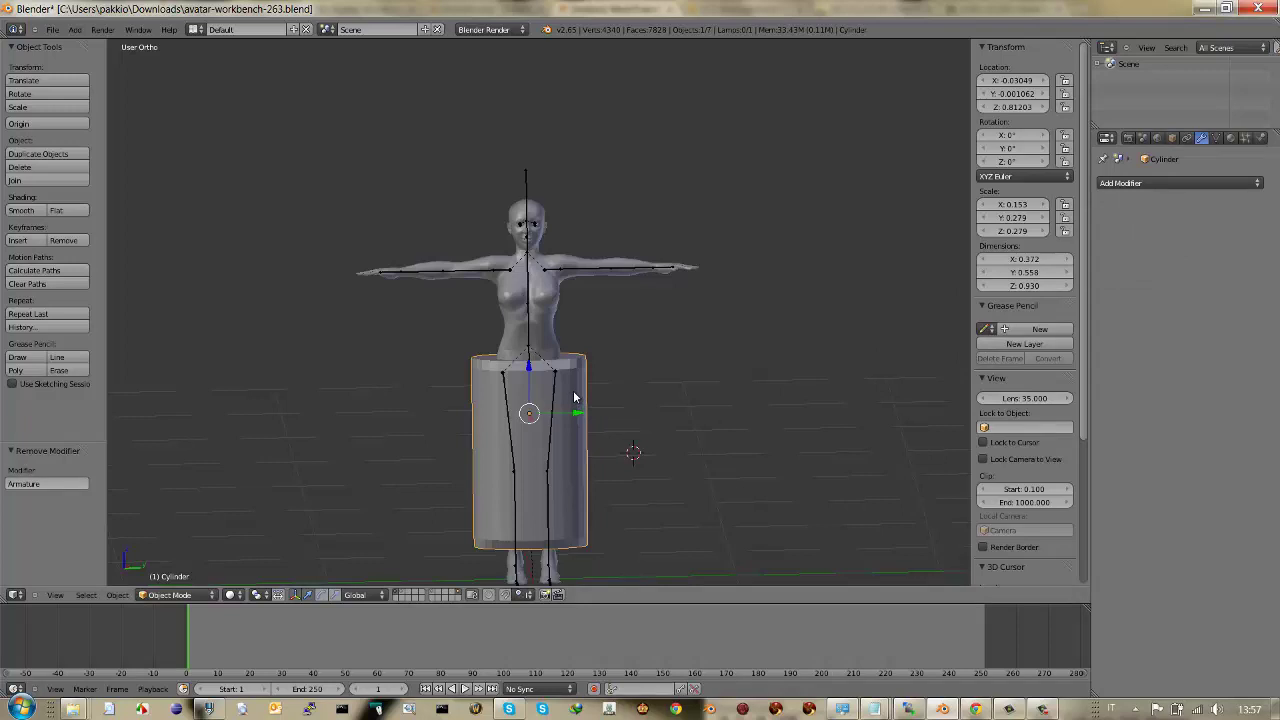
- Parent the skirt to the avatar armature With Automatic Weights
{"action": "right_click", "coordinate": [528, 187]}
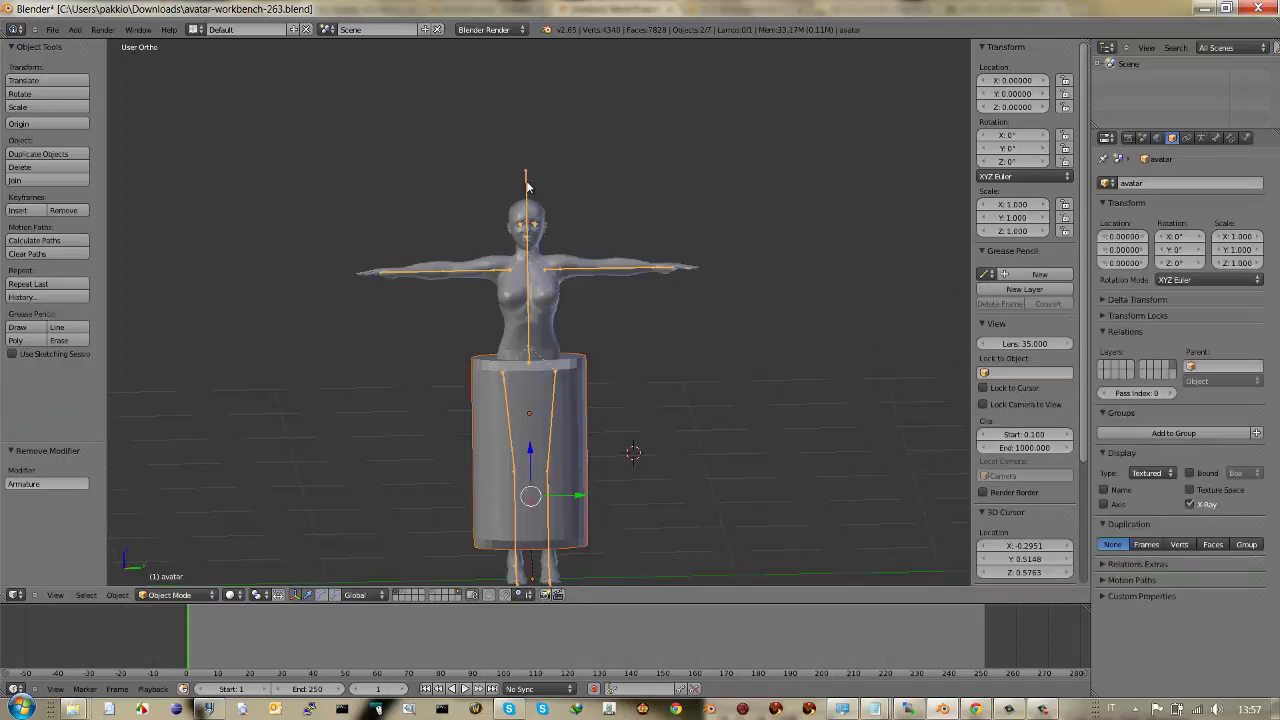
{"action": "key", "text": "ctrl+p"}
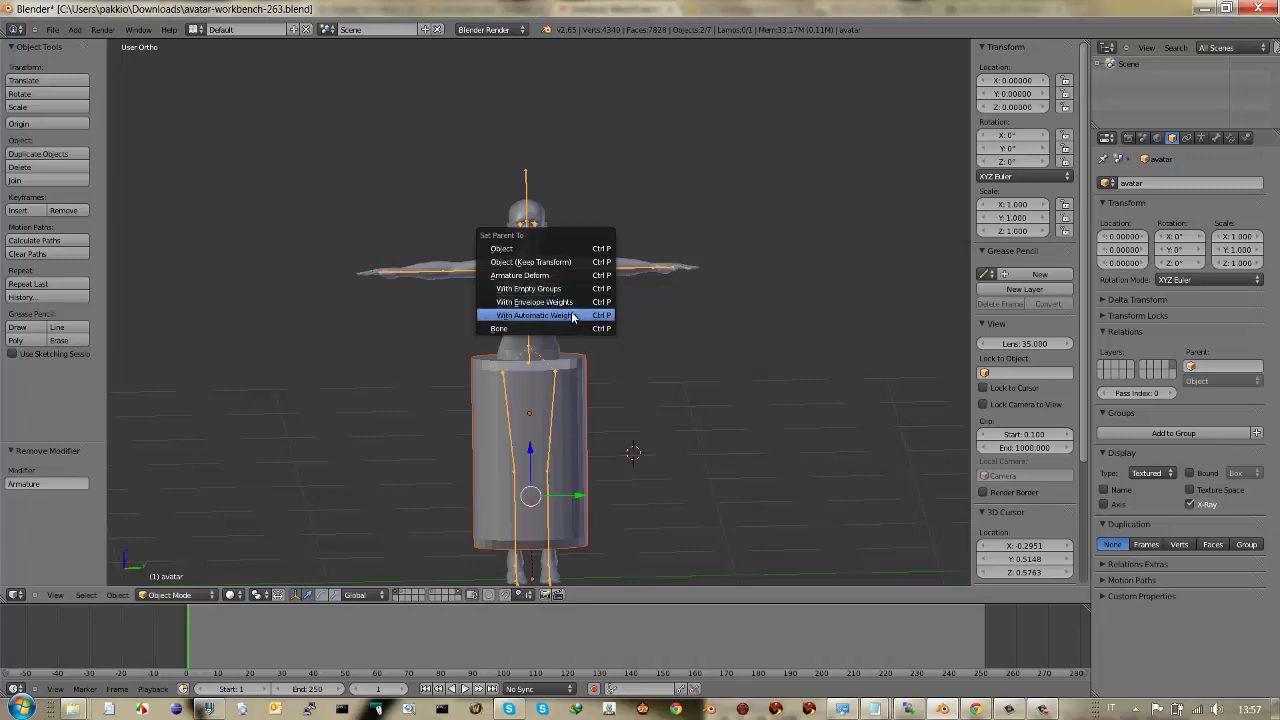
{"action": "left_click", "coordinate": [573, 317]}
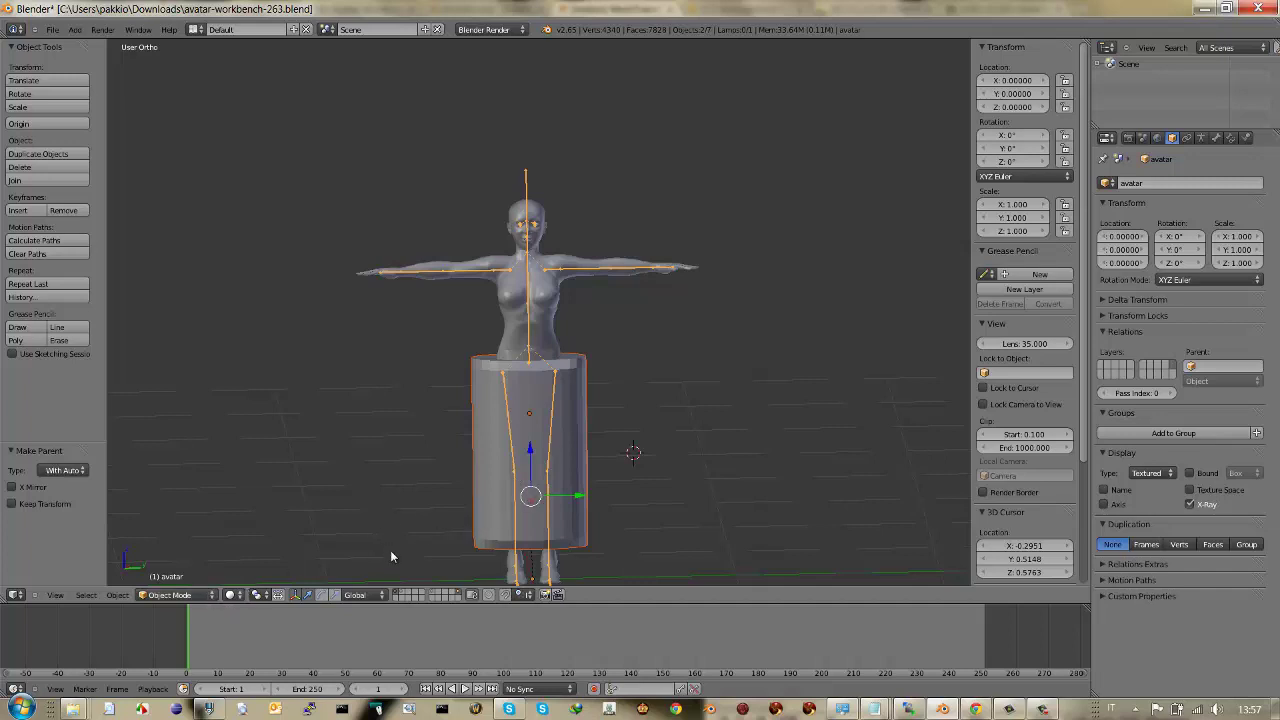
{"action": "left_click", "coordinate": [211, 596]}
{"action": "right_click", "coordinate": [579, 473]}
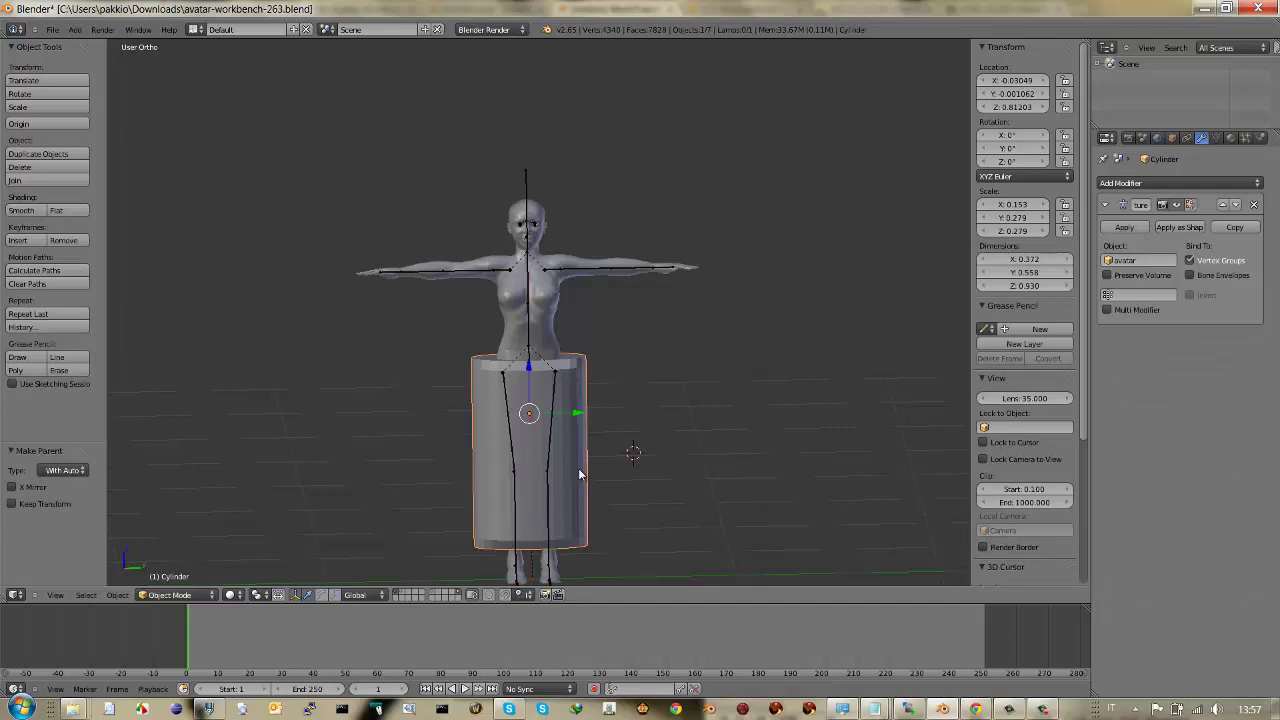
{"action": "left_click", "coordinate": [200, 596]}
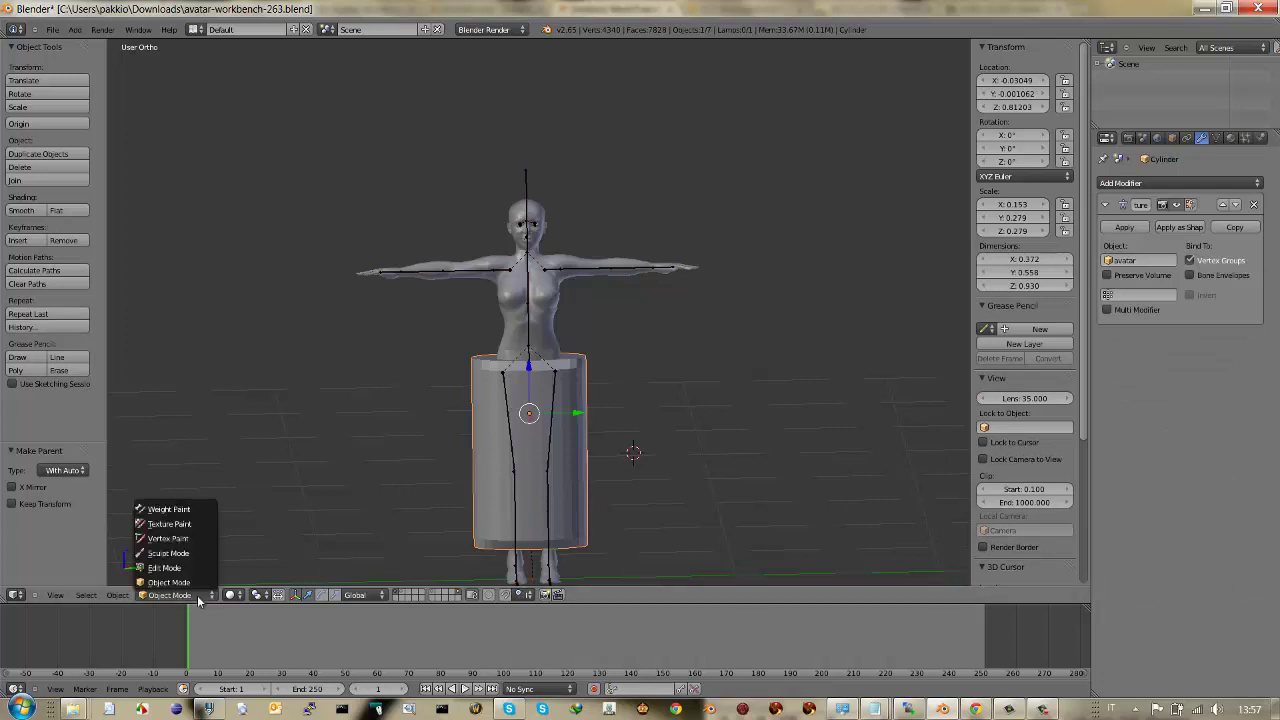
{"action": "left_click", "coordinate": [190, 510]}
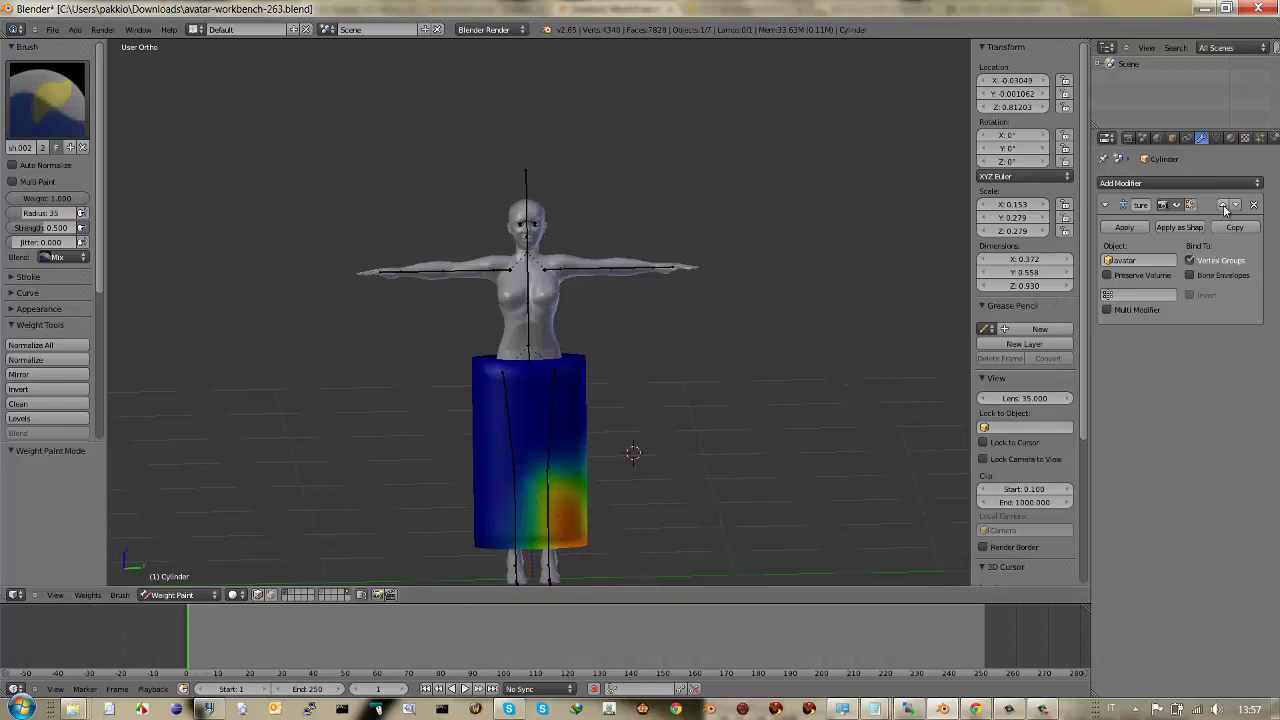
{"action": "left_click", "coordinate": [1220, 138]}
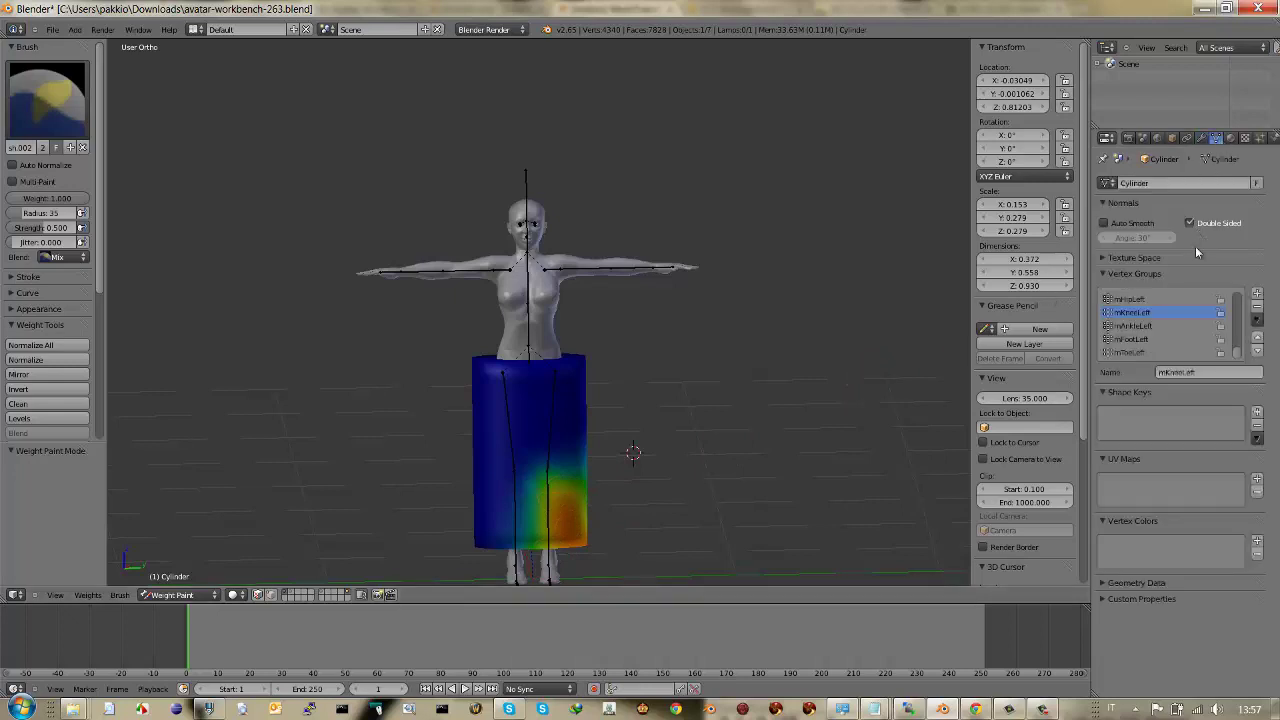
{"action": "left_click", "coordinate": [1134, 326]}
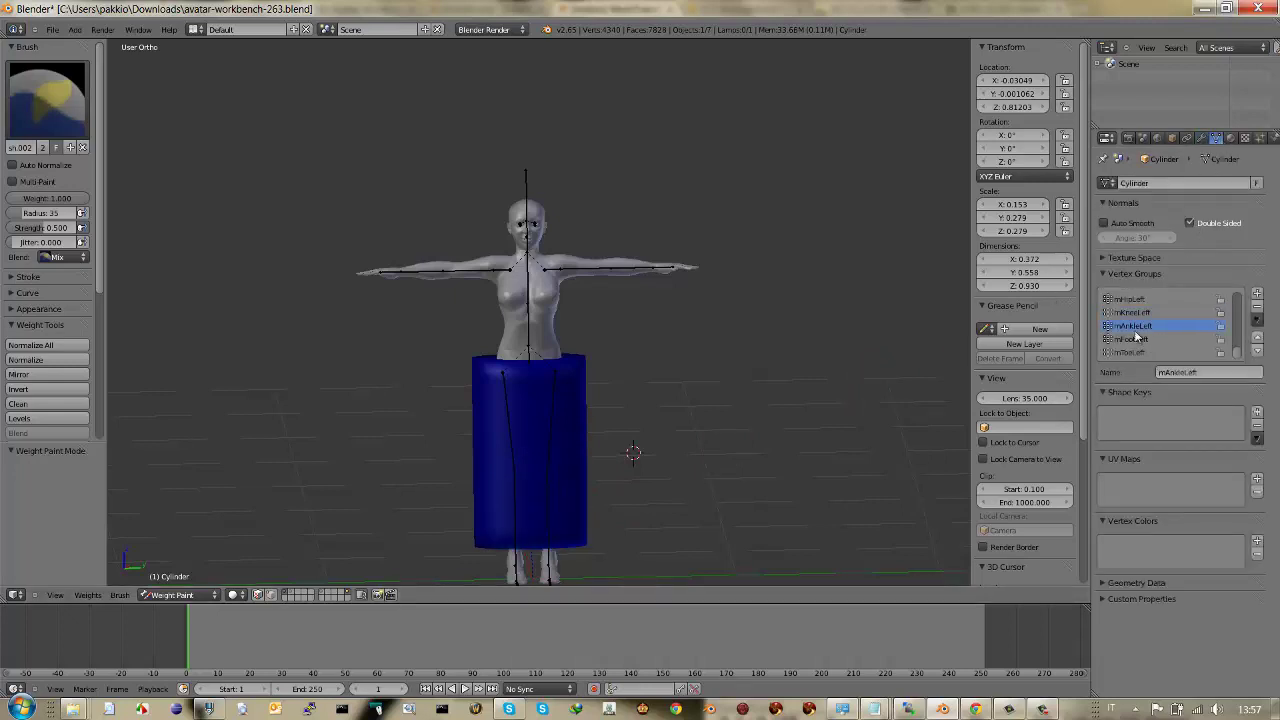
{"action": "left_click", "coordinate": [1140, 313]}
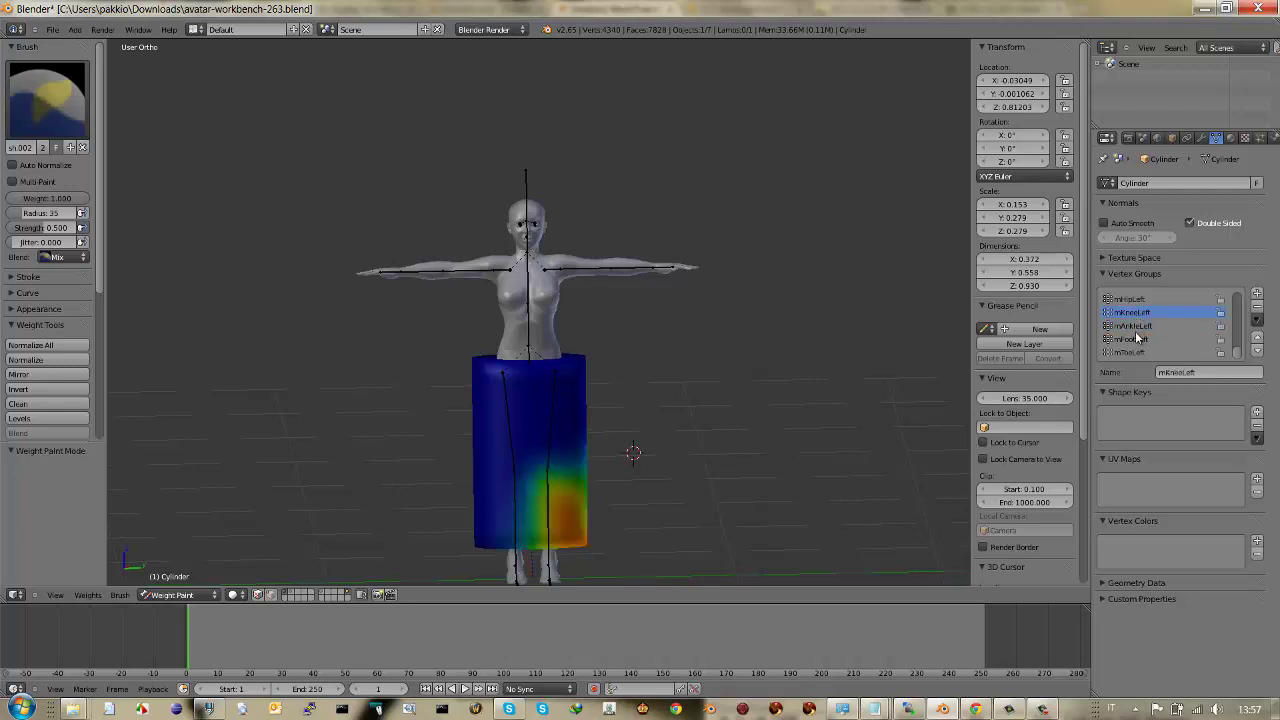
{"action": "left_click", "coordinate": [1136, 341]}
{"action": "left_click", "coordinate": [1134, 299]}
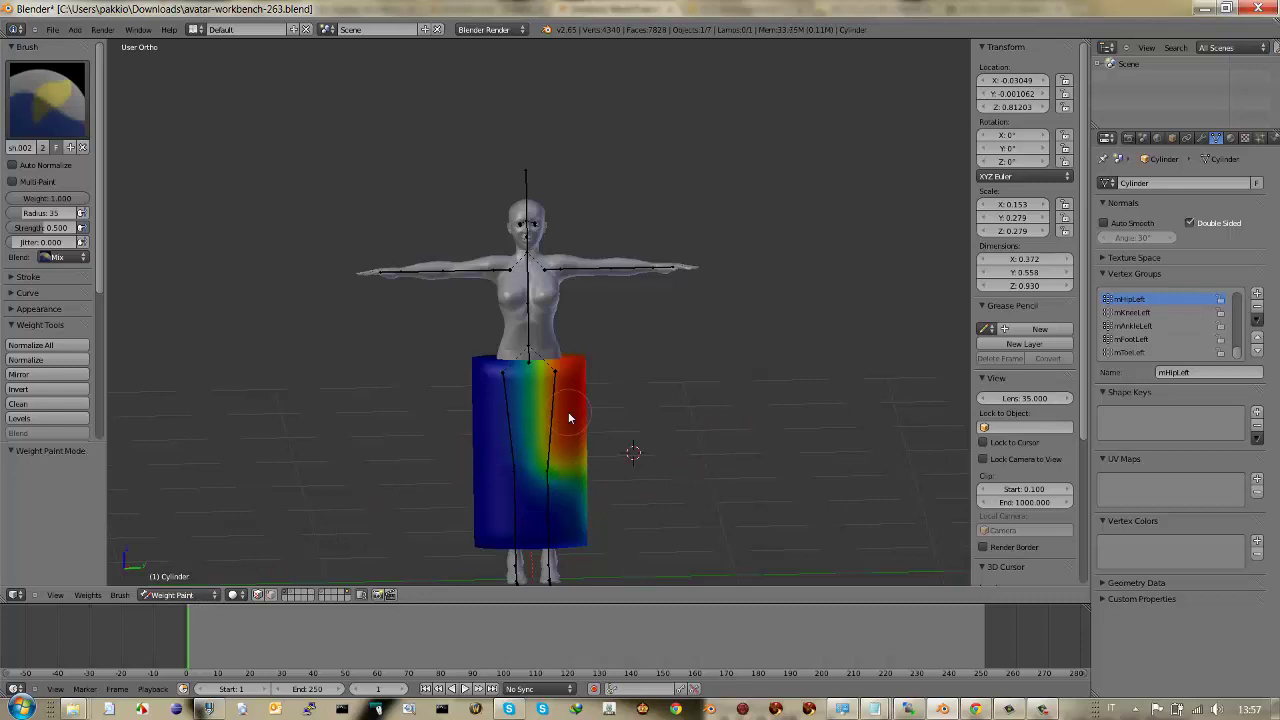
{"action": "key", "text": "Tab"}
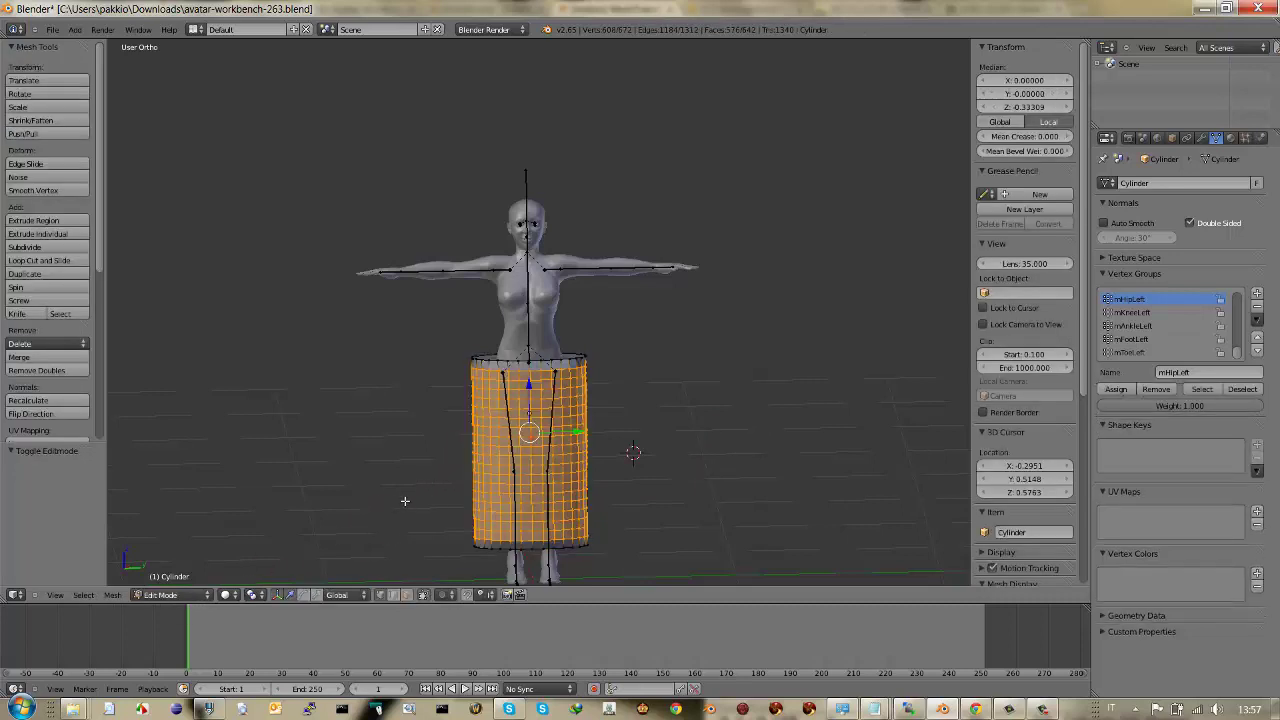
{"action": "key", "text": "Tab"}
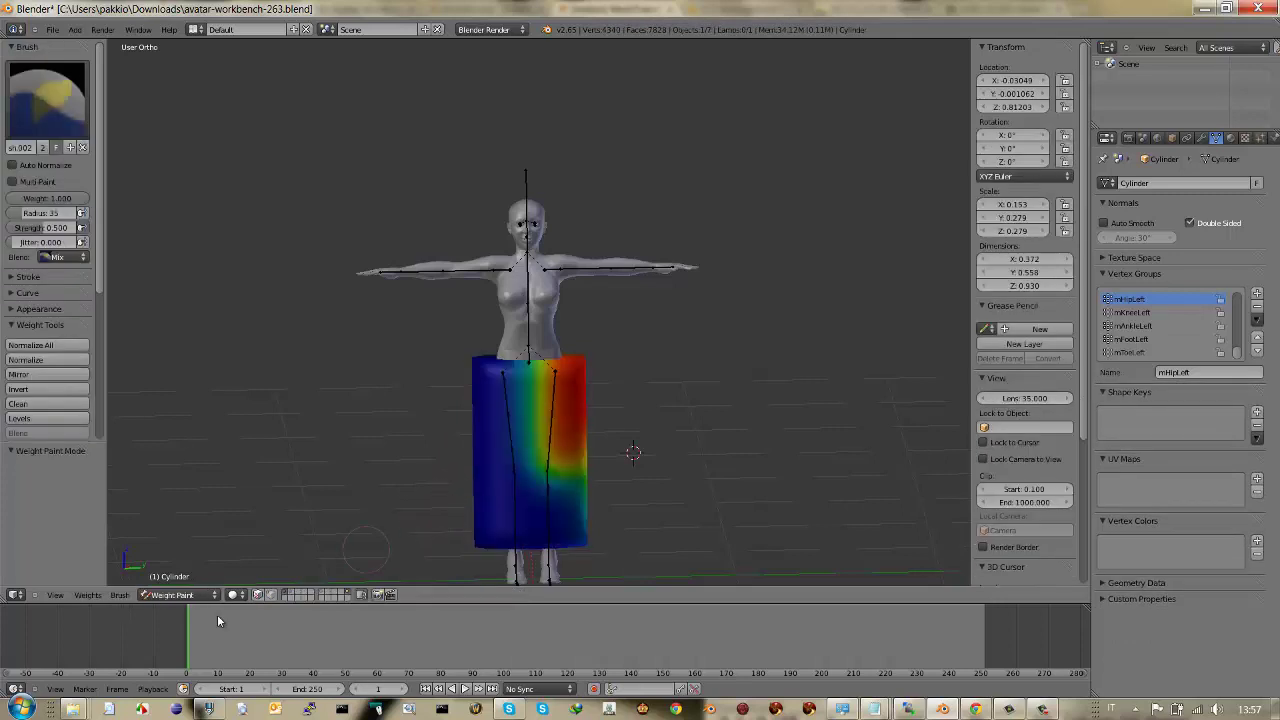
{"action": "left_click", "coordinate": [175, 594]}
{"action": "left_click", "coordinate": [205, 583]}
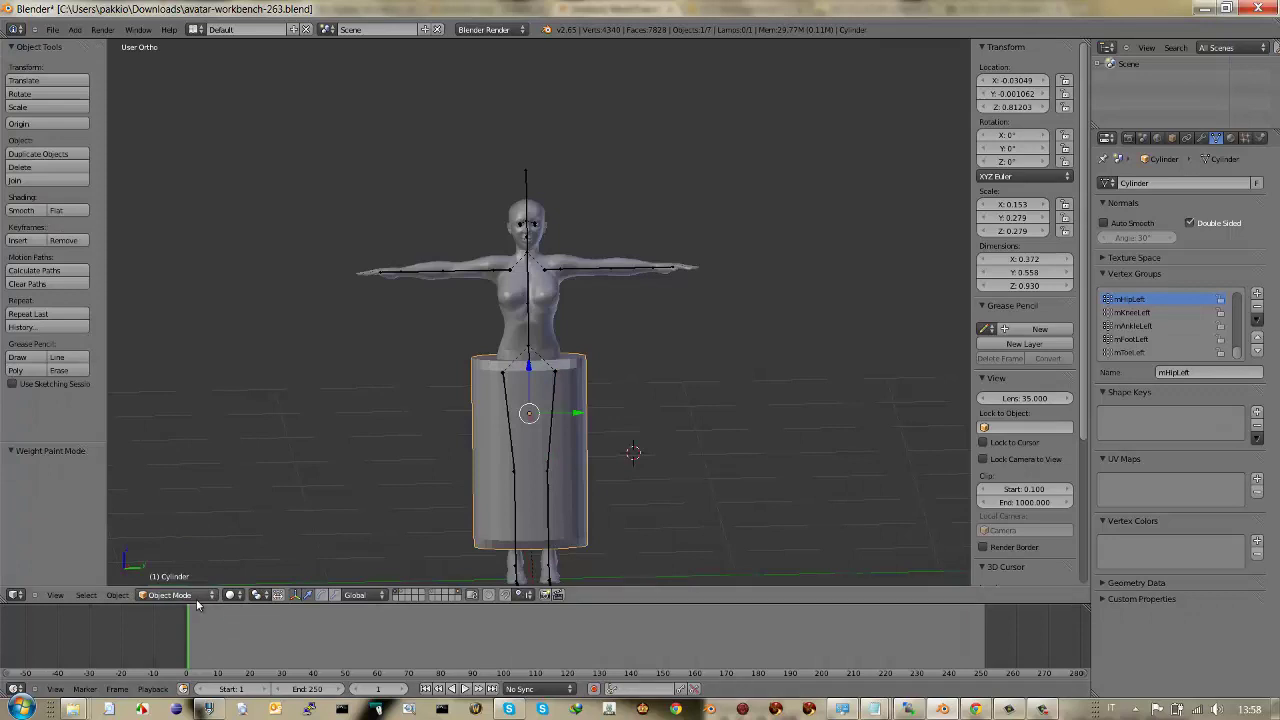
{"action": "left_click", "coordinate": [197, 598]}
- Switch the avatar armature into Pose Mode and view it from the side
{"action": "right_click", "coordinate": [527, 186], "text": "shift"}
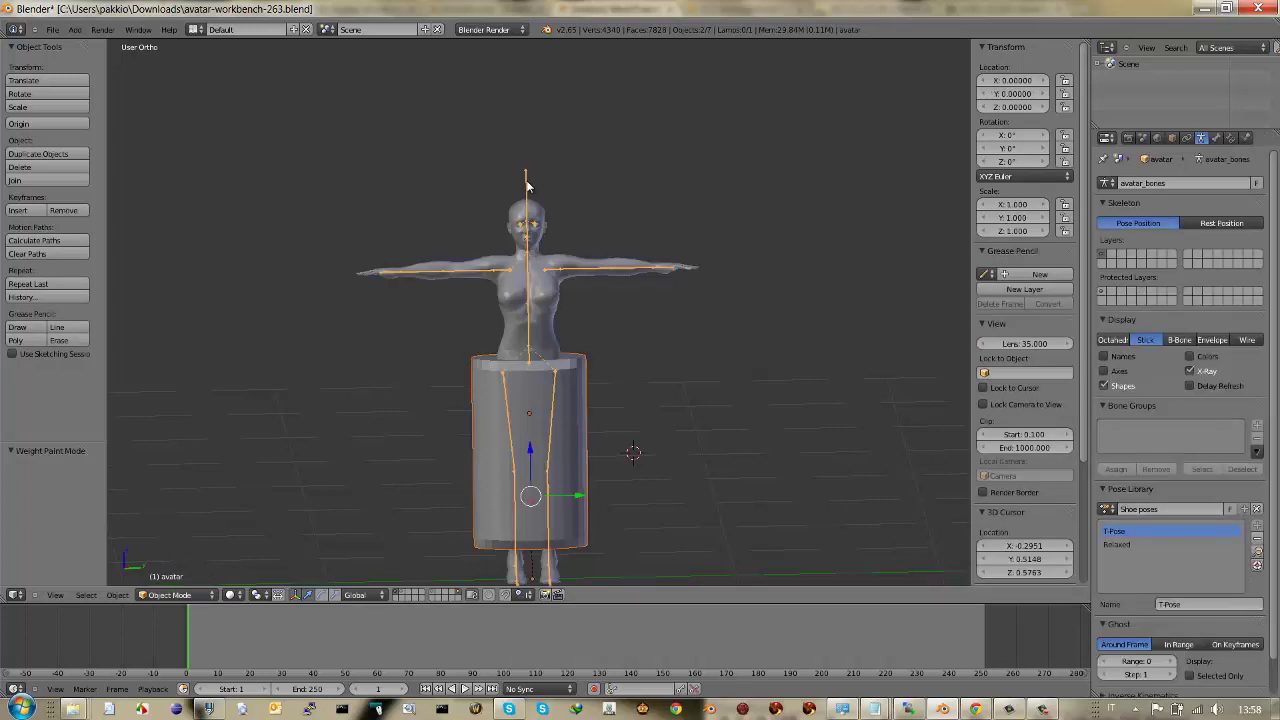
{"action": "left_click", "coordinate": [205, 597]}
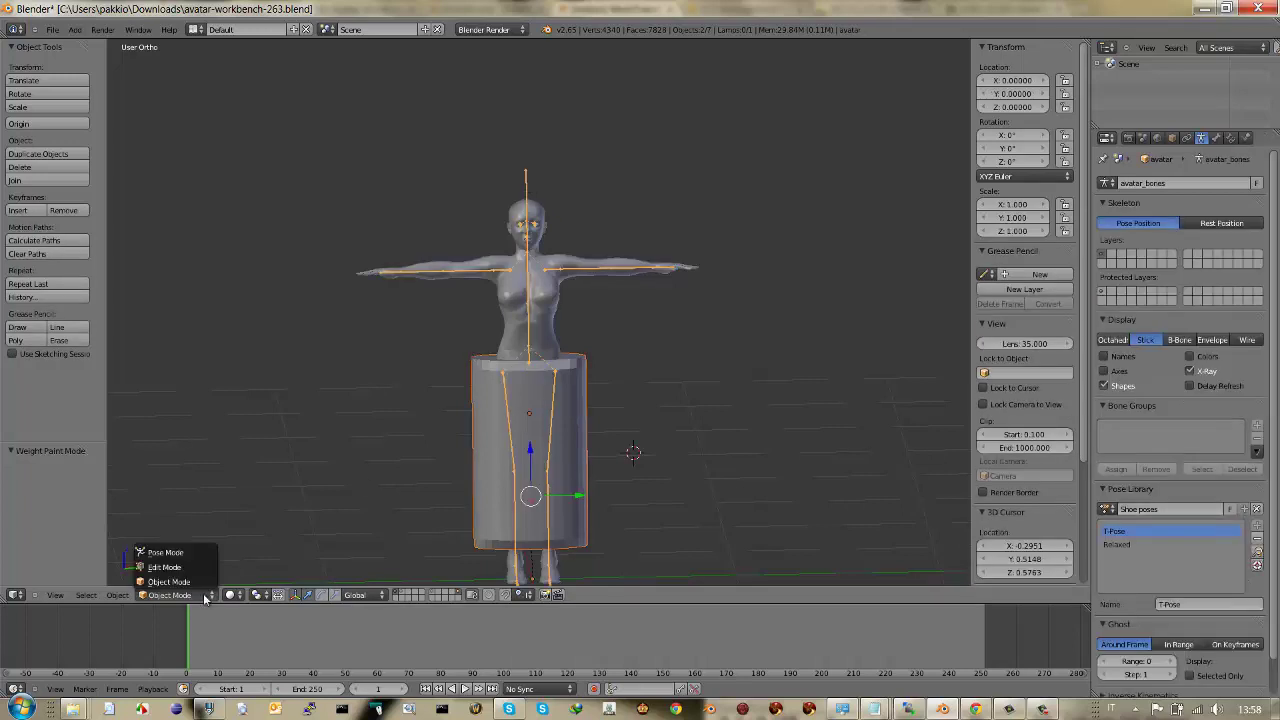
{"action": "left_click", "coordinate": [199, 551]}
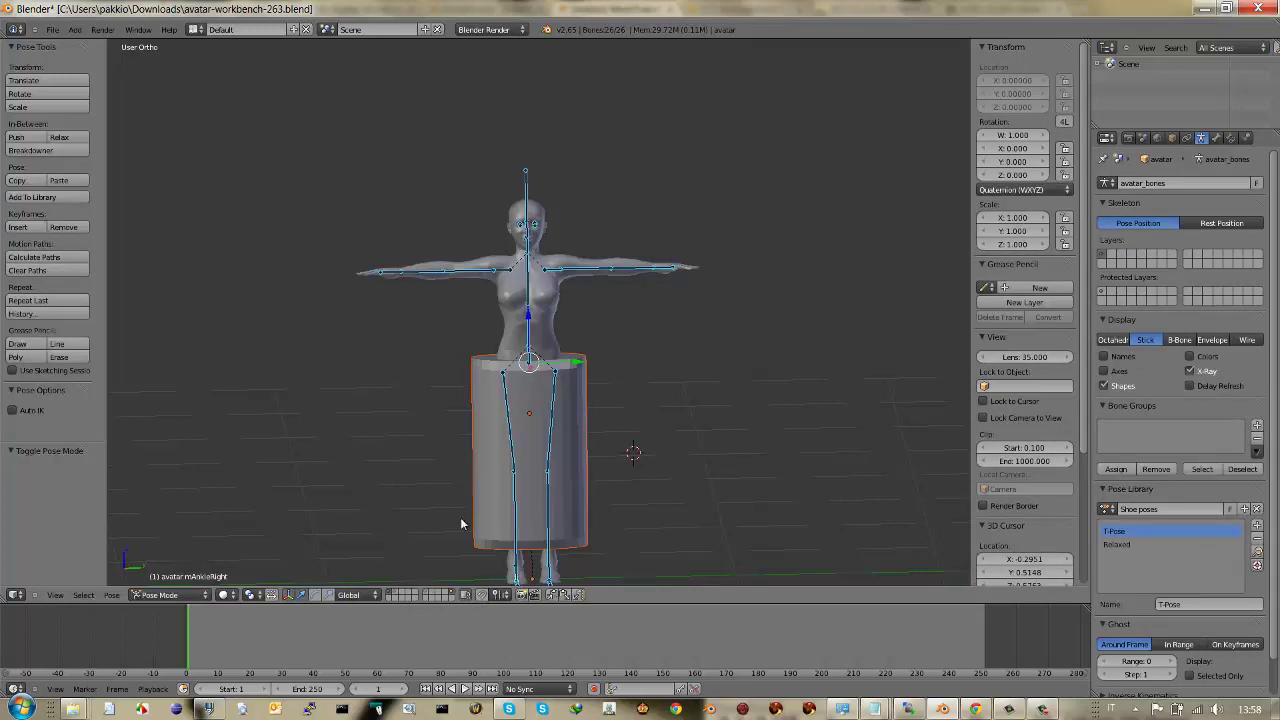
{"action": "mouse_move", "coordinate": [516, 505]}
{"action": "middle_mouse_down"}
{"action": "mouse_move", "coordinate": [626, 506]}
{"action": "mouse_move", "coordinate": [600, 512]}
{"action": "middle_mouse_up"}
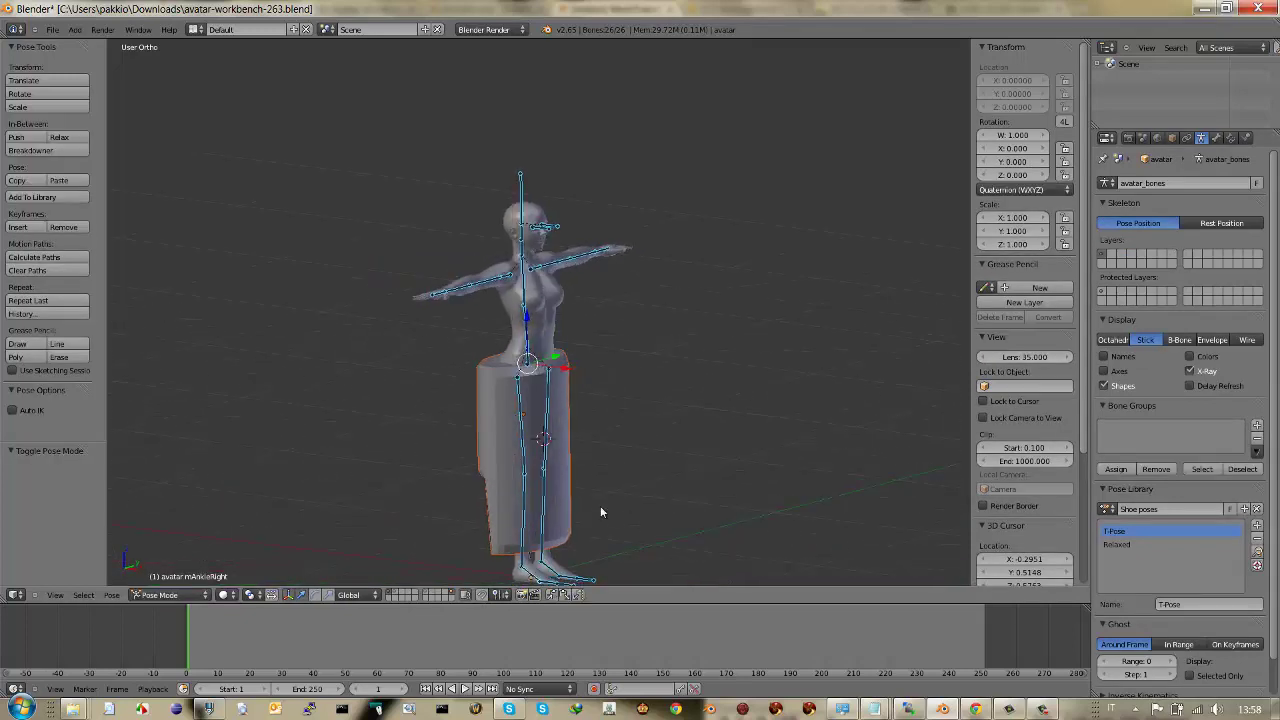
- Test-rotate the mKneeLeft bone, cancel the rotation, and orbit back to a front view
{"action": "right_click", "coordinate": [545, 513]}
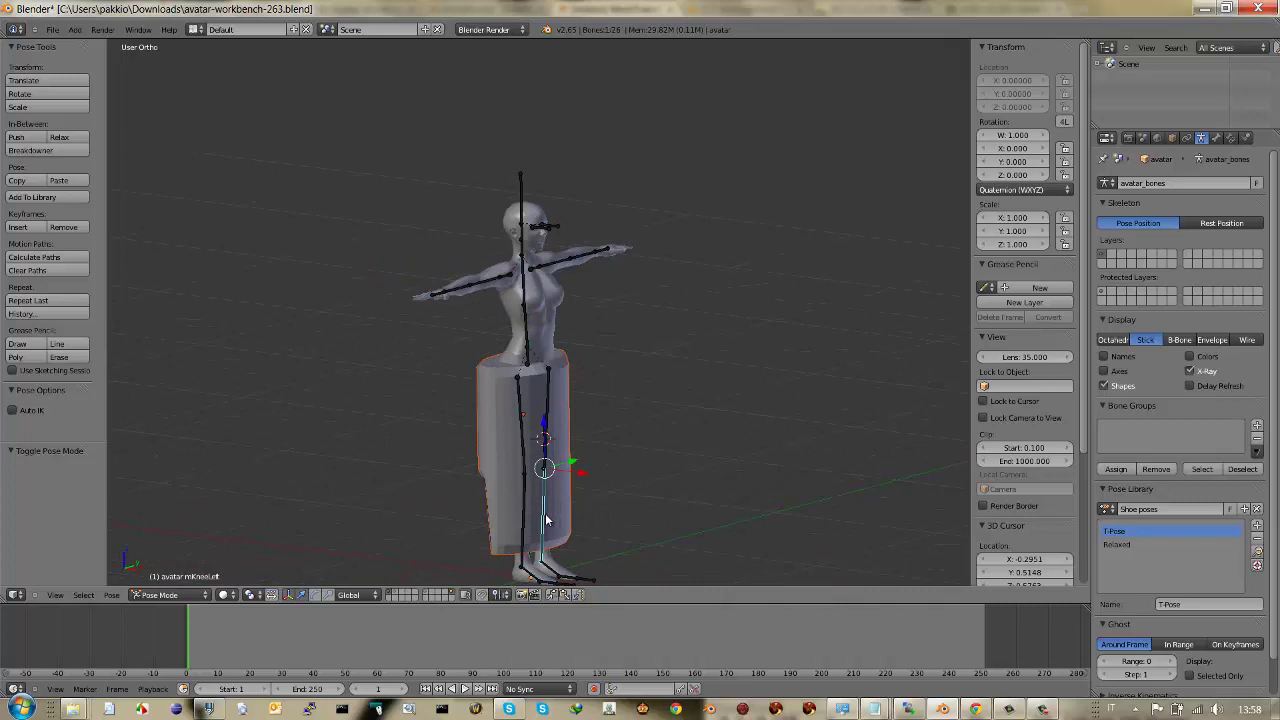
{"action": "key", "text": "r"}
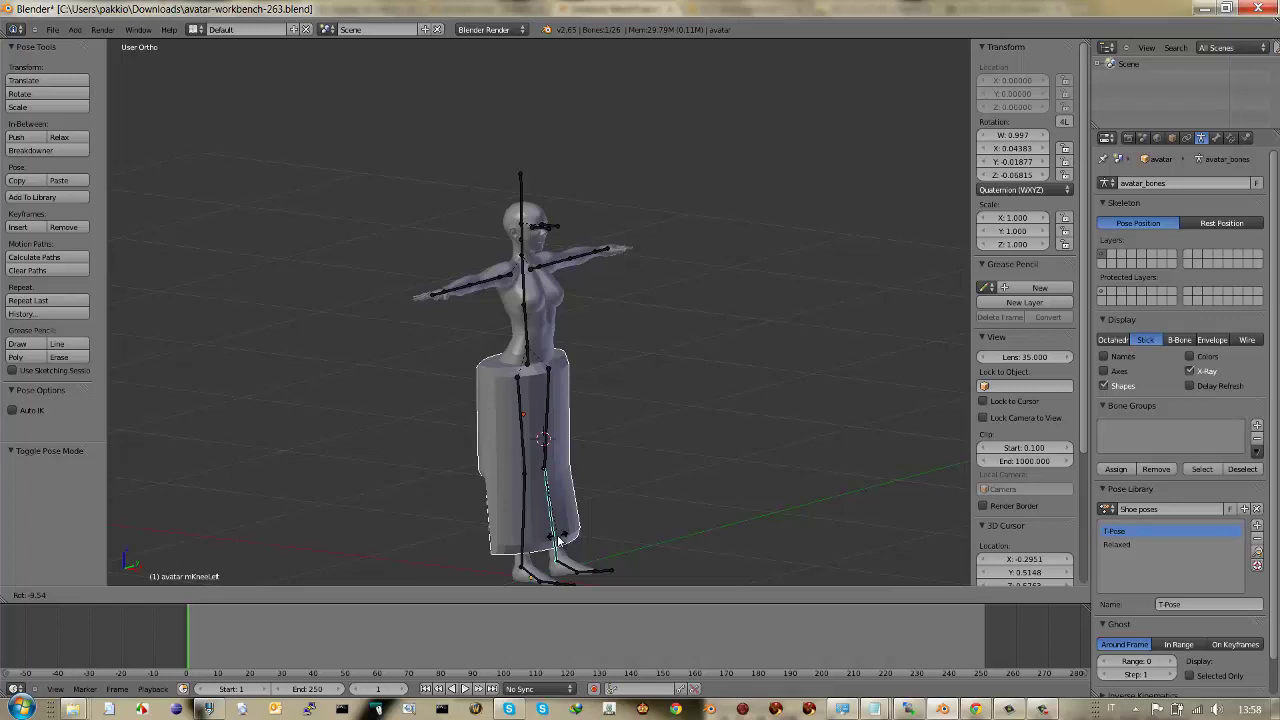
{"action": "right_click", "coordinate": [557, 537]}
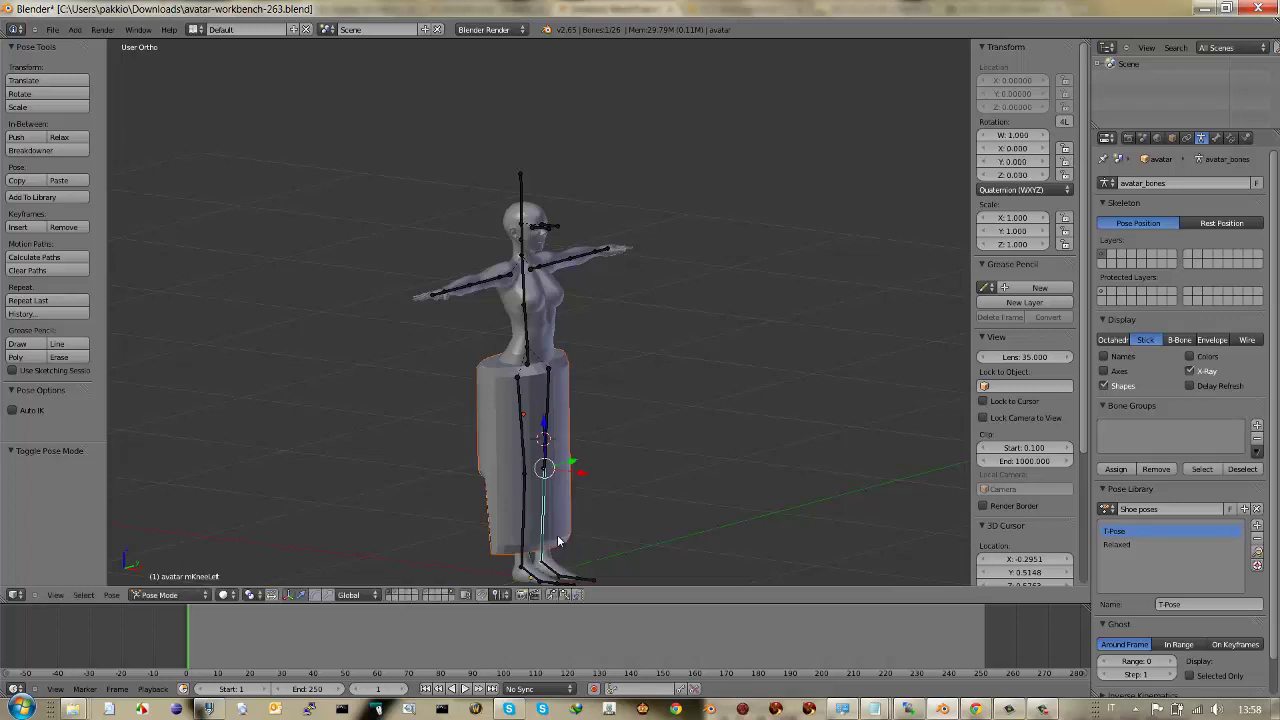
{"action": "middle_click_drag", "start_coordinate": [515, 533], "coordinate": [426, 509]}
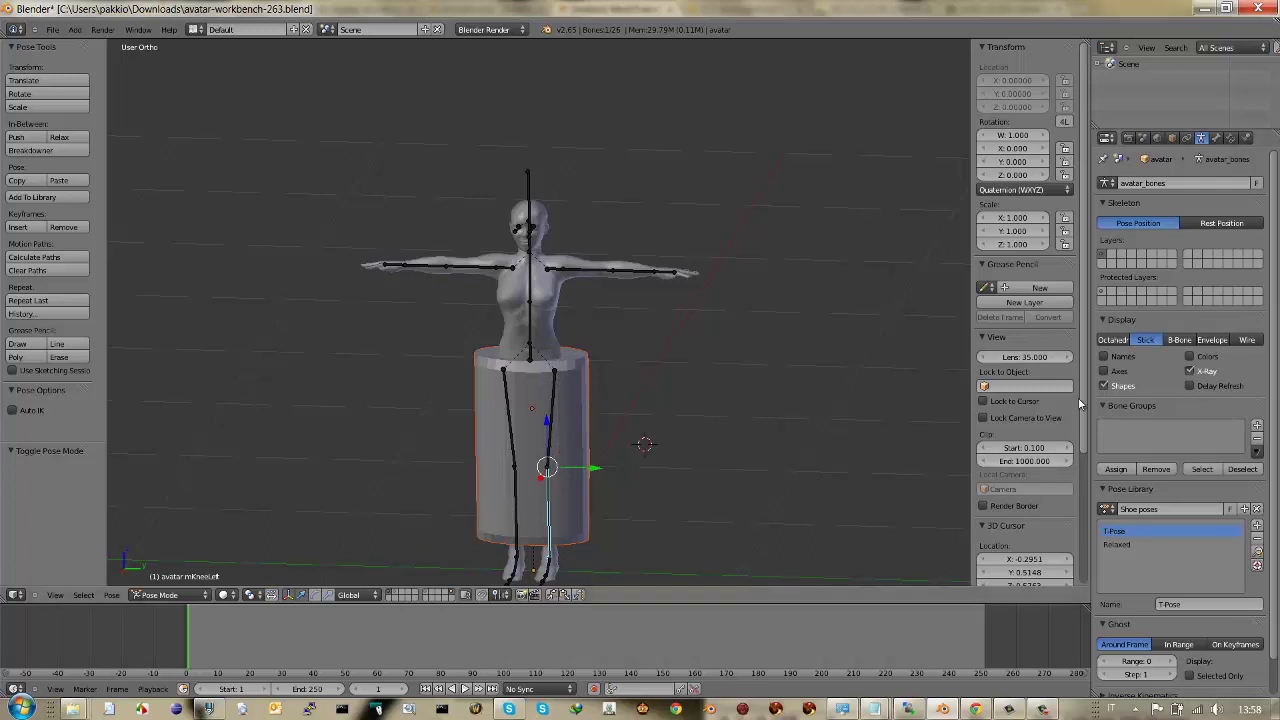
- Select the cylinder skirt in Object Mode to show its vertex groups
{"action": "right_click", "coordinate": [575, 404]}
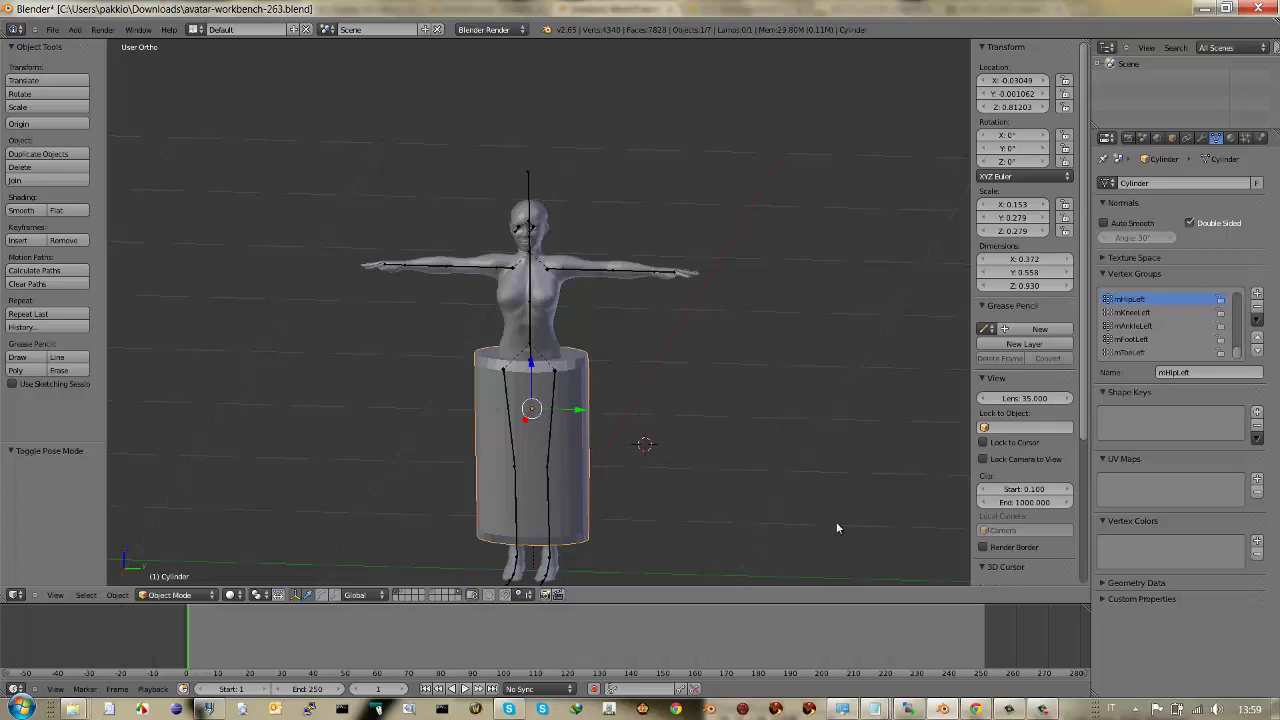
{"action": "left_click", "coordinate": [974, 709]}
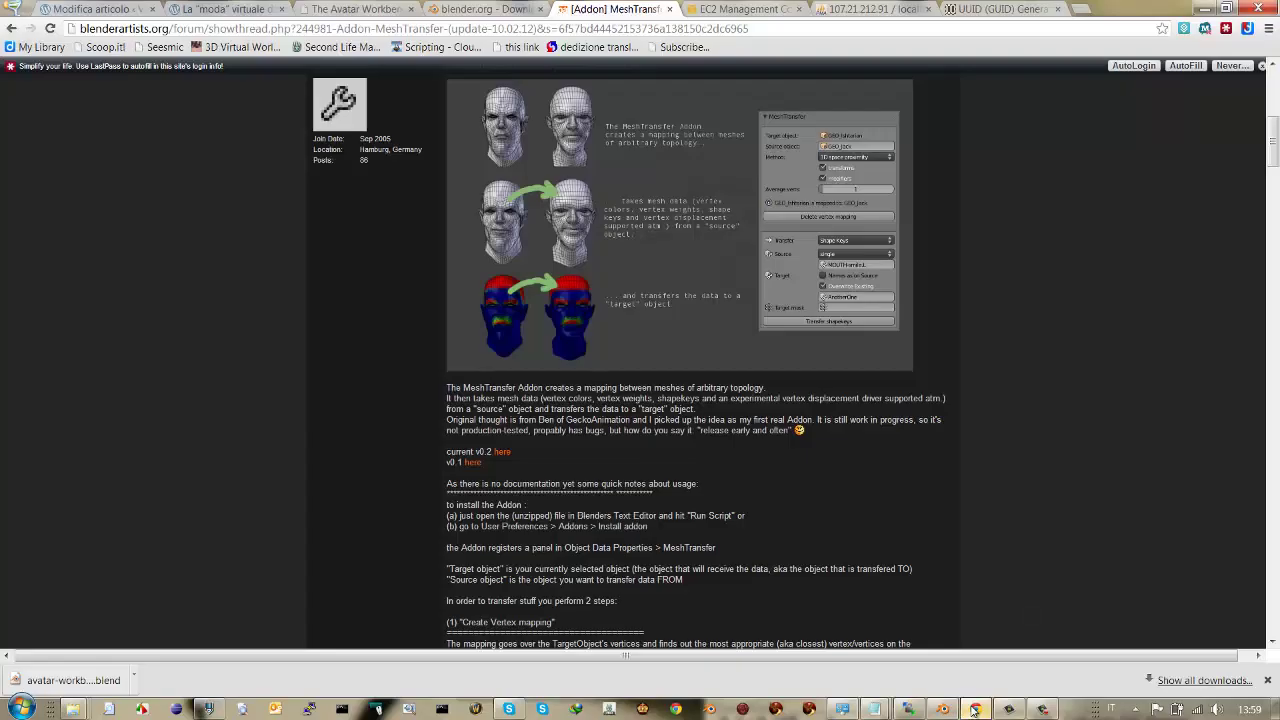
{"action": "scroll", "coordinate": [720, 475], "scroll_direction": "up", "scroll_amount": 2}
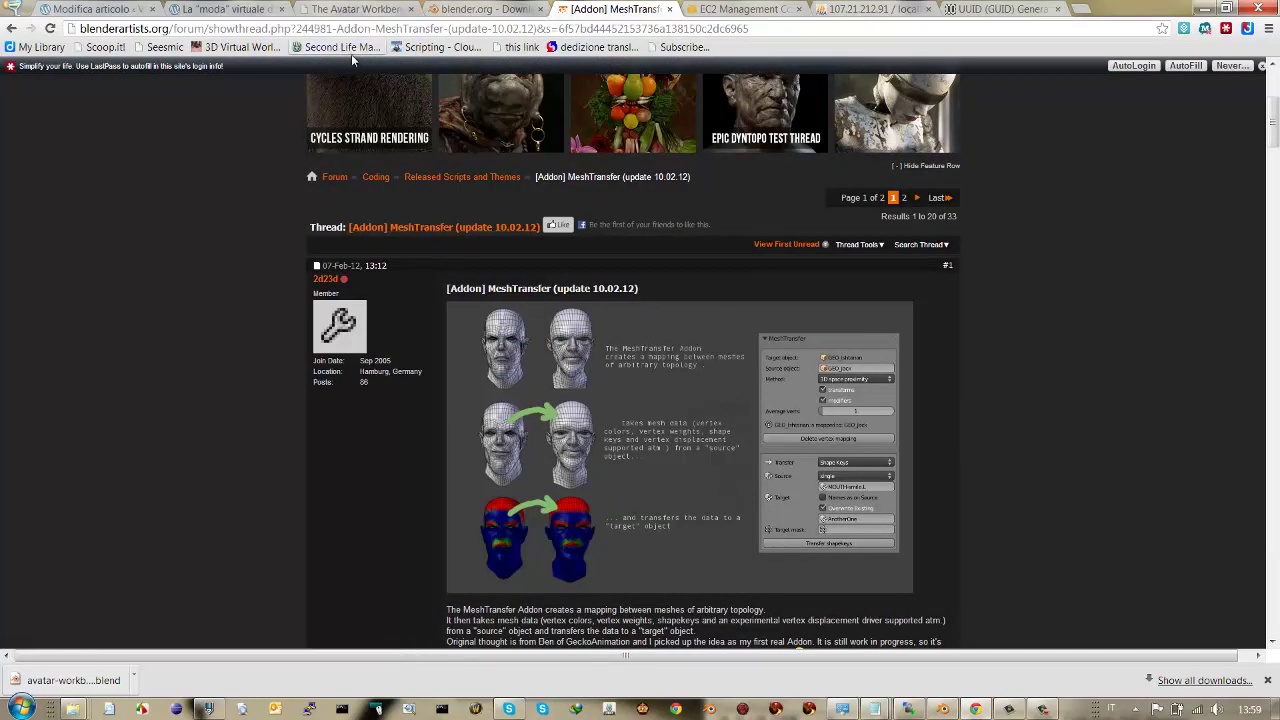
{"action": "left_click_drag", "start_coordinate": [771, 31], "coordinate": [33, 48]}
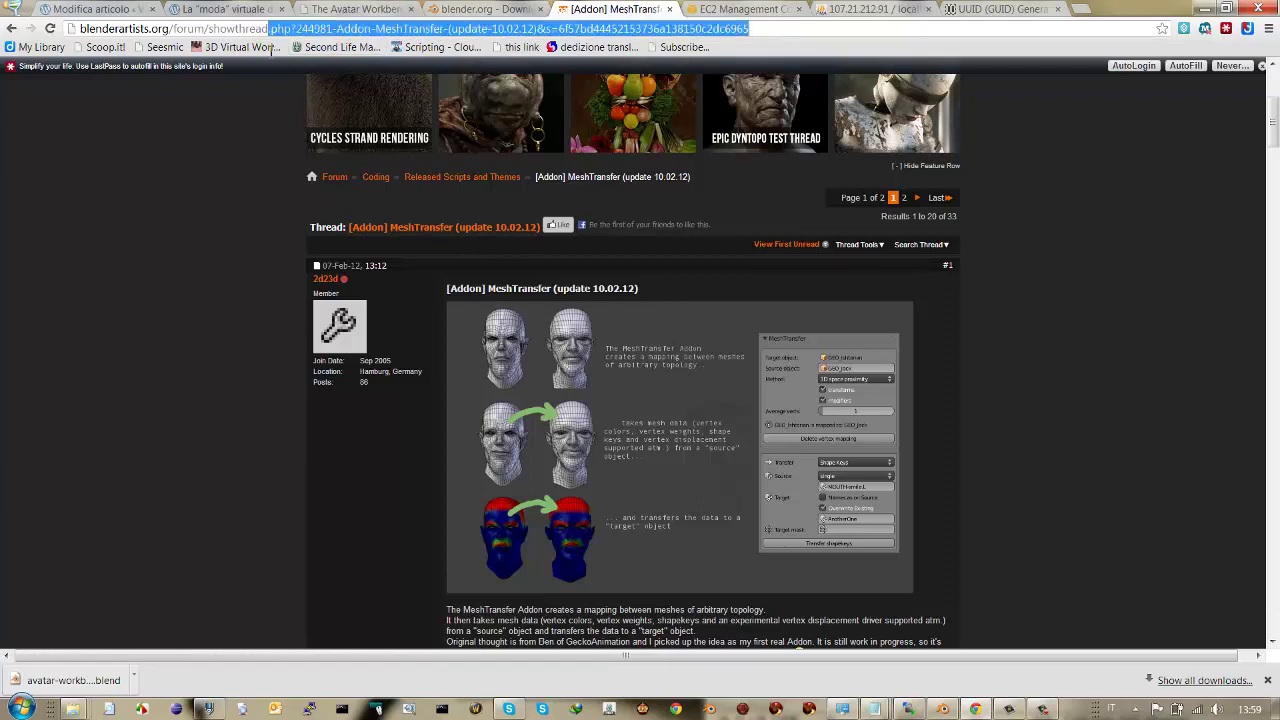
{"action": "type", "text": "b"}
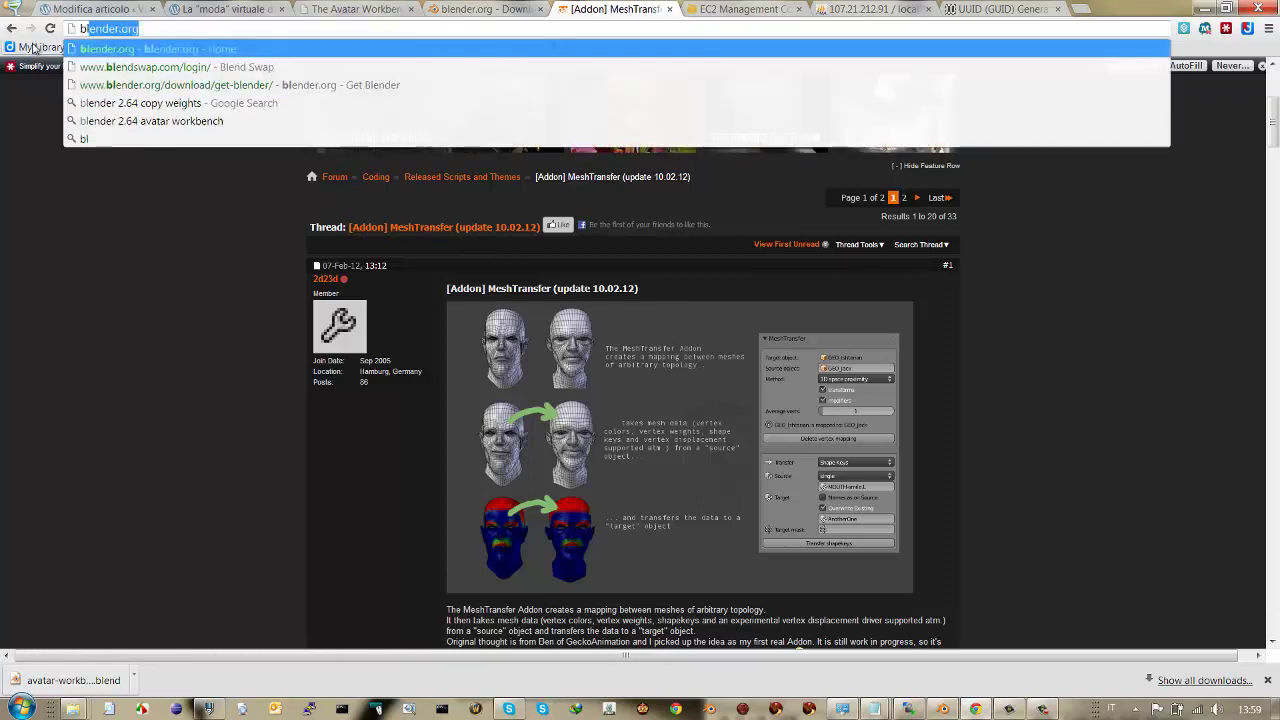
{"action": "type", "text": "lender mesh tra"}
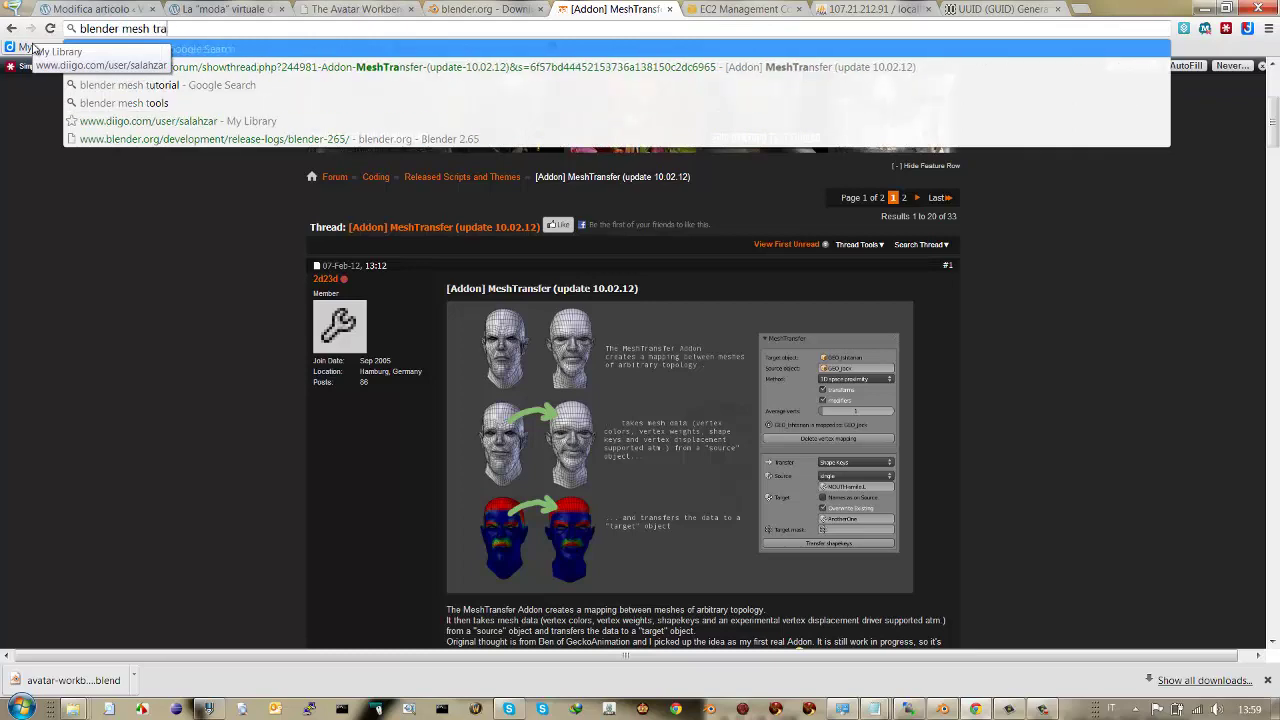
{"action": "type", "text": "nsfer"}
{"action": "key", "text": "Return"}
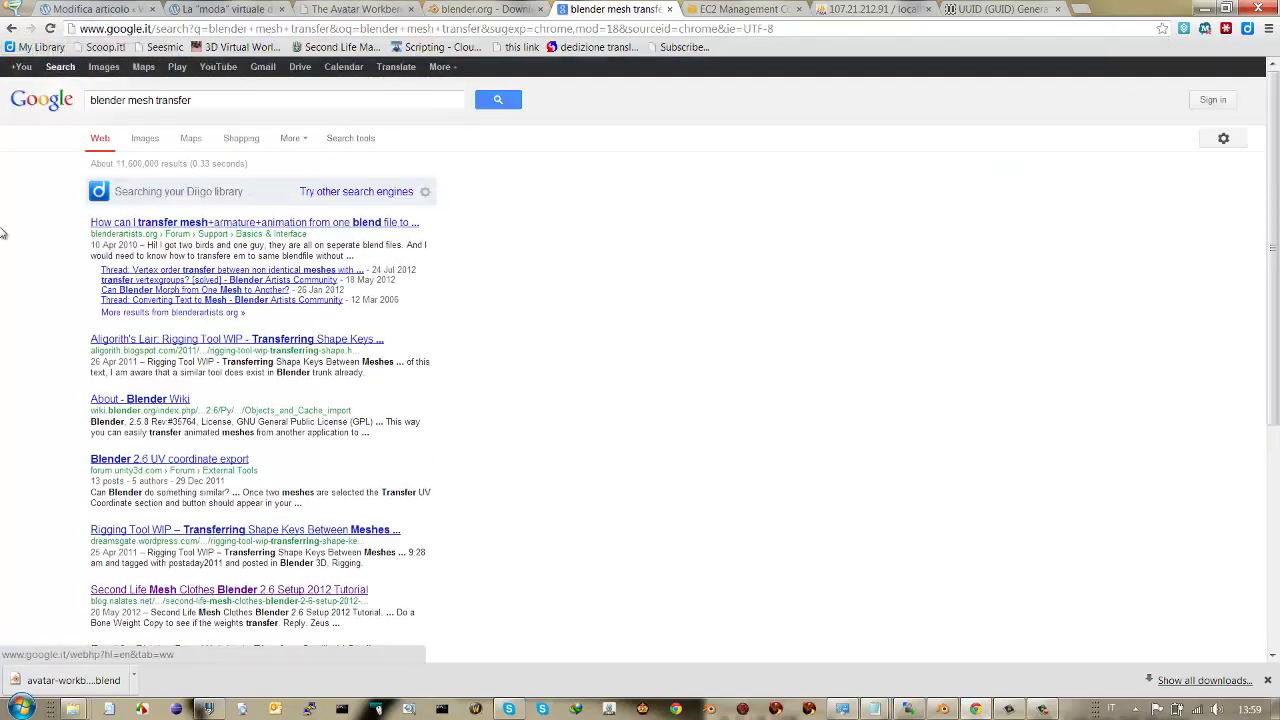
{"action": "left_click", "coordinate": [228, 338]}
{"action": "scroll", "coordinate": [313, 113], "scroll_direction": "down", "scroll_amount": 3}
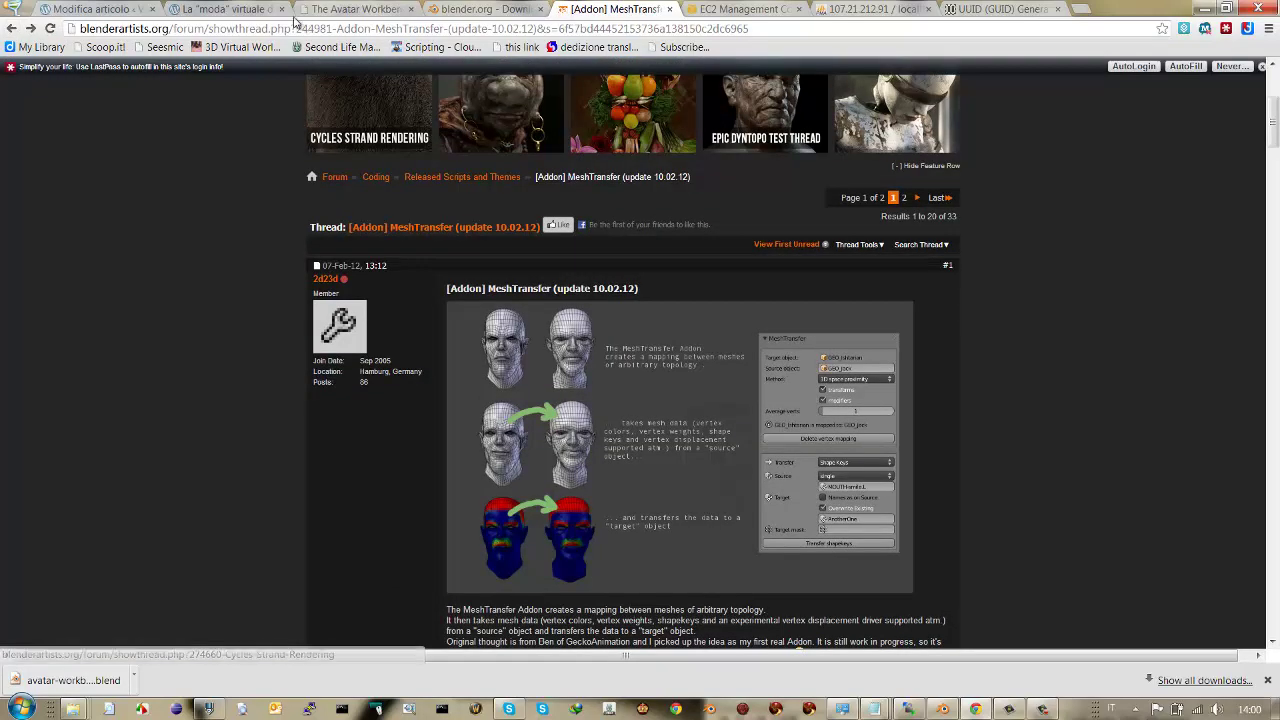
{"action": "left_click", "coordinate": [251, 29]}
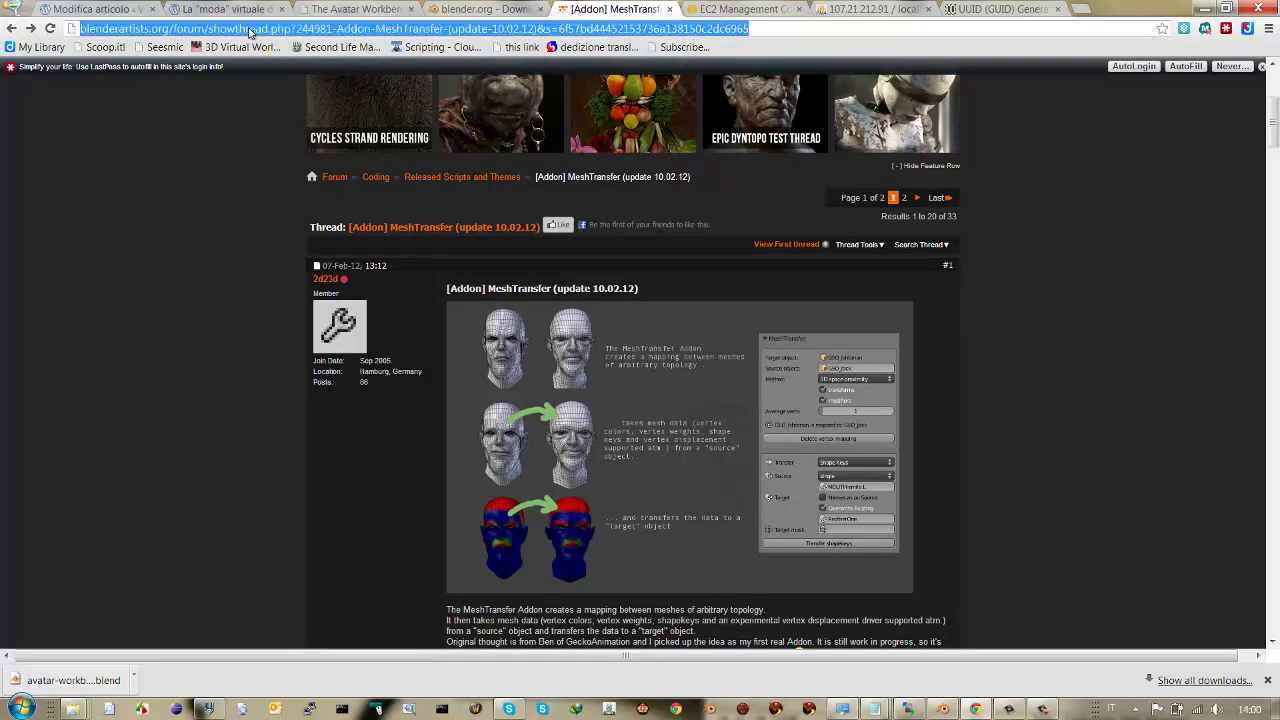
{"action": "scroll", "coordinate": [567, 375], "scroll_direction": "down", "scroll_amount": 1}
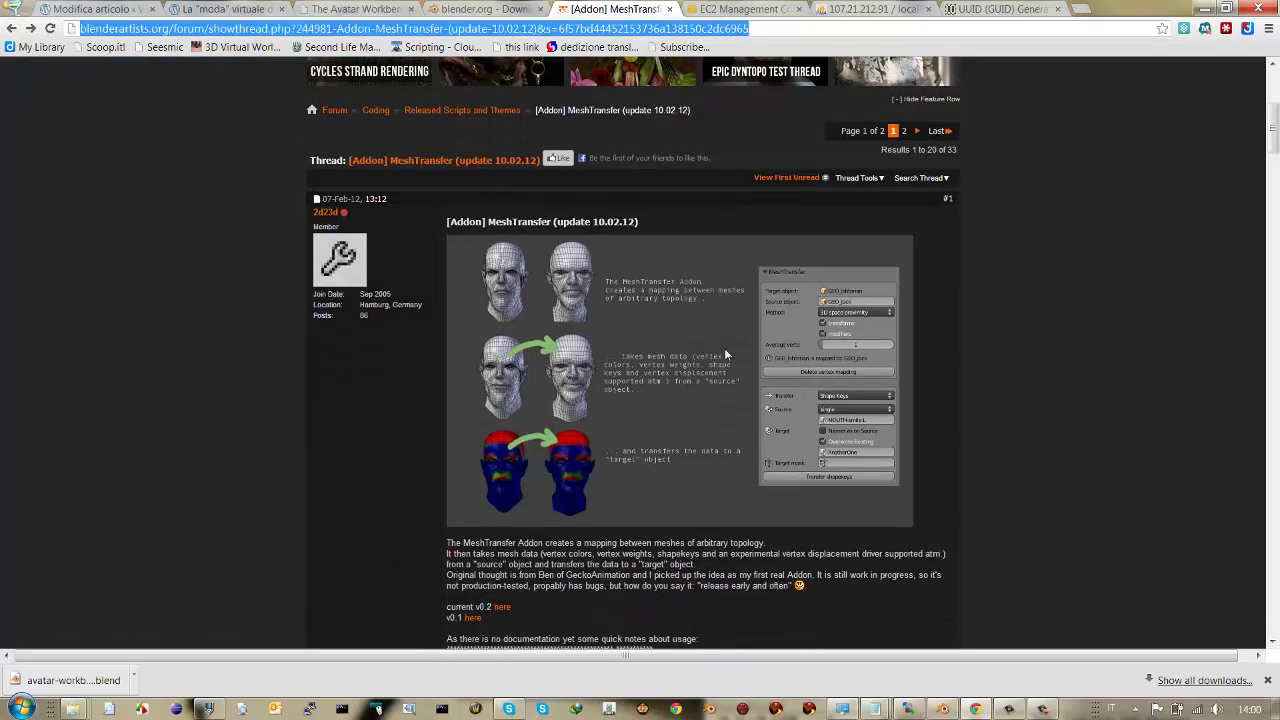
{"action": "scroll", "coordinate": [664, 346], "scroll_direction": "down", "scroll_amount": 2}
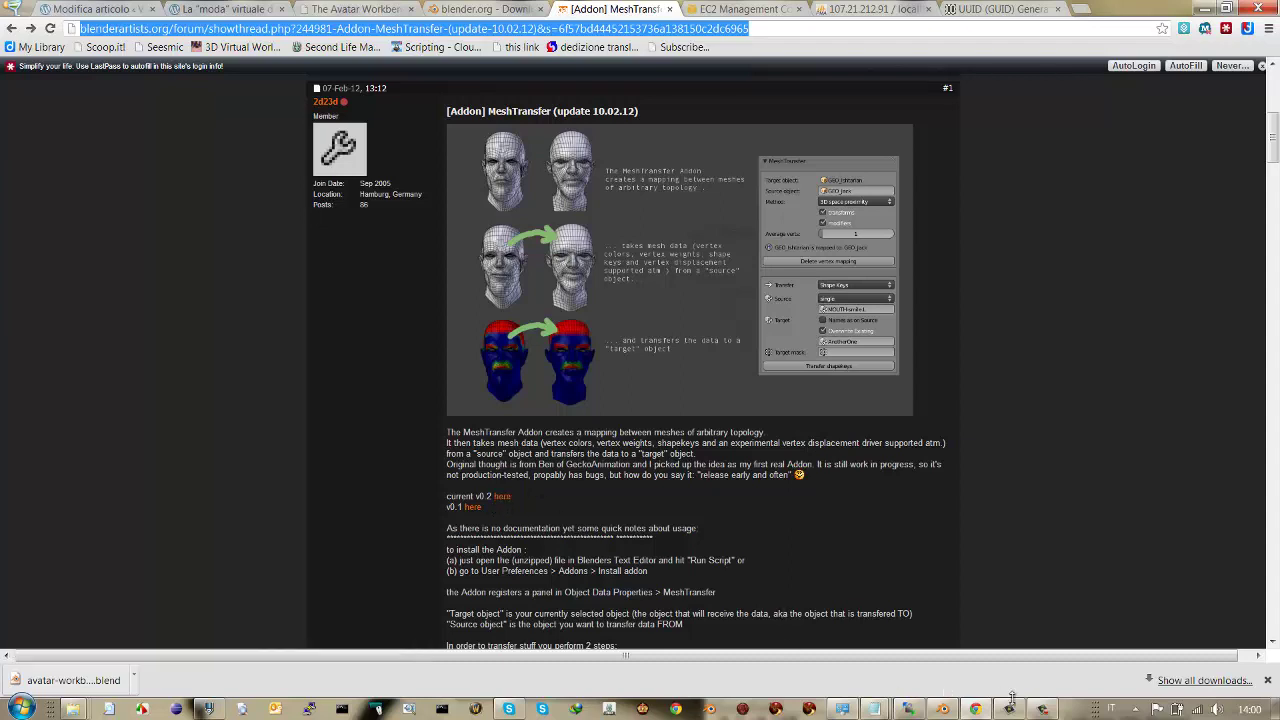
{"action": "left_click", "coordinate": [932, 709]}
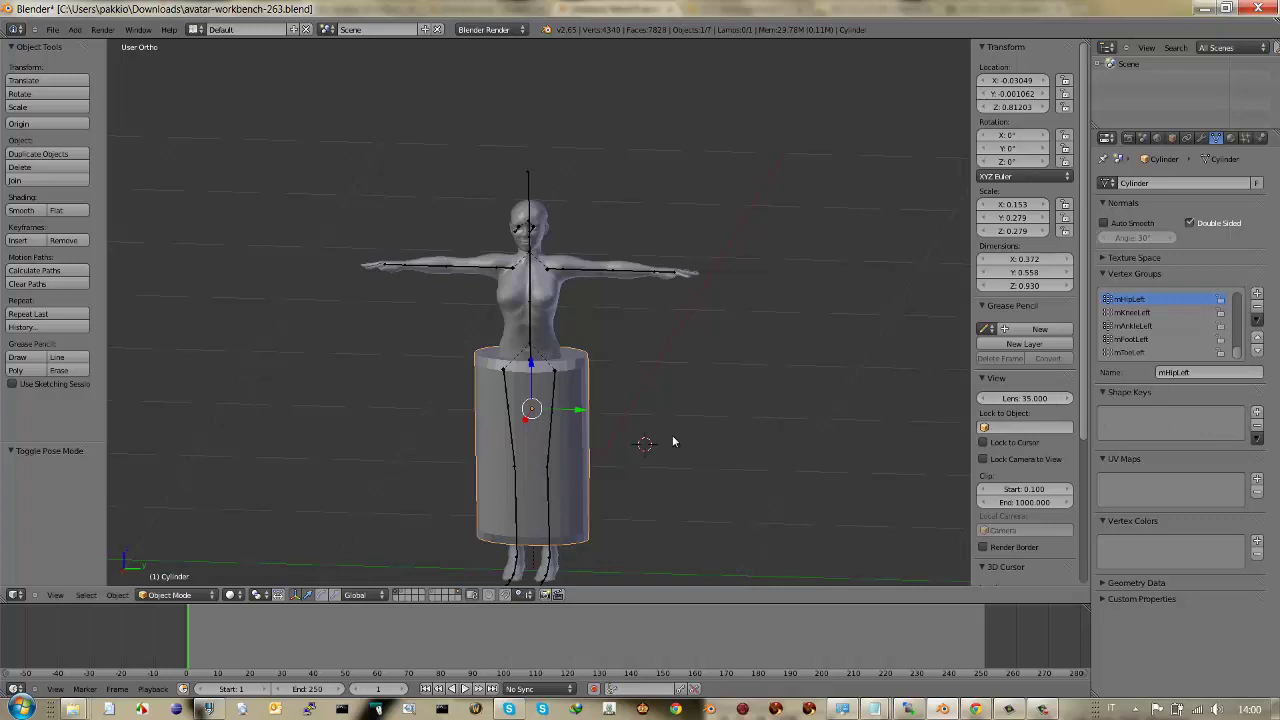
- Enable the Mesh: LichtwerkMeshTransfer addon in User Preferences, then return the cylinder to Object Mode
{"action": "key", "text": "Tab"}
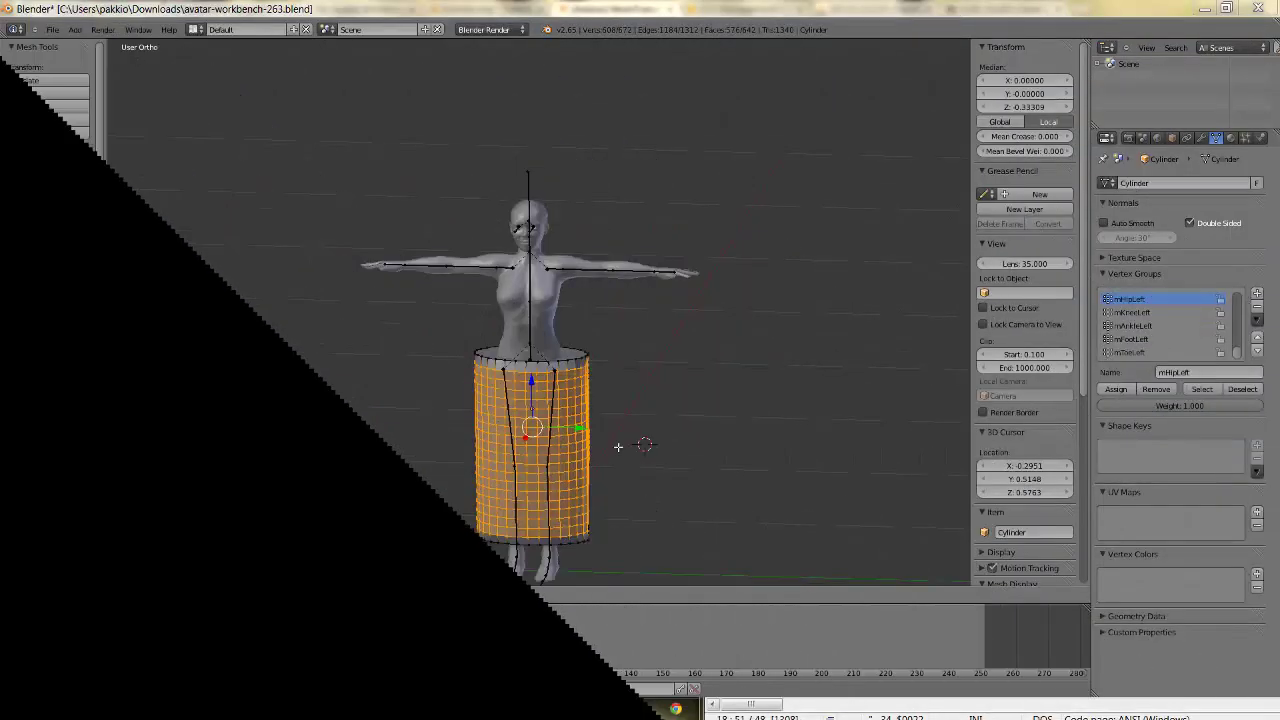
{"action": "left_click", "coordinate": [52, 29]}
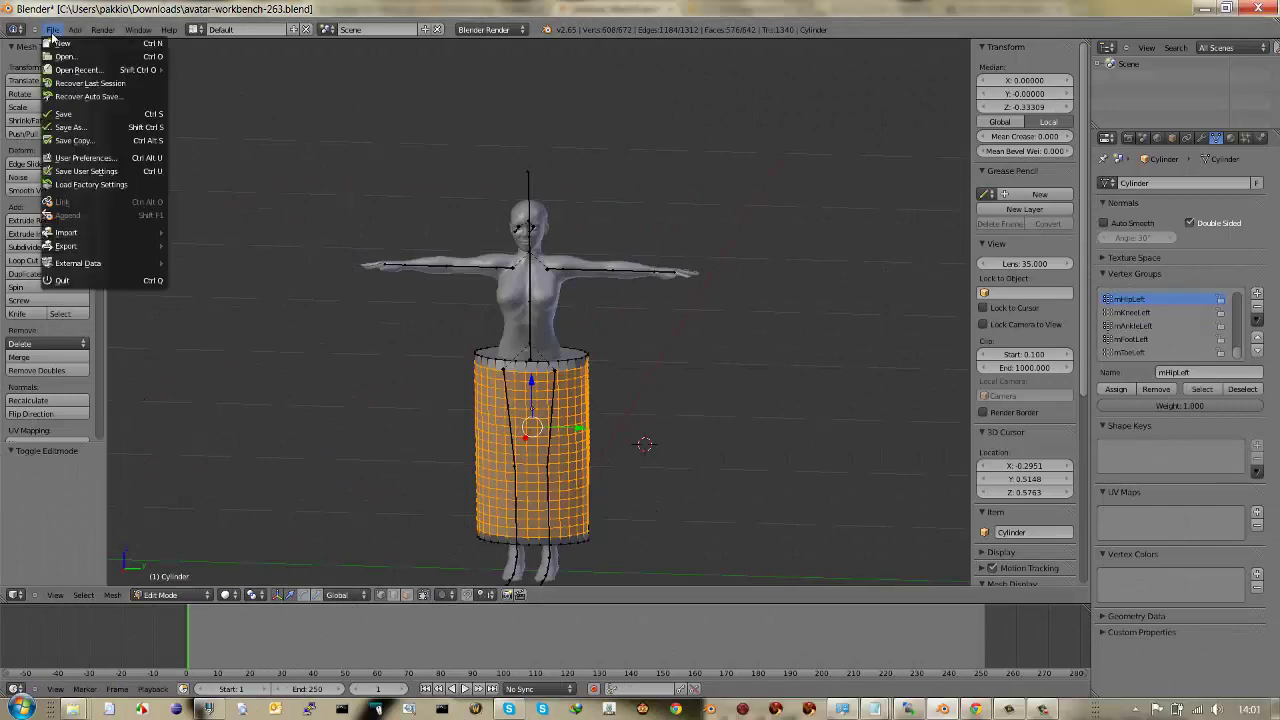
{"action": "left_click", "coordinate": [101, 163]}
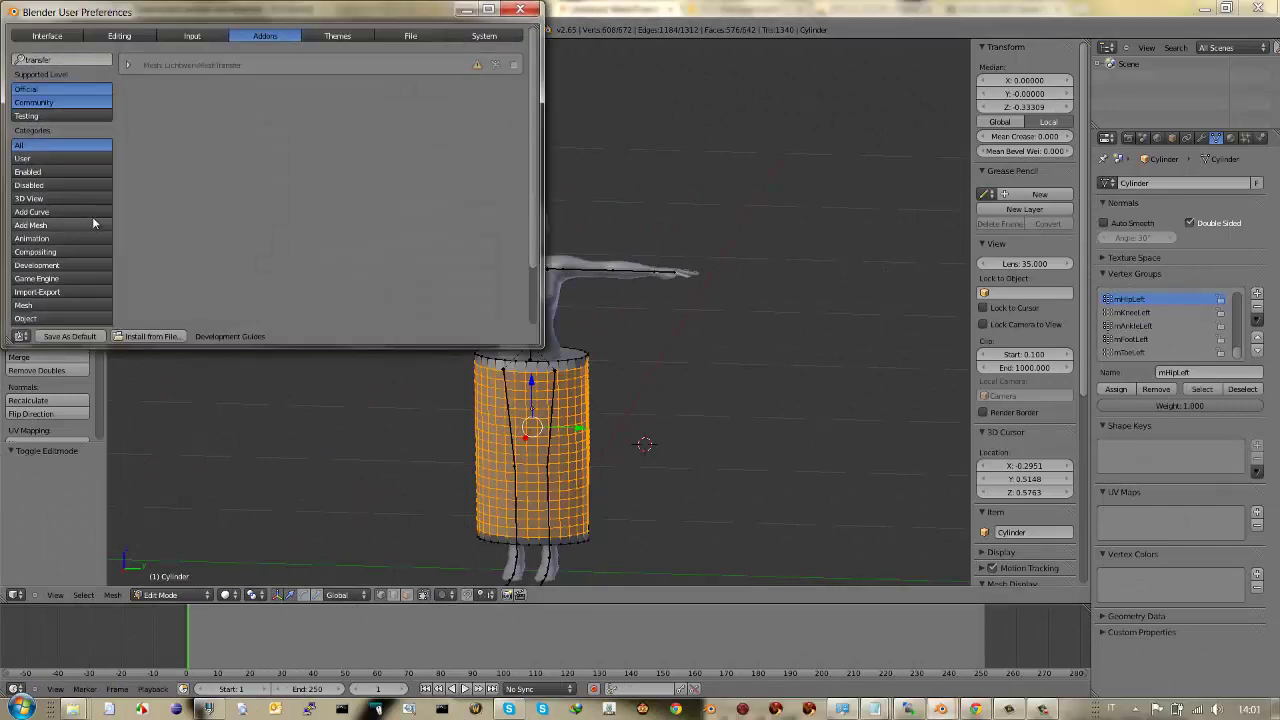
{"action": "left_click", "coordinate": [148, 336]}
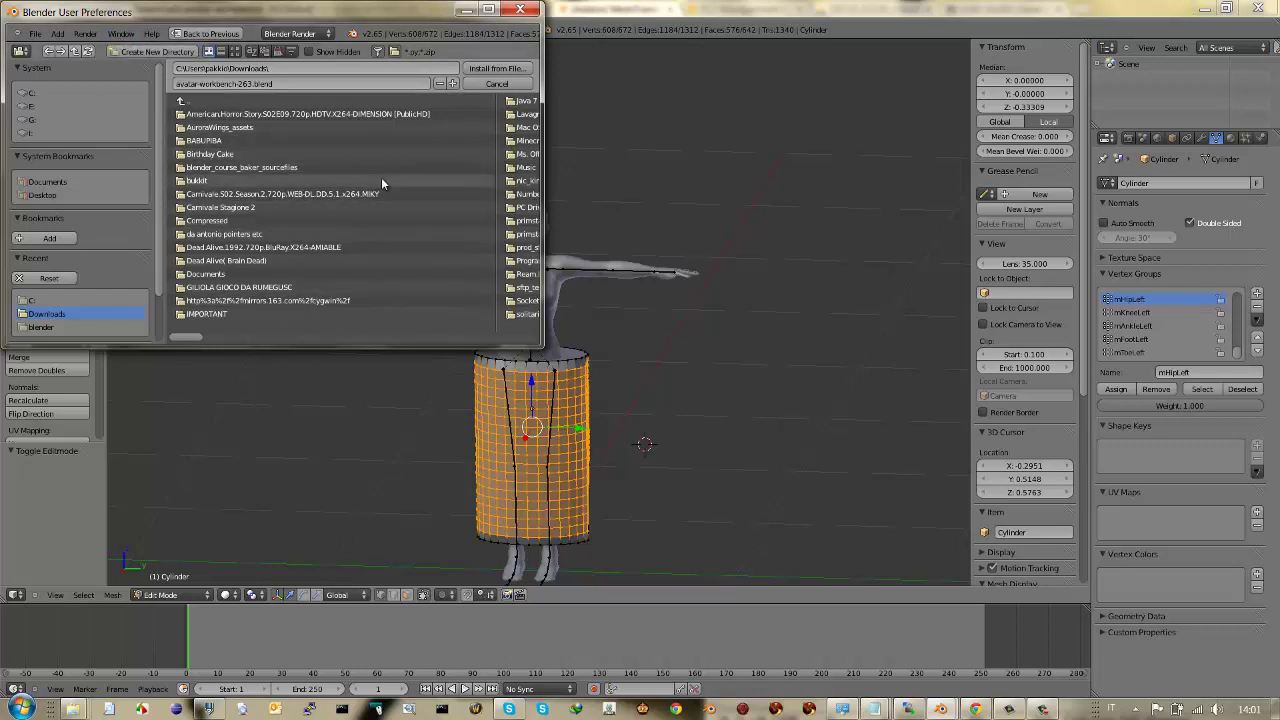
{"action": "key", "text": "Escape"}
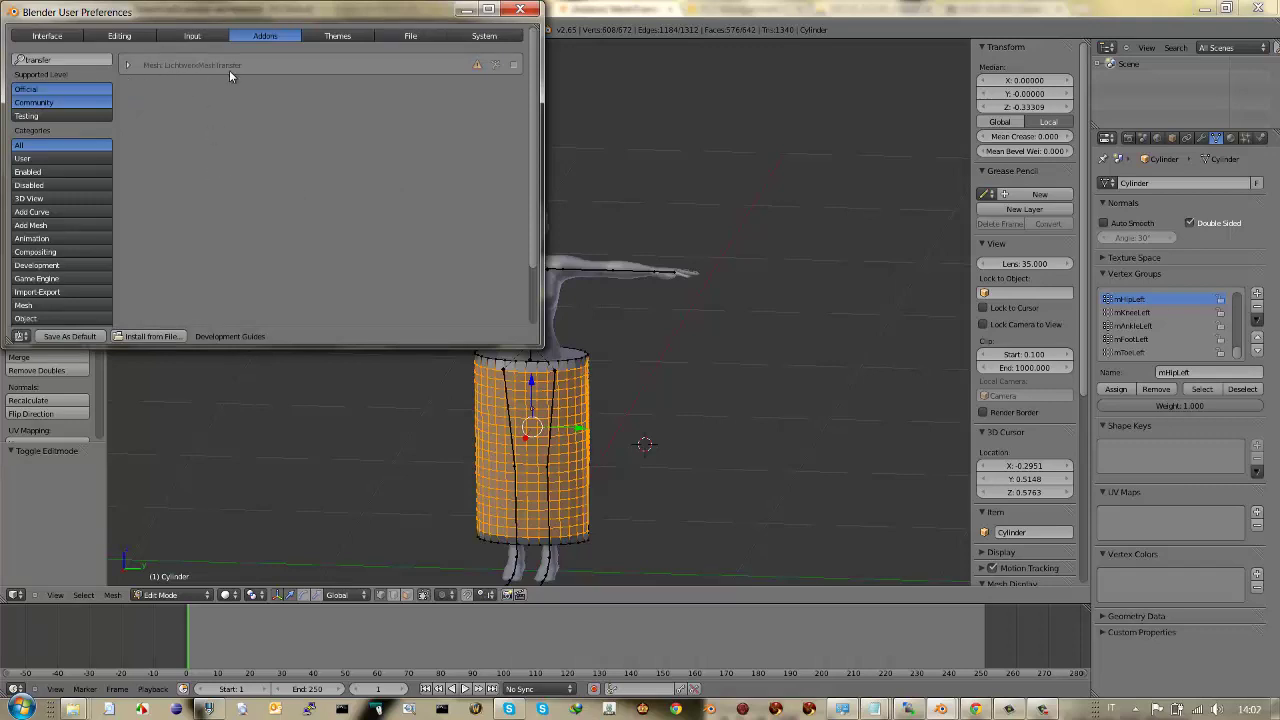
{"action": "left_click", "coordinate": [514, 66]}
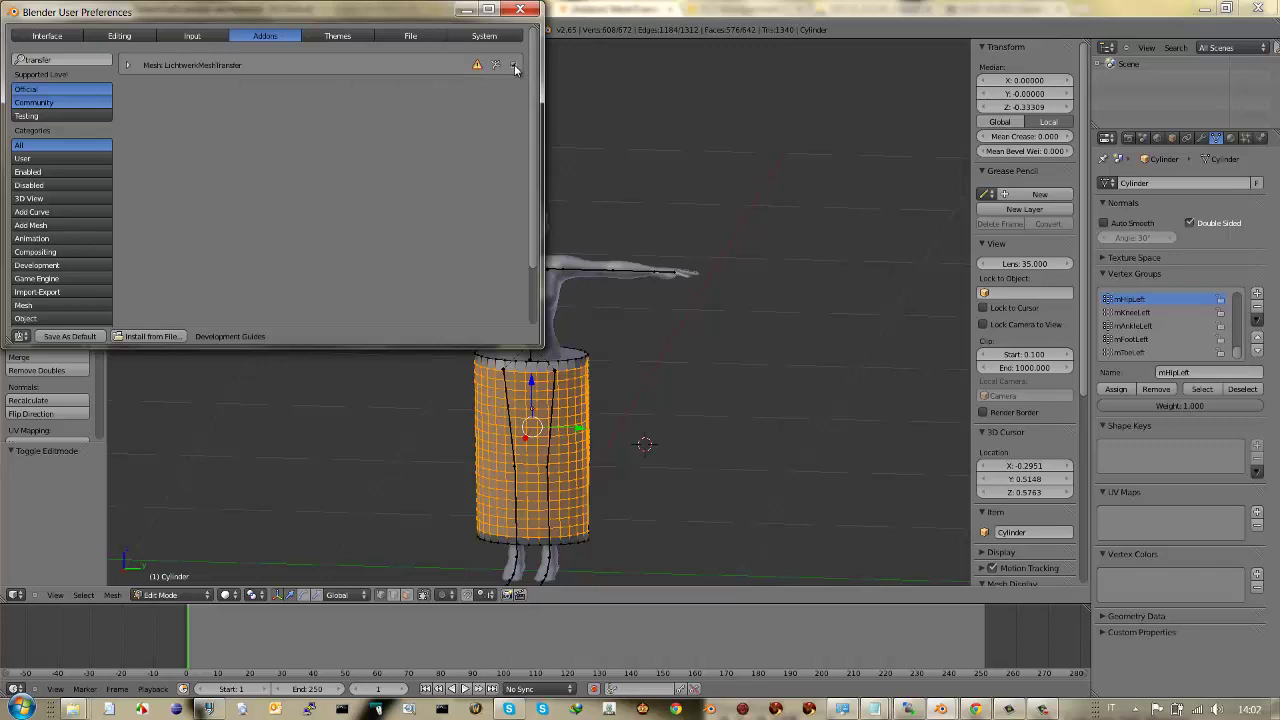
{"action": "left_click", "coordinate": [535, 12]}
{"action": "key", "text": "Tab"}
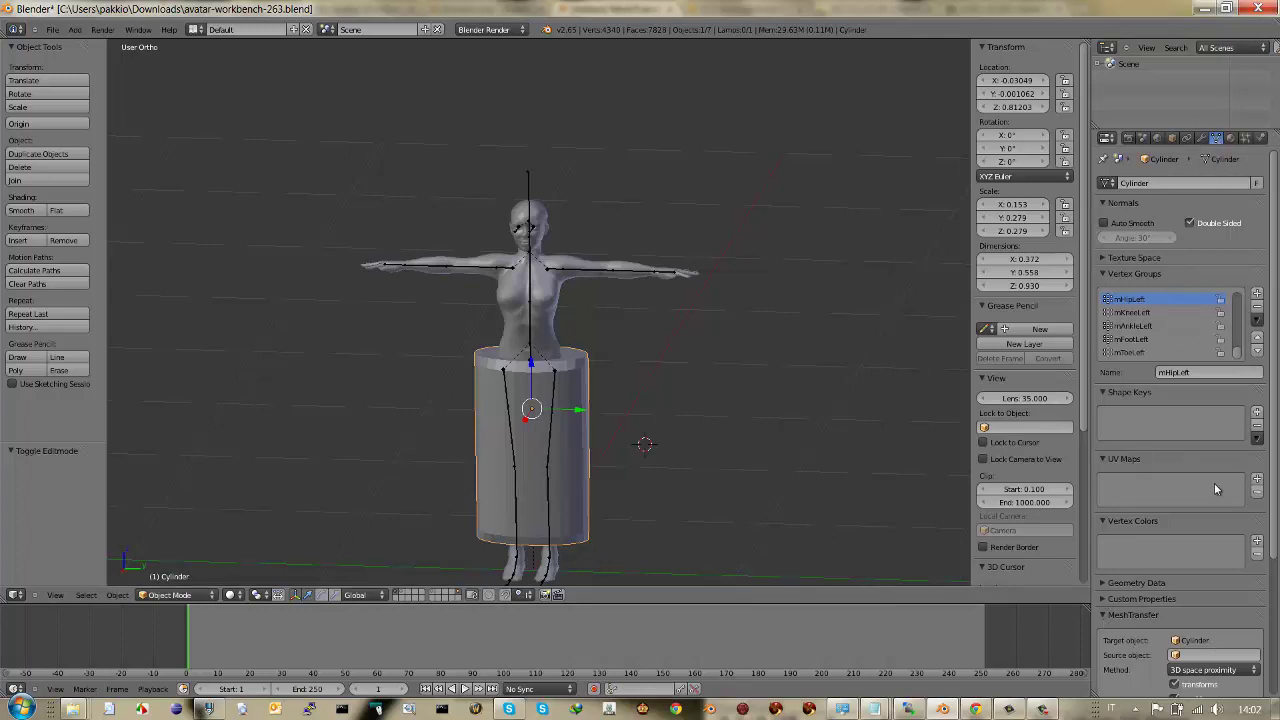
{"action": "scroll", "coordinate": [1230, 560], "scroll_direction": "down", "scroll_amount": 2}
{"action": "scroll", "coordinate": [1245, 620], "scroll_direction": "down", "scroll_amount": 3}
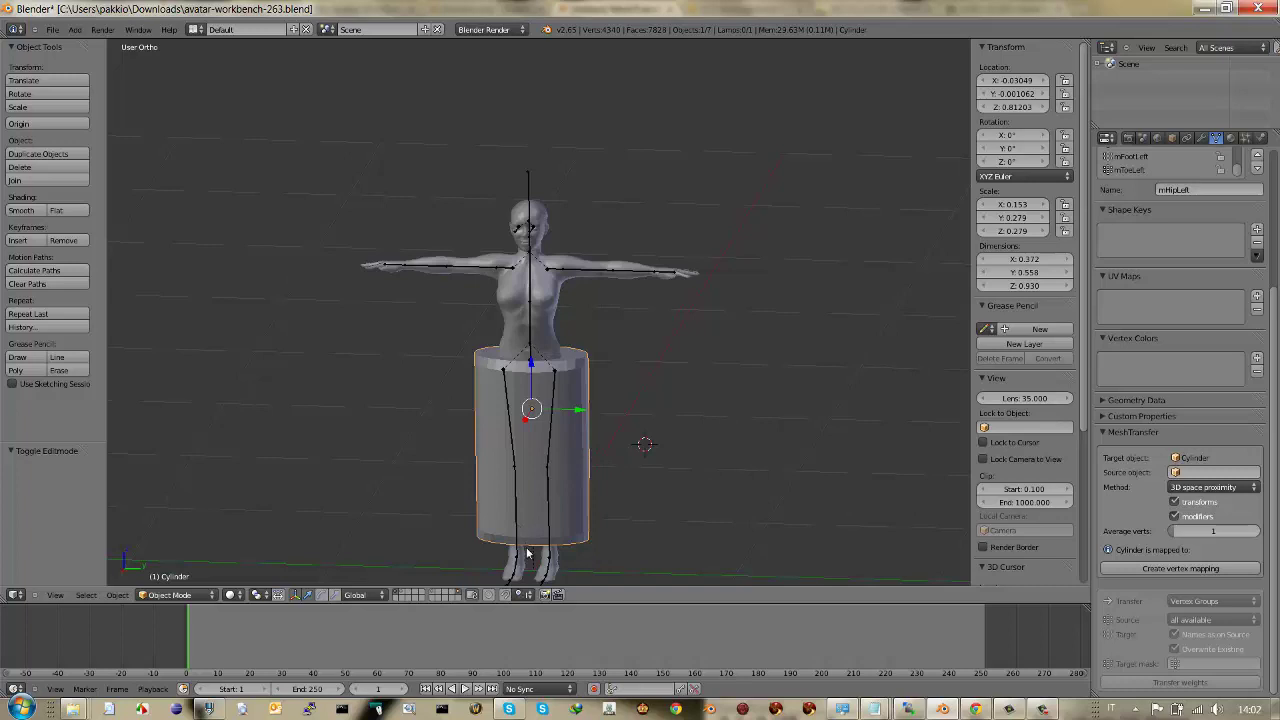
{"action": "right_click", "coordinate": [556, 565]}
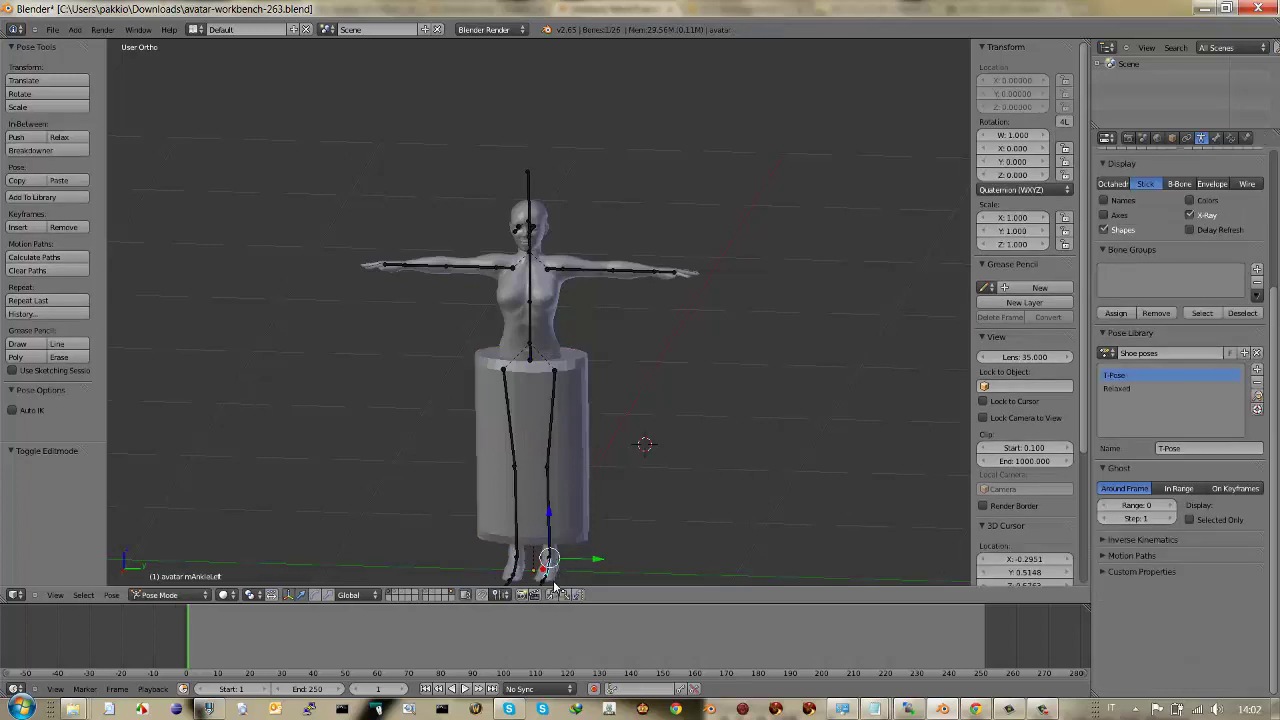
{"action": "right_click", "coordinate": [554, 580]}
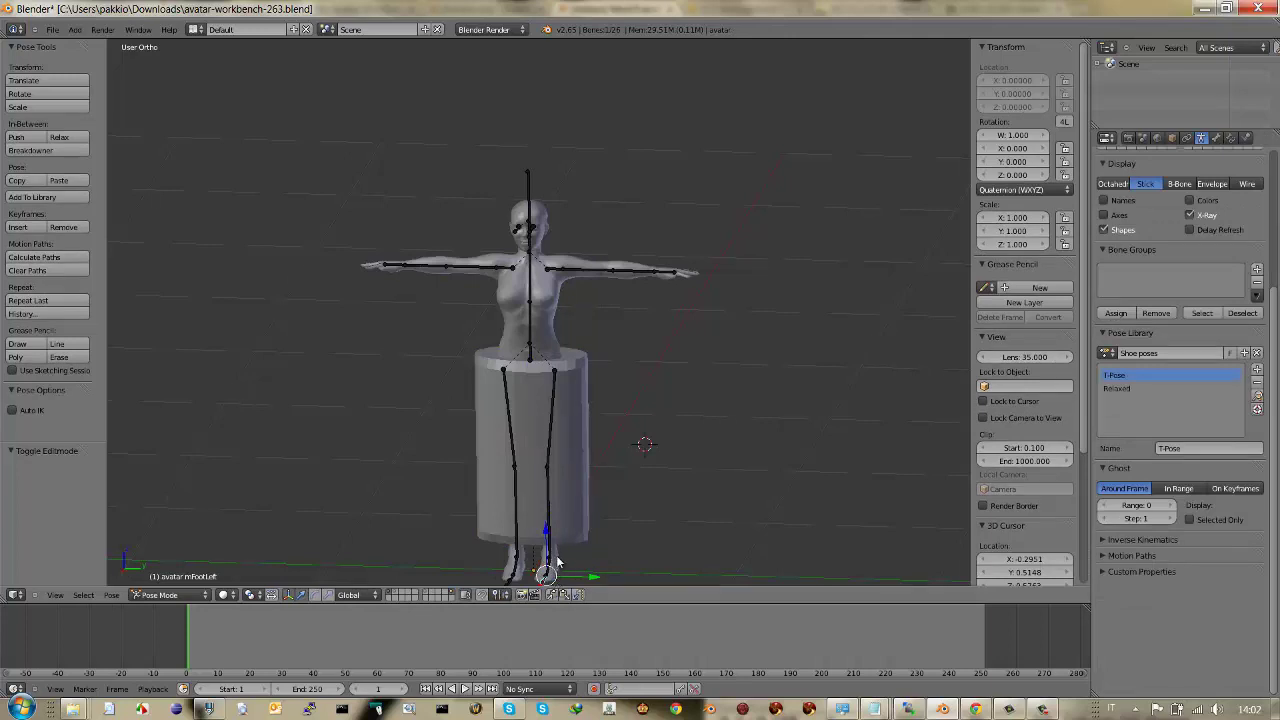
{"action": "right_click", "coordinate": [557, 562]}
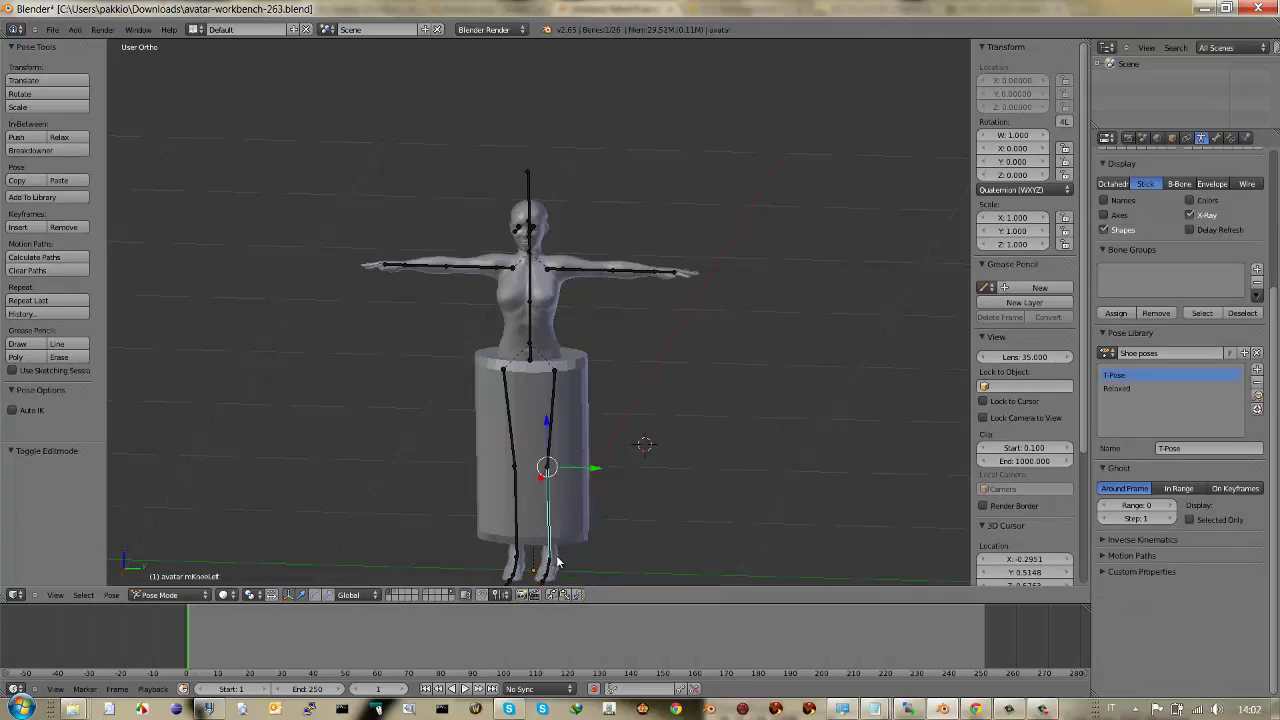
{"action": "right_click", "coordinate": [558, 360]}
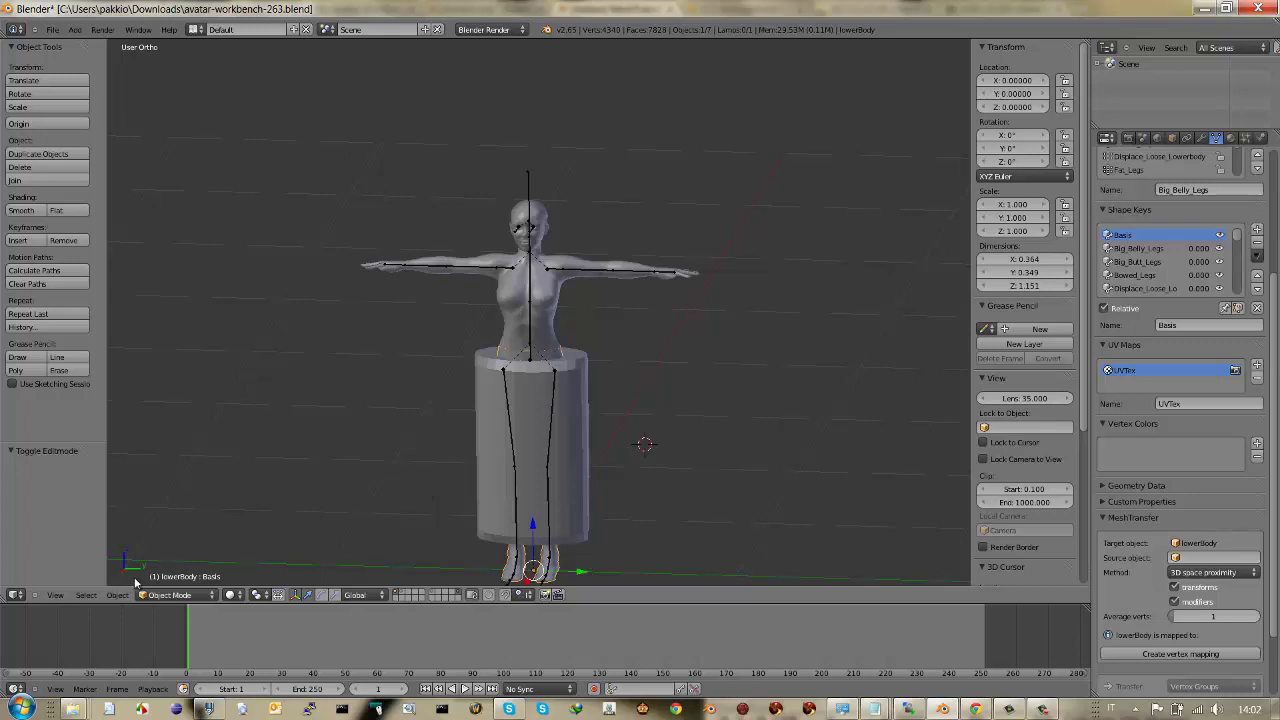
{"action": "right_click", "coordinate": [570, 452]}
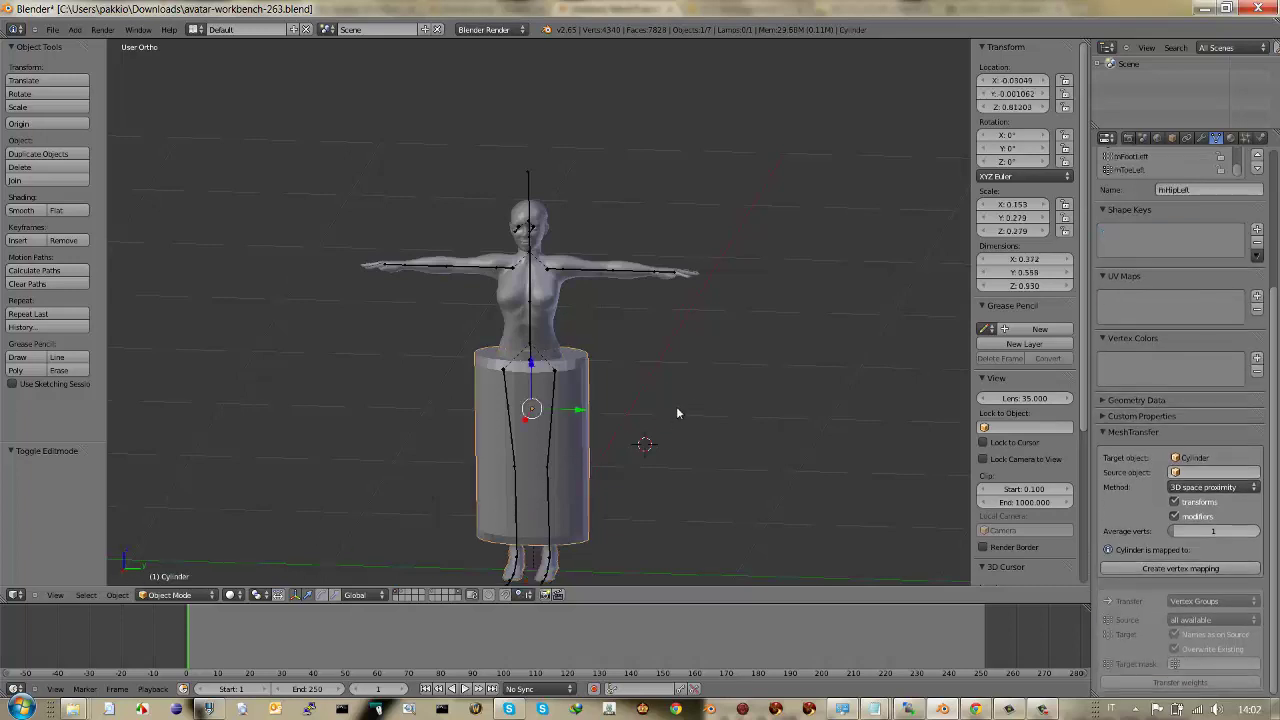
- Map the cylinder's vertices to lowerBody as source and transfer its vertex-group weights onto the skirt
{"action": "left_click", "coordinate": [1201, 472]}
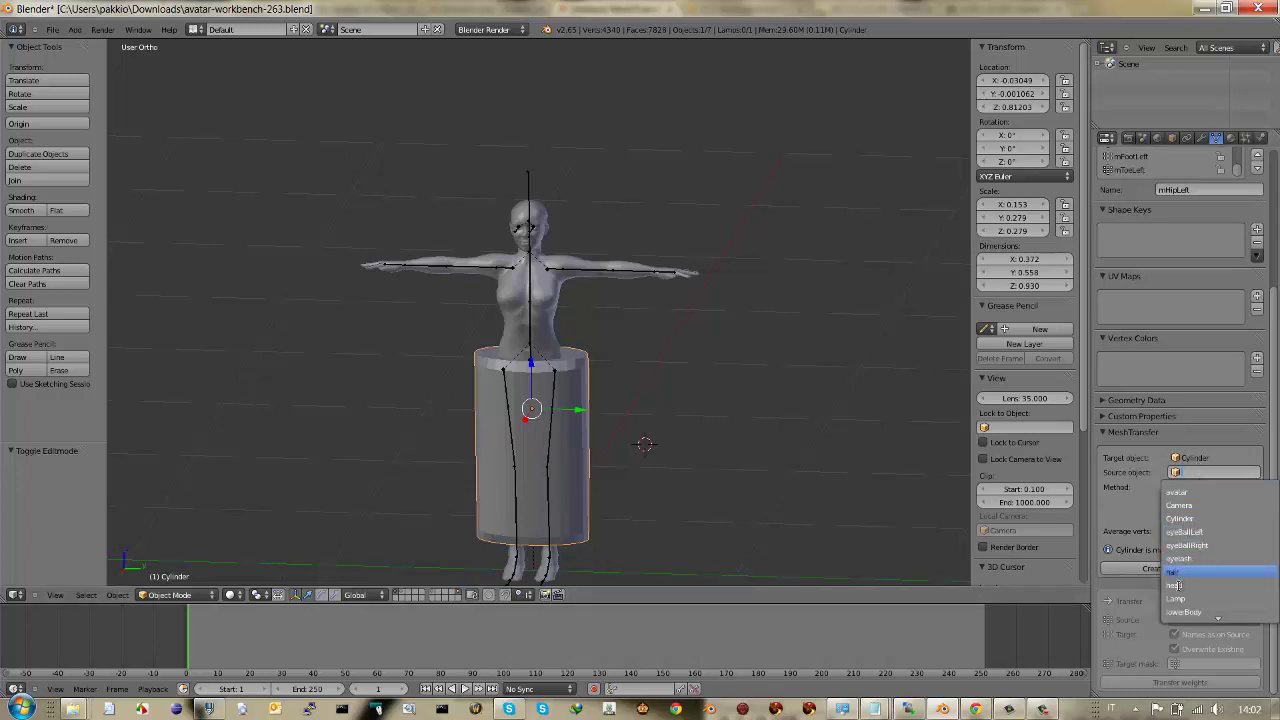
{"action": "left_click", "coordinate": [1184, 611]}
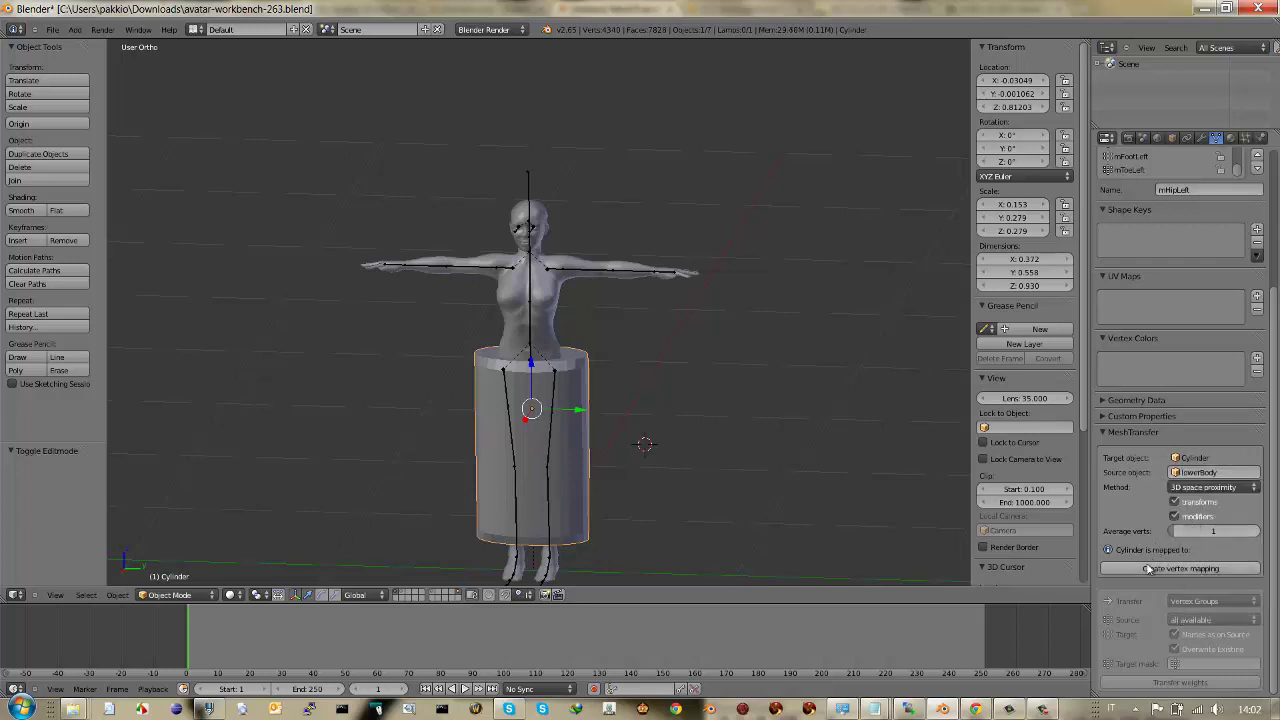
{"action": "left_click", "coordinate": [1160, 575]}
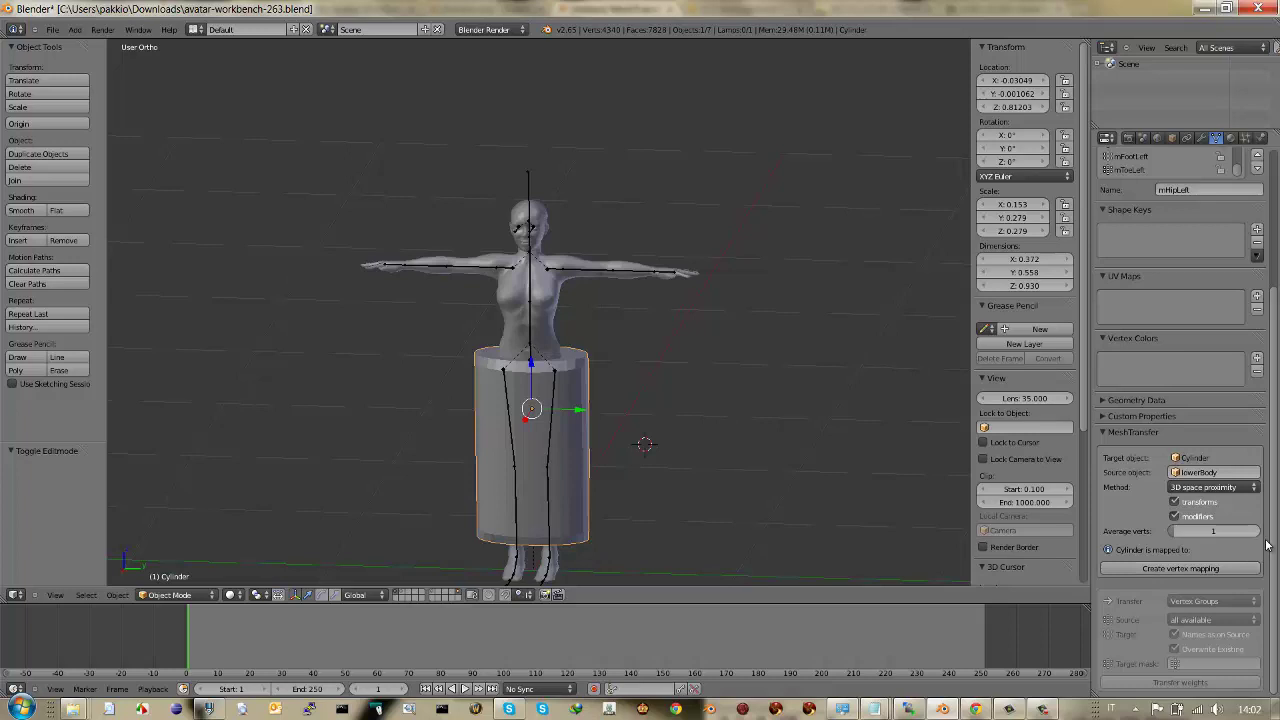
{"action": "left_click", "coordinate": [1178, 568]}
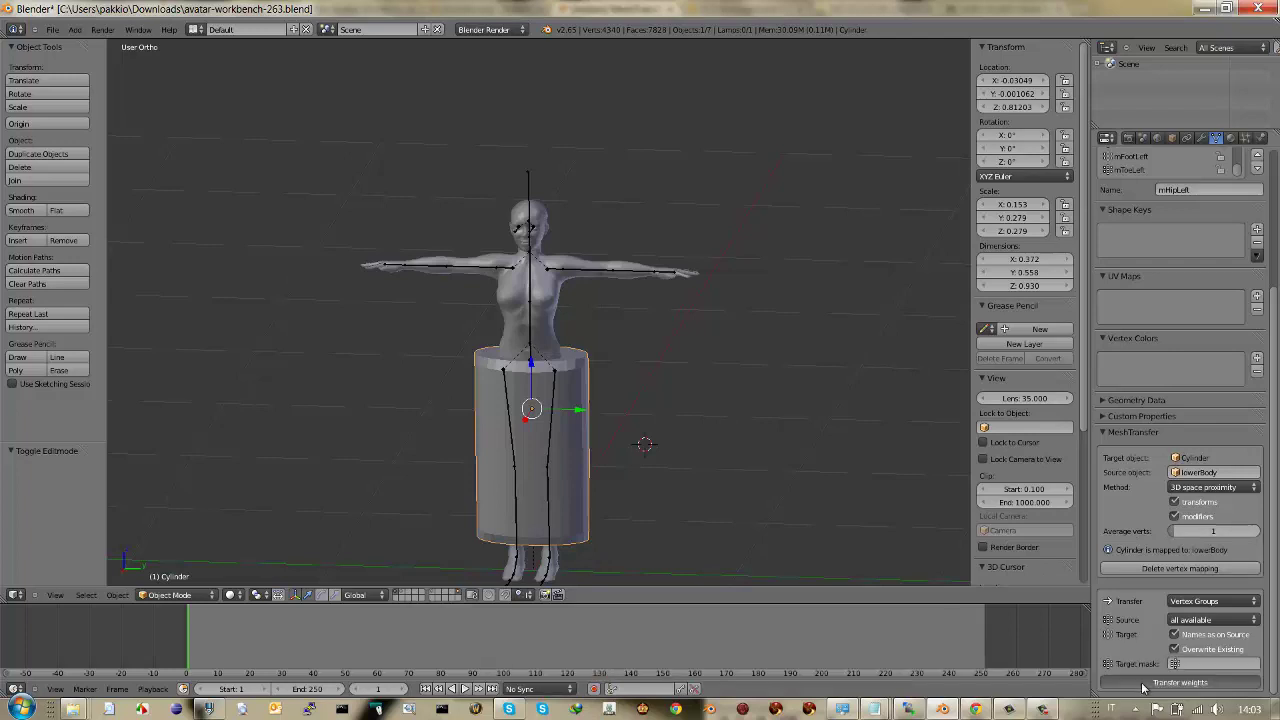
{"action": "left_click", "coordinate": [1143, 684]}
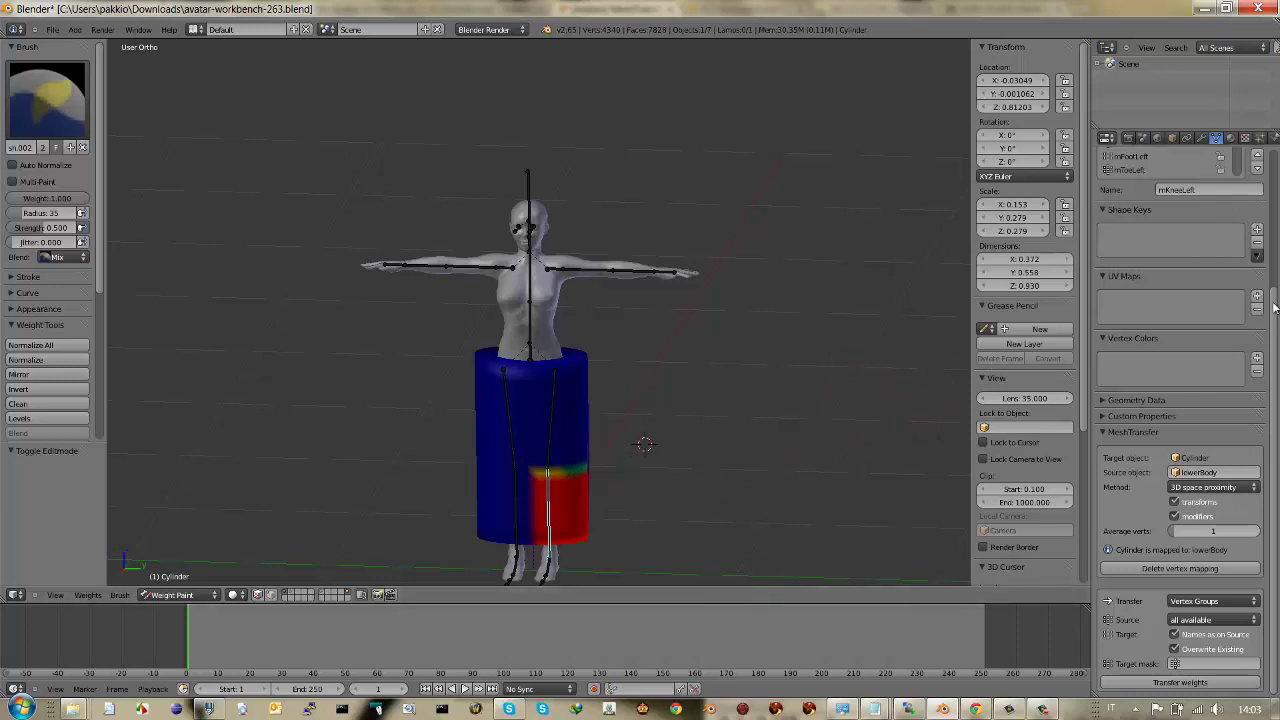
- Inspect the mAnkleLeft, mHipLeft and Big_Butt_Legs weights on the skirt while orbiting the view
{"action": "left_click_drag", "start_coordinate": [1275, 307], "coordinate": [1210, 229]}
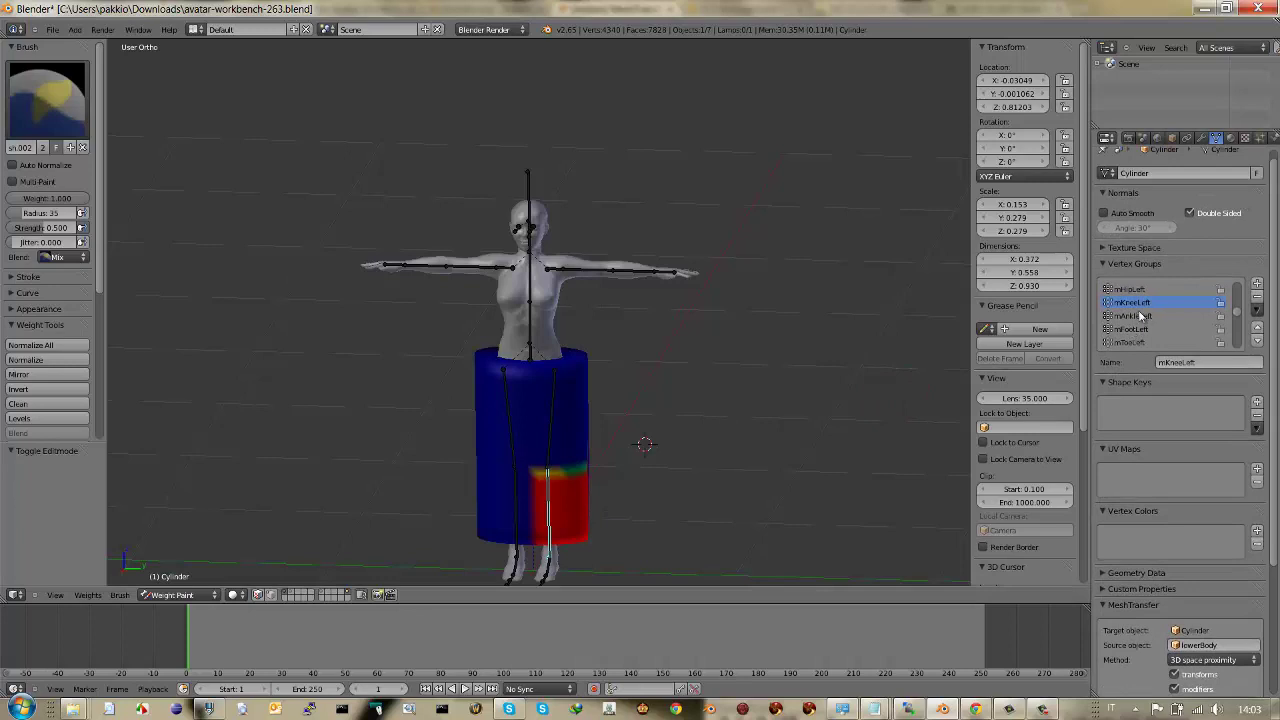
{"action": "left_click", "coordinate": [1141, 316]}
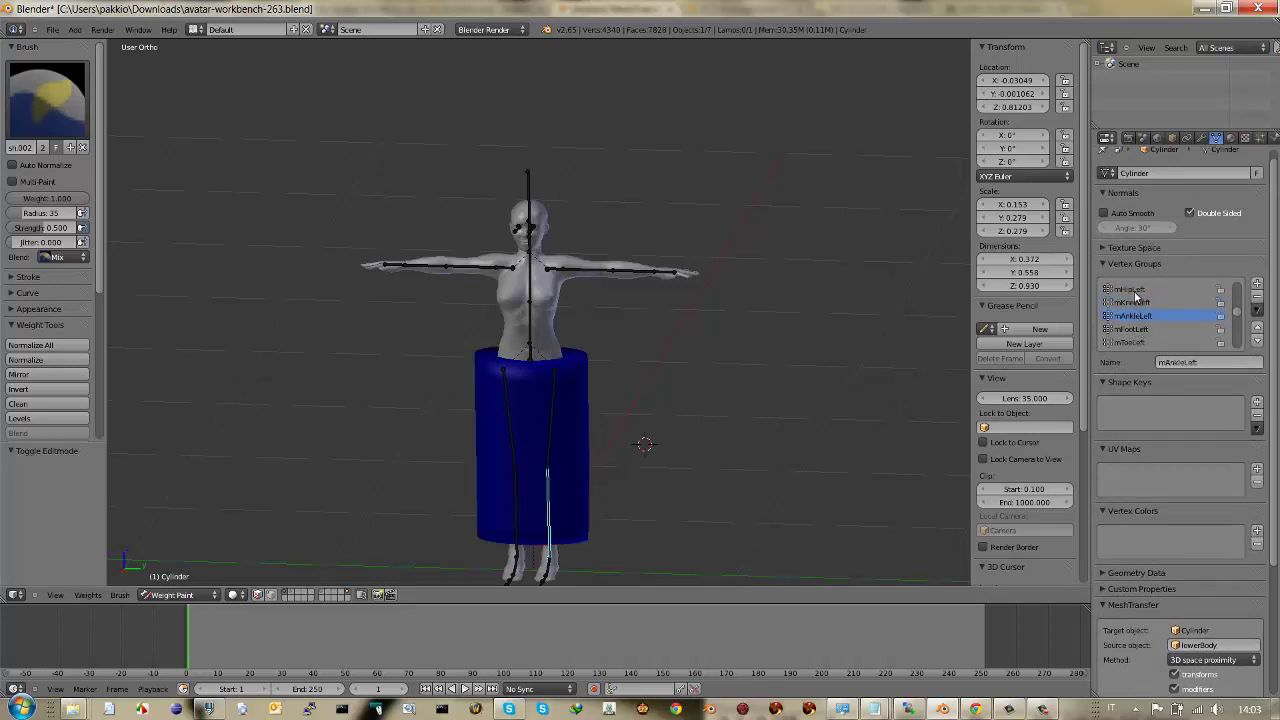
{"action": "left_click", "coordinate": [1135, 290]}
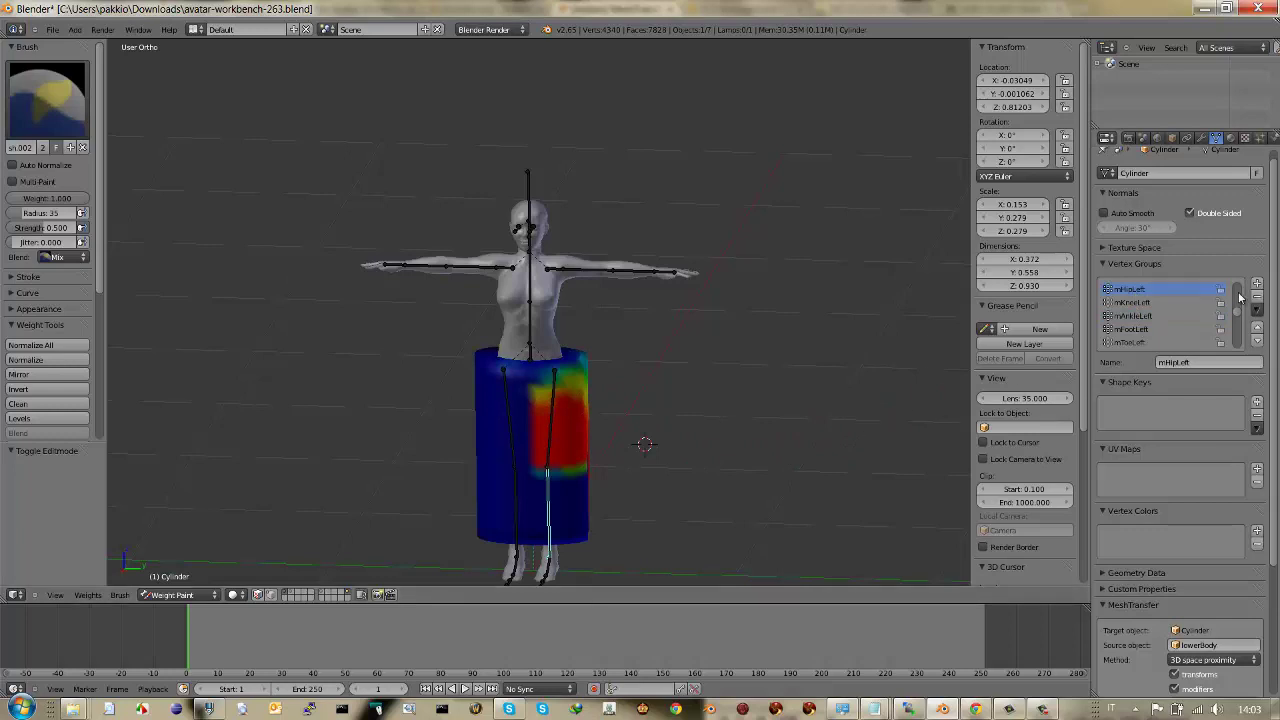
{"action": "scroll", "coordinate": [1237, 313], "scroll_direction": "up", "scroll_amount": 2}
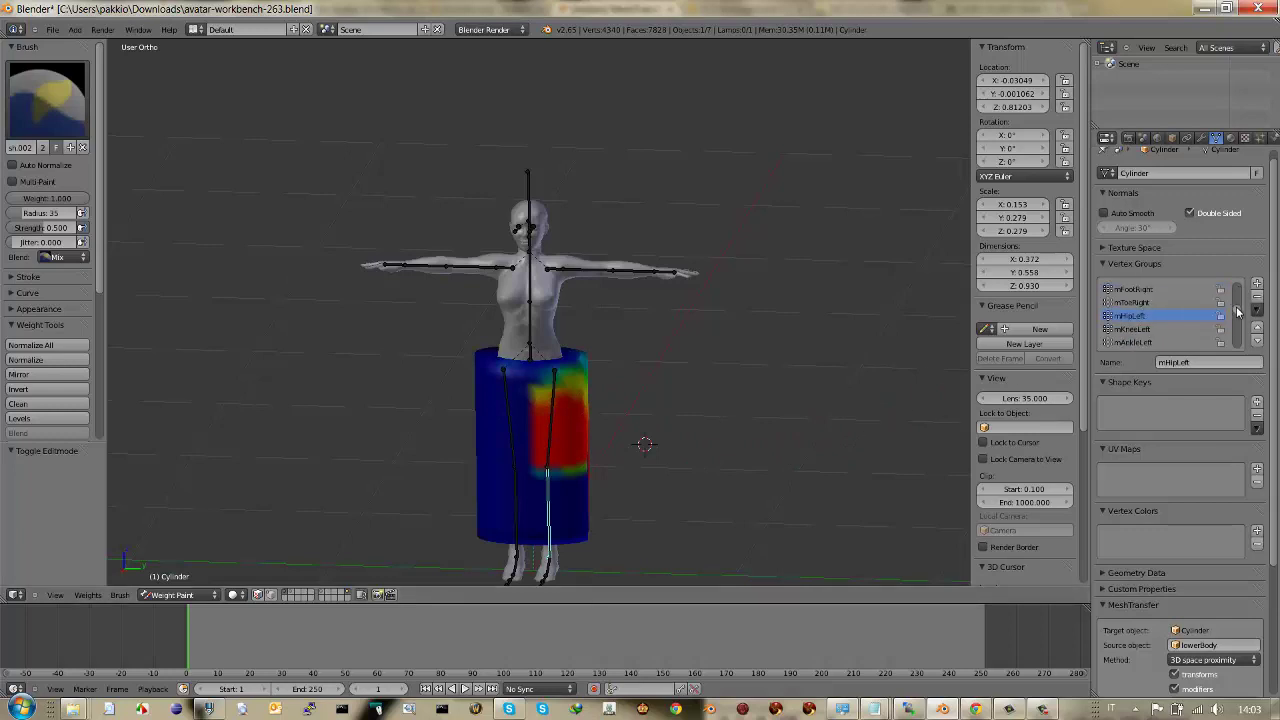
{"action": "left_click", "coordinate": [1133, 342]}
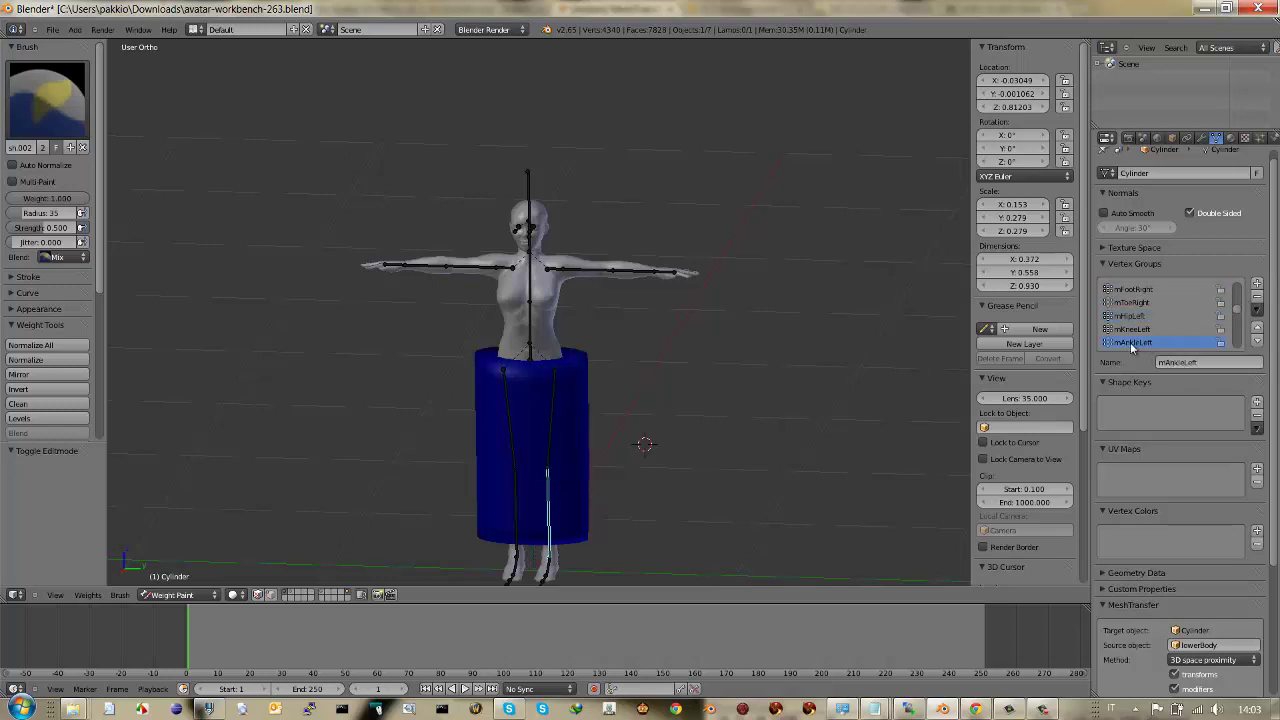
{"action": "scroll", "coordinate": [1132, 346], "scroll_direction": "down", "scroll_amount": 5}
{"action": "left_click", "coordinate": [1135, 316]}
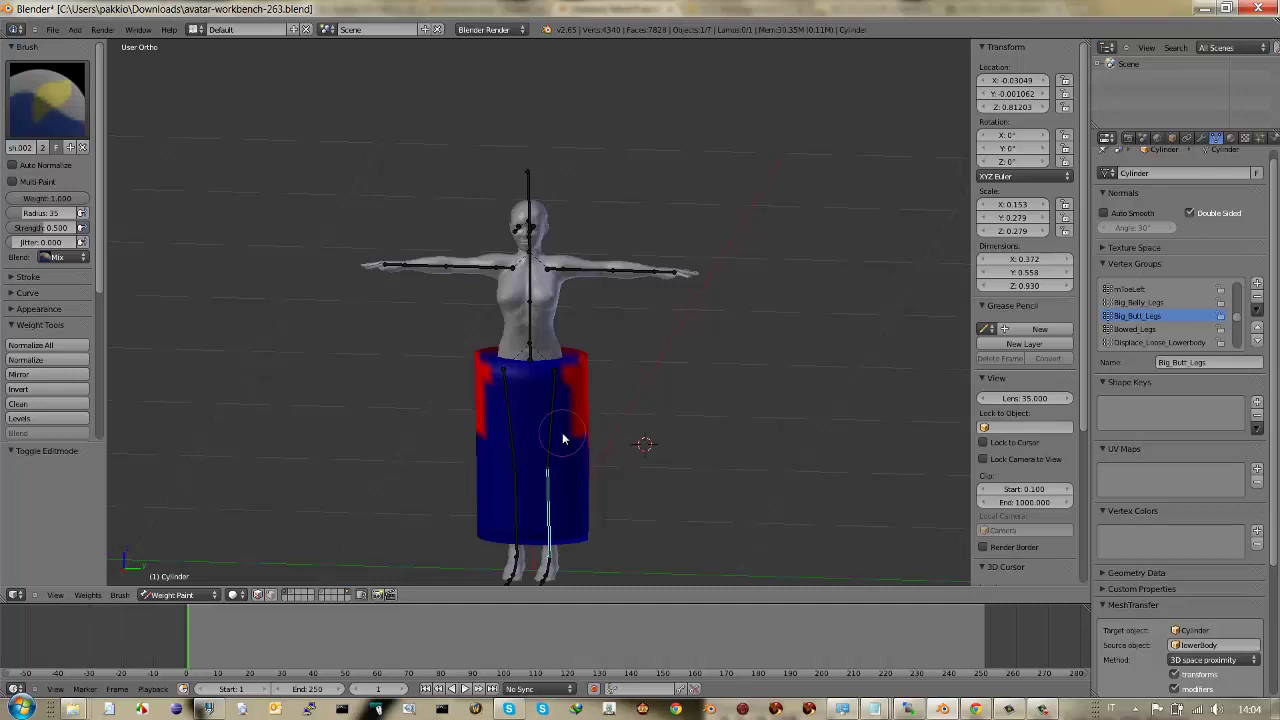
{"action": "mouse_move", "coordinate": [557, 434]}
{"action": "middle_mouse_down"}
{"action": "mouse_move", "coordinate": [789, 434]}
{"action": "mouse_move", "coordinate": [420, 443]}
{"action": "mouse_move", "coordinate": [557, 429]}
{"action": "middle_mouse_up"}
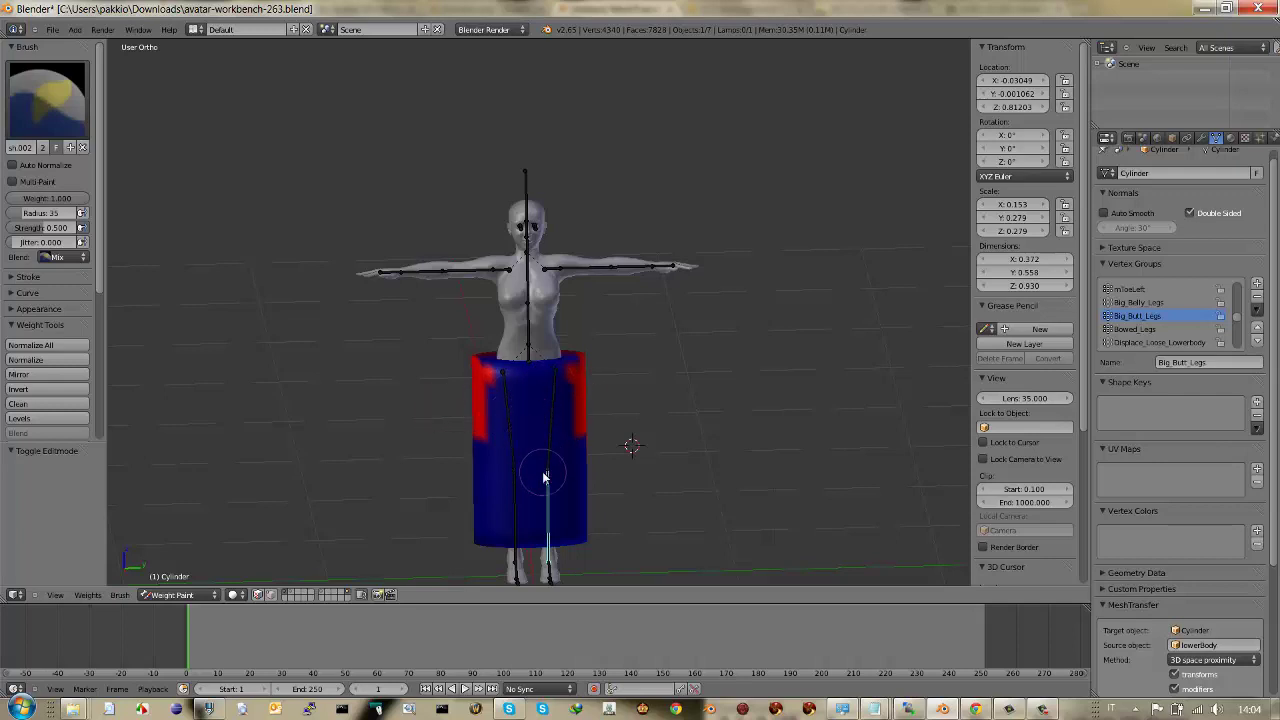
{"action": "mouse_move", "coordinate": [531, 463]}
{"action": "middle_mouse_down"}
{"action": "mouse_move", "coordinate": [766, 471]}
{"action": "mouse_move", "coordinate": [675, 478]}
{"action": "mouse_move", "coordinate": [771, 463]}
{"action": "mouse_move", "coordinate": [497, 491]}
{"action": "mouse_move", "coordinate": [509, 466]}
{"action": "mouse_move", "coordinate": [520, 471]}
{"action": "middle_mouse_up"}
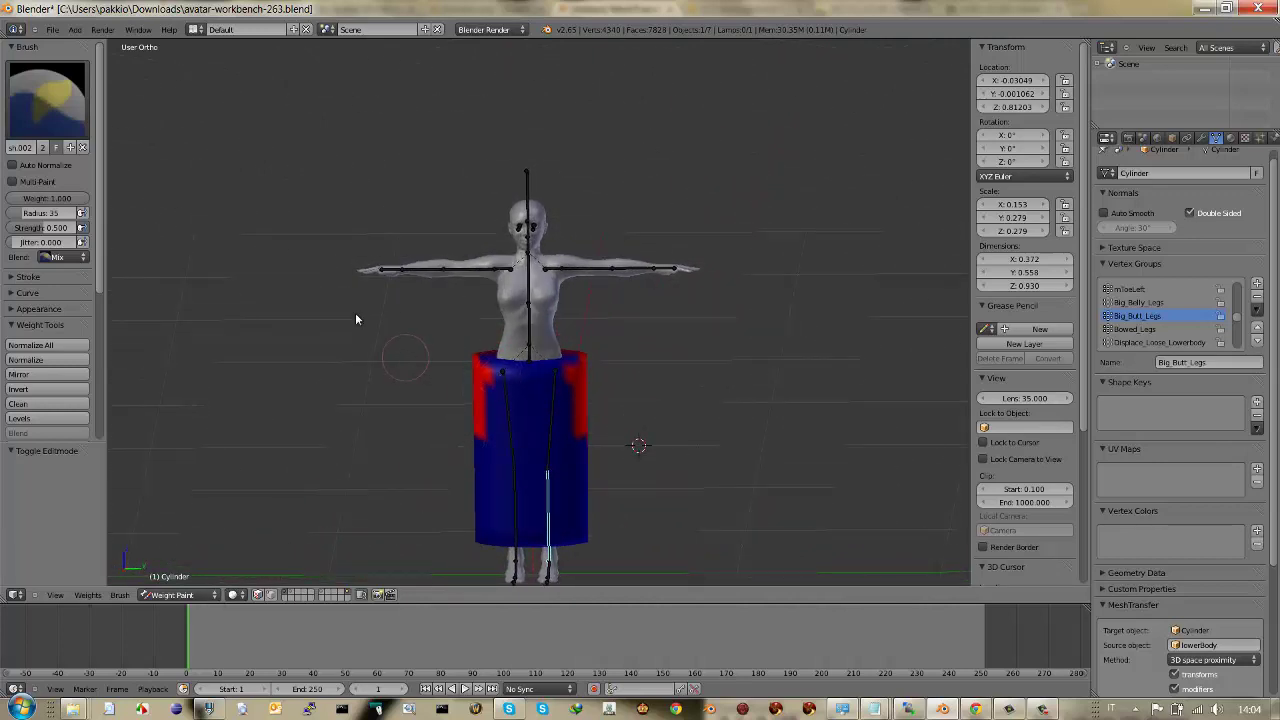
{"action": "left_click", "coordinate": [52, 30]}
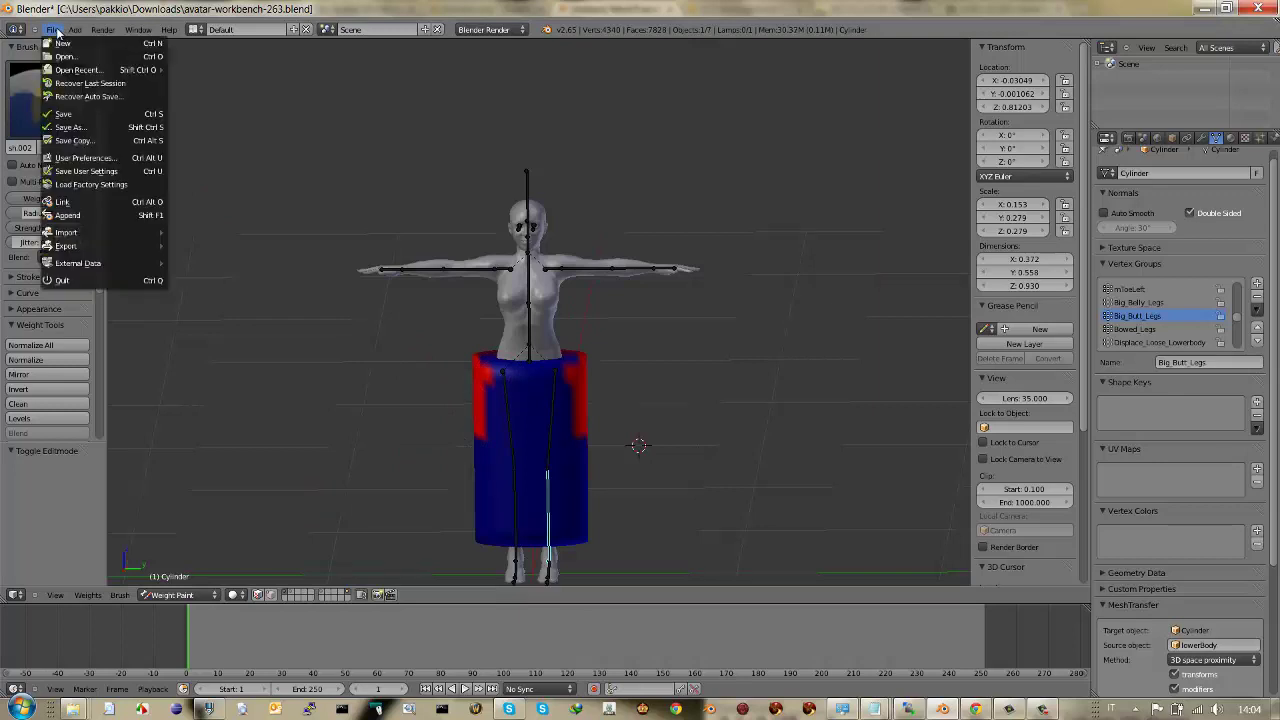
- Switch back to Object Mode and start a Collada export to the C:\ drive
{"action": "left_click", "coordinate": [218, 594]}
{"action": "left_click", "coordinate": [210, 590]}
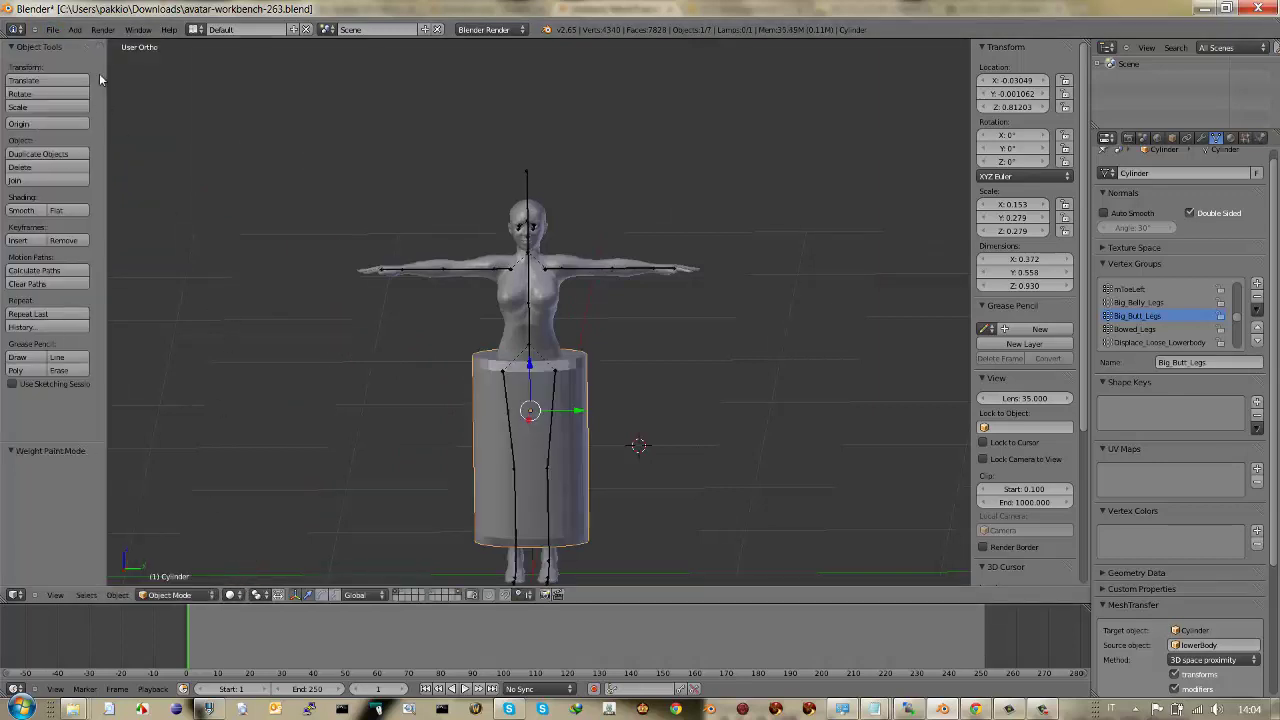
{"action": "left_click", "coordinate": [52, 30]}
{"action": "mouse_move", "coordinate": [66, 246]}
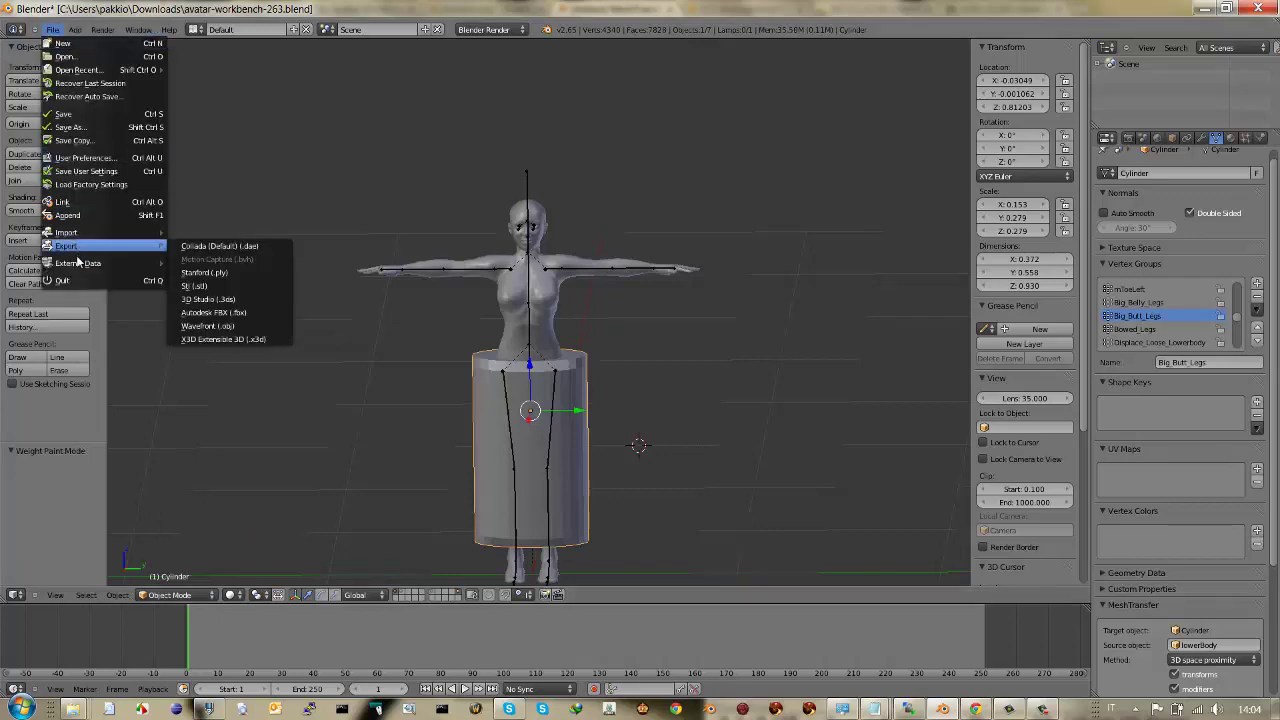
{"action": "left_click", "coordinate": [221, 246]}
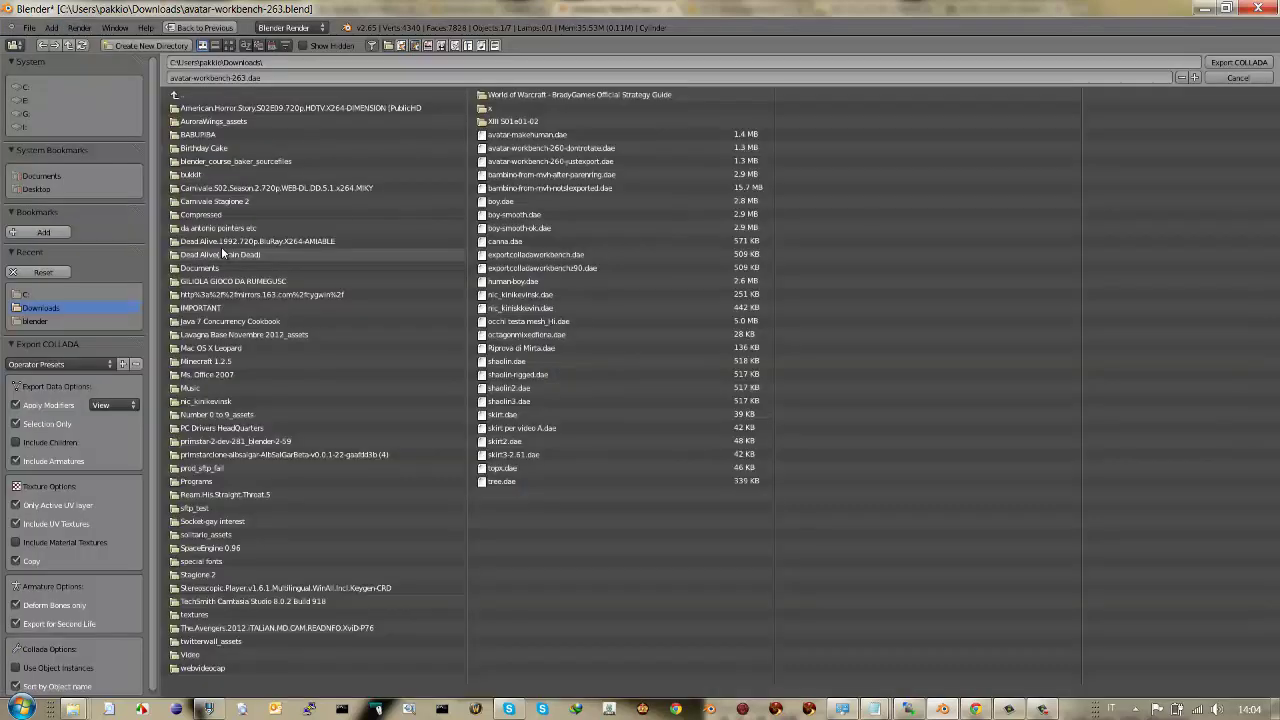
{"action": "left_click", "coordinate": [225, 63]}
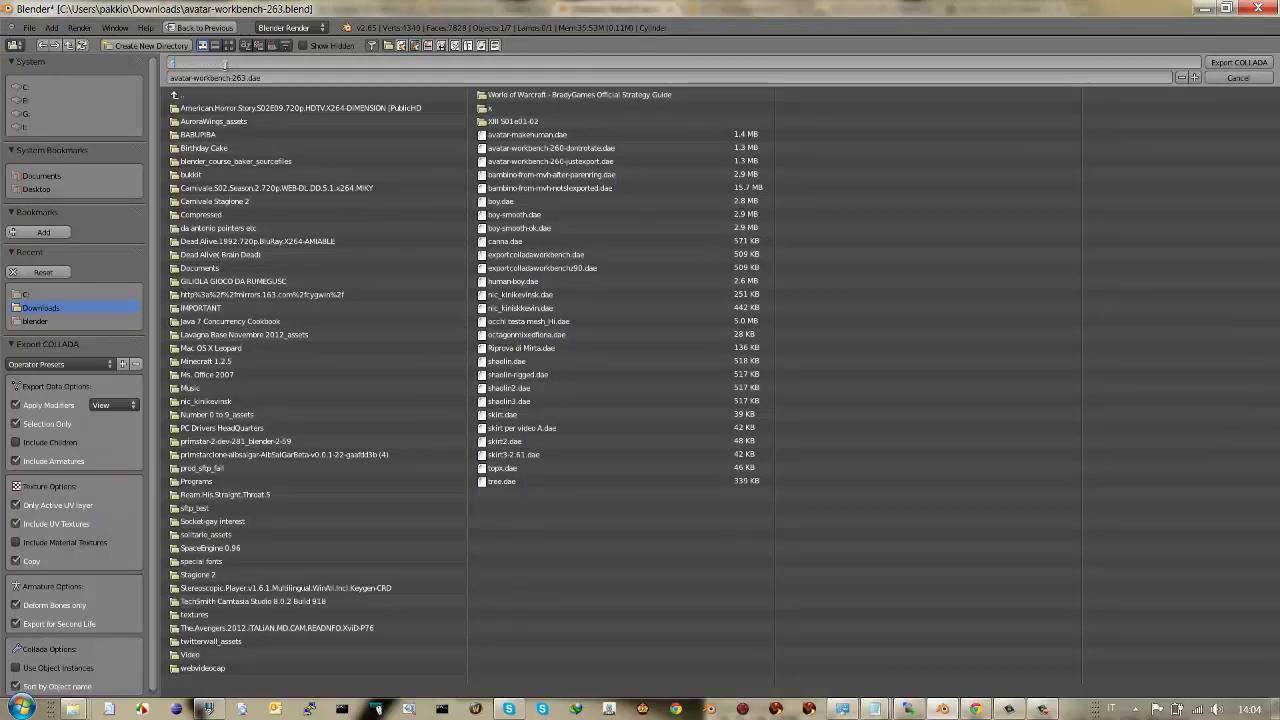
{"action": "key", "text": "Return"}
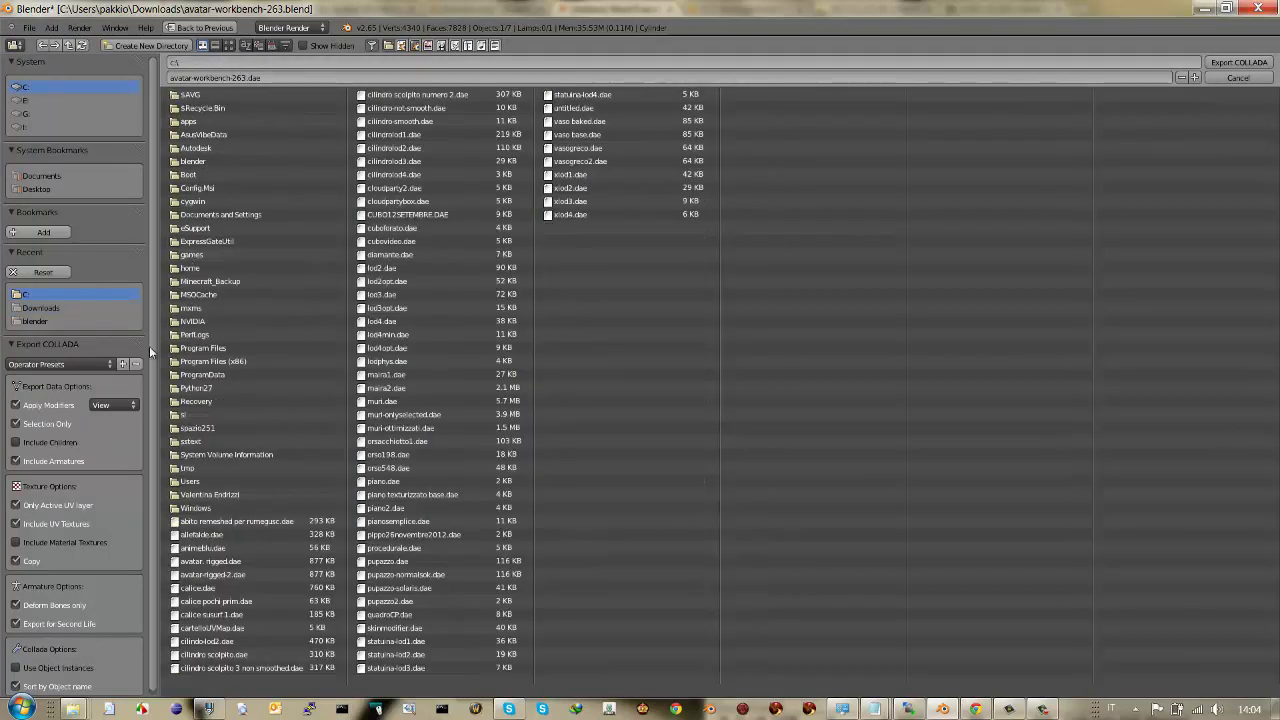
- Apply the Second Life Rigged preset and export the file as gonna rigged.dae
{"action": "left_click", "coordinate": [69, 363]}
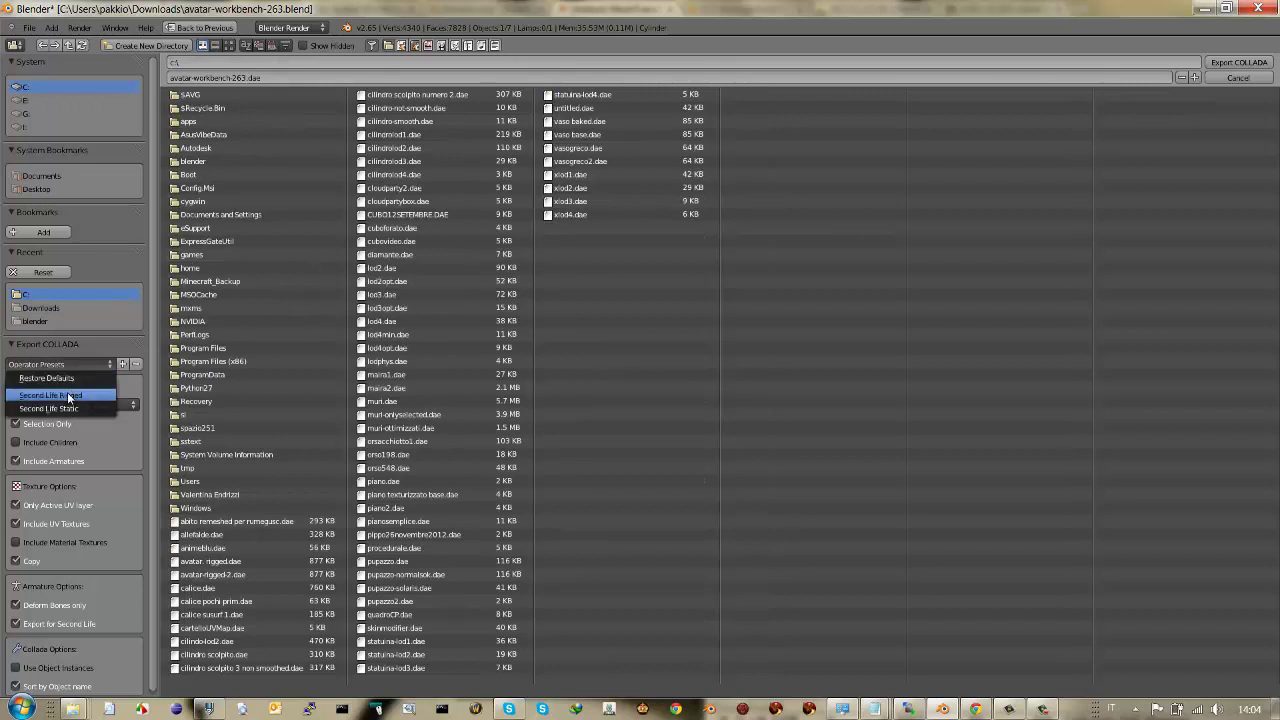
{"action": "left_click", "coordinate": [68, 398]}
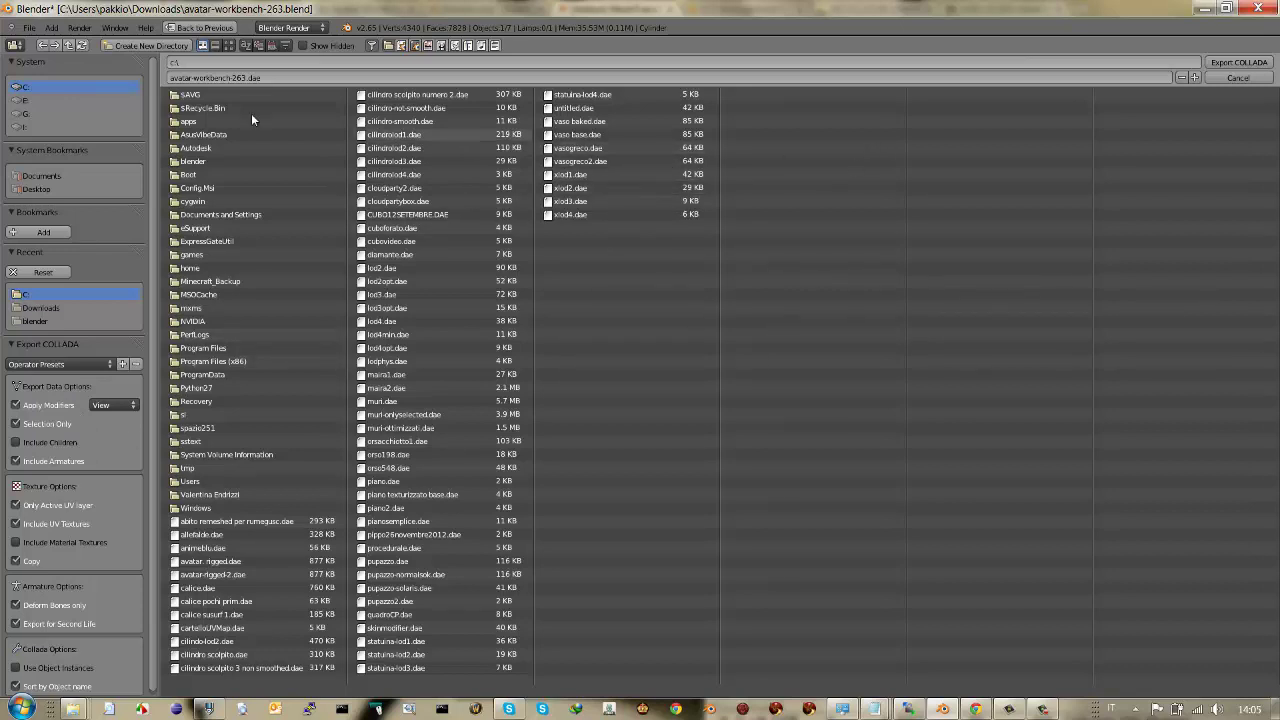
{"action": "left_click", "coordinate": [195, 78]}
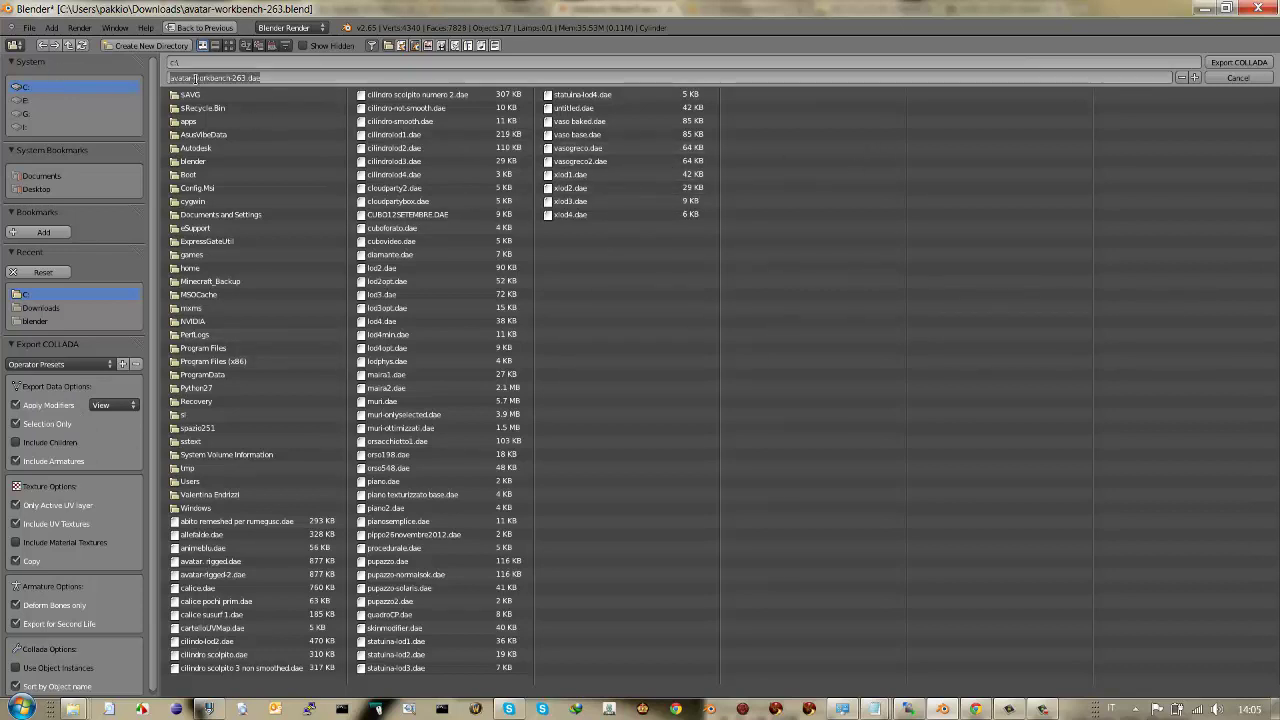
{"action": "key", "text": "BackSpace"}
{"action": "type", "text": "d.da"}
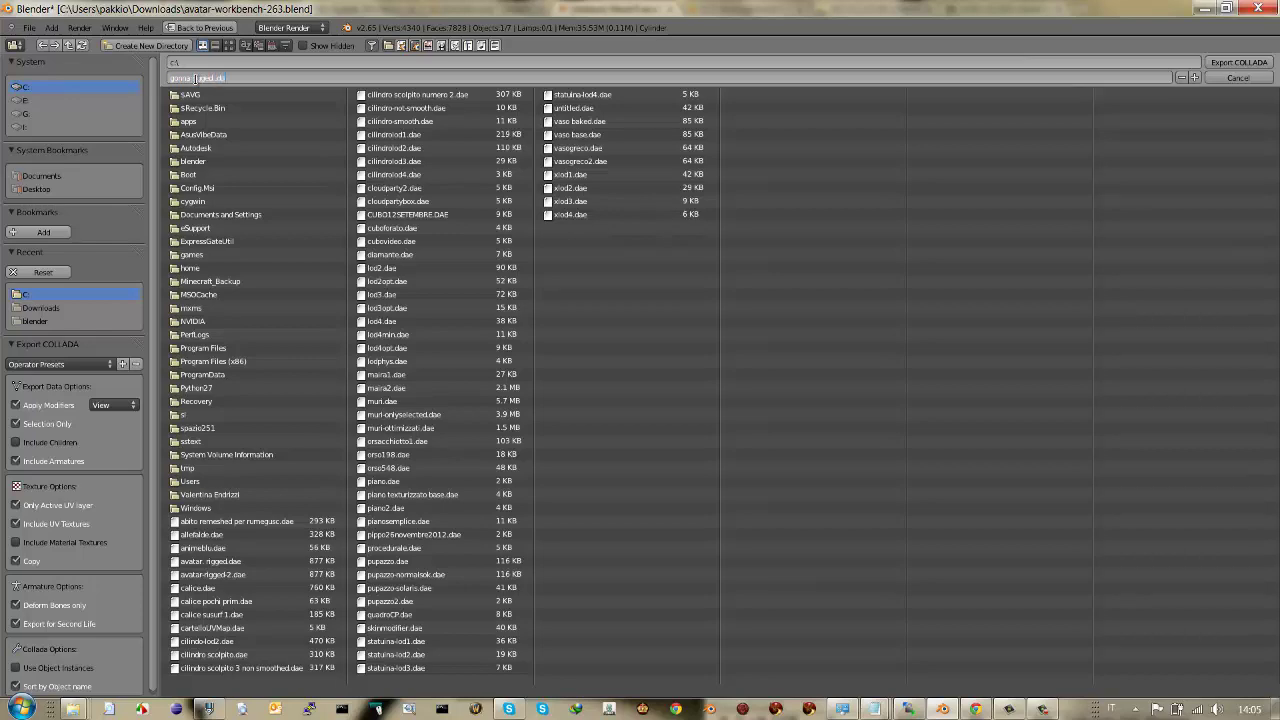
{"action": "key", "text": "Return"}
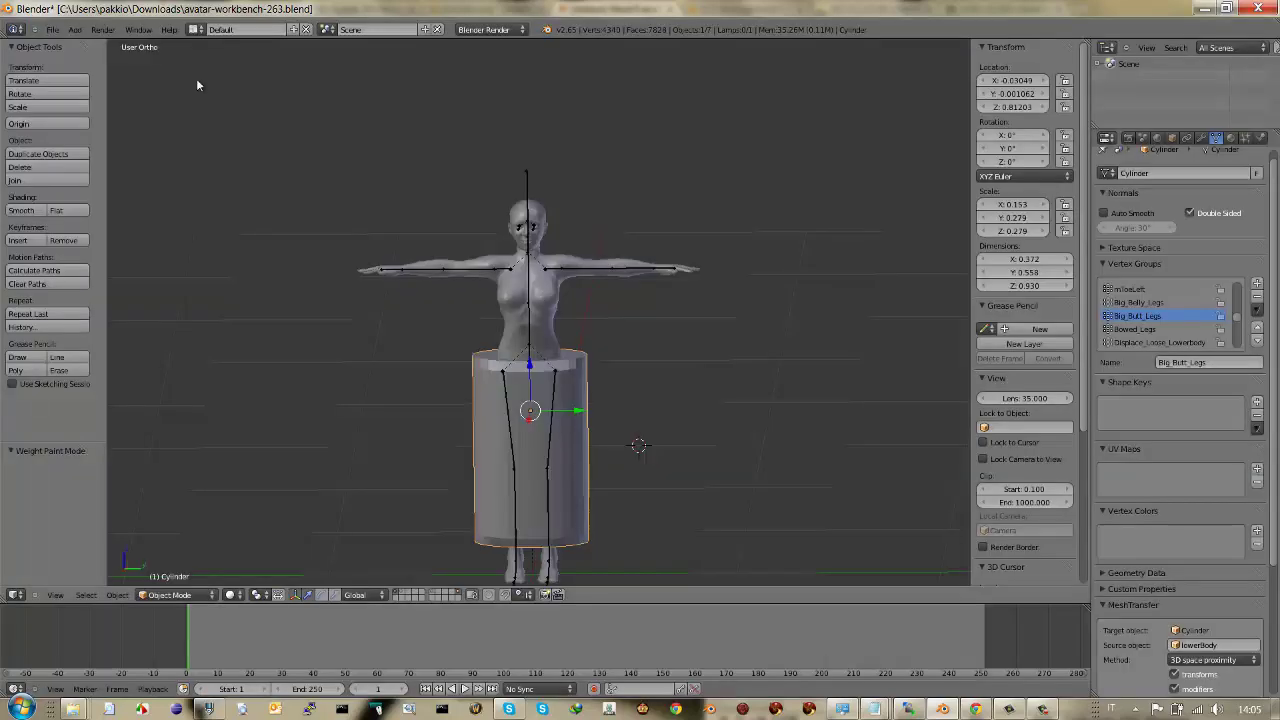
- Launch Firestorm, log in to the edMondo grid and open the Avatar menu for uploading
{"action": "left_click", "coordinate": [810, 710]}
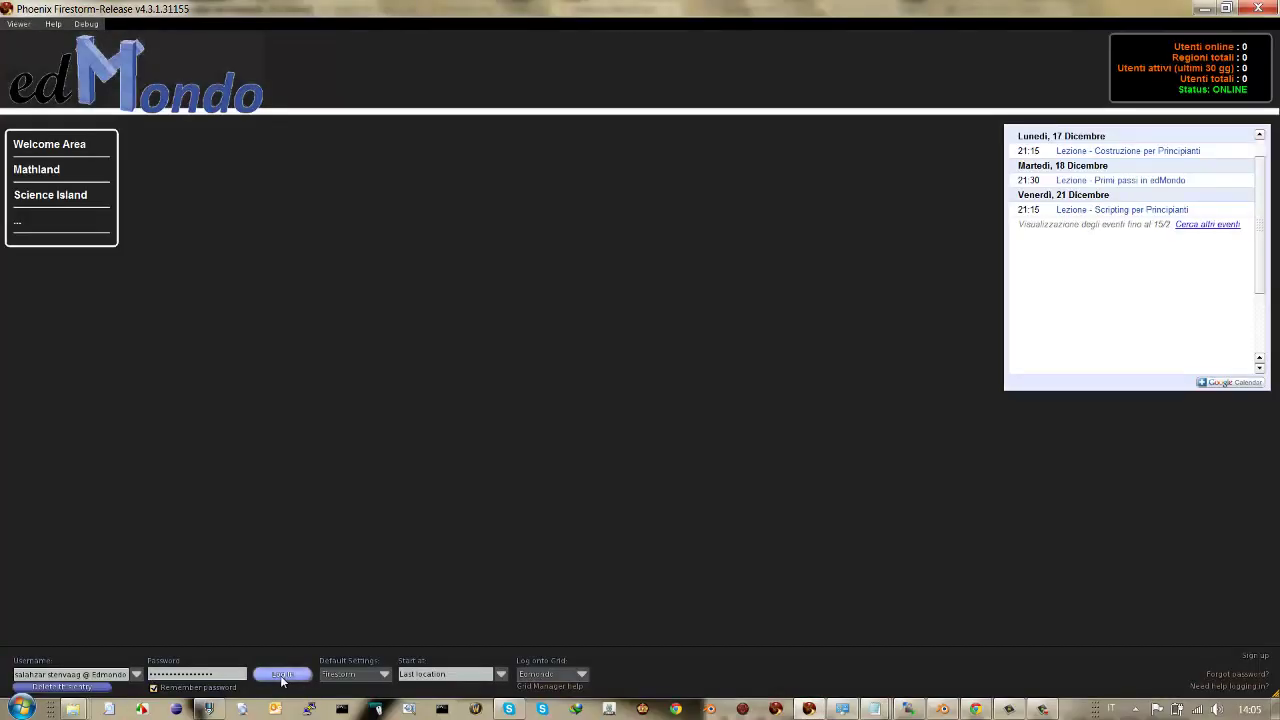
{"action": "left_click", "coordinate": [281, 676]}
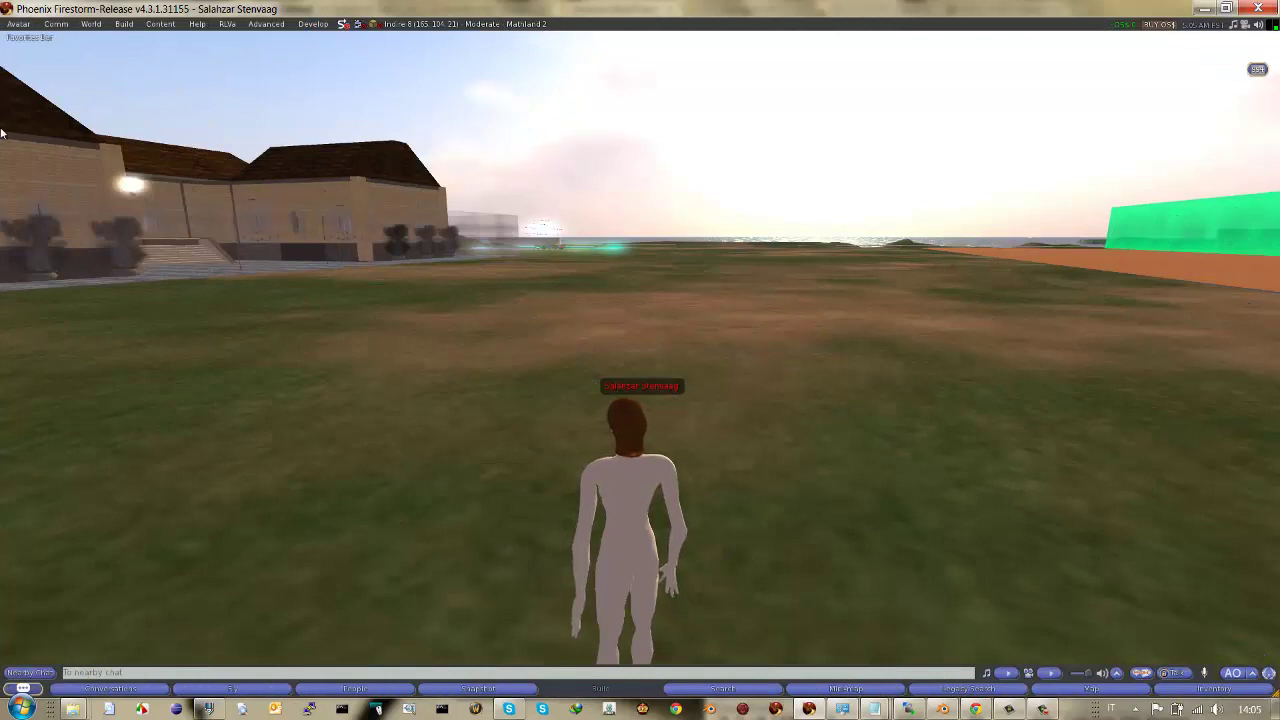
{"action": "left_click", "coordinate": [18, 23]}
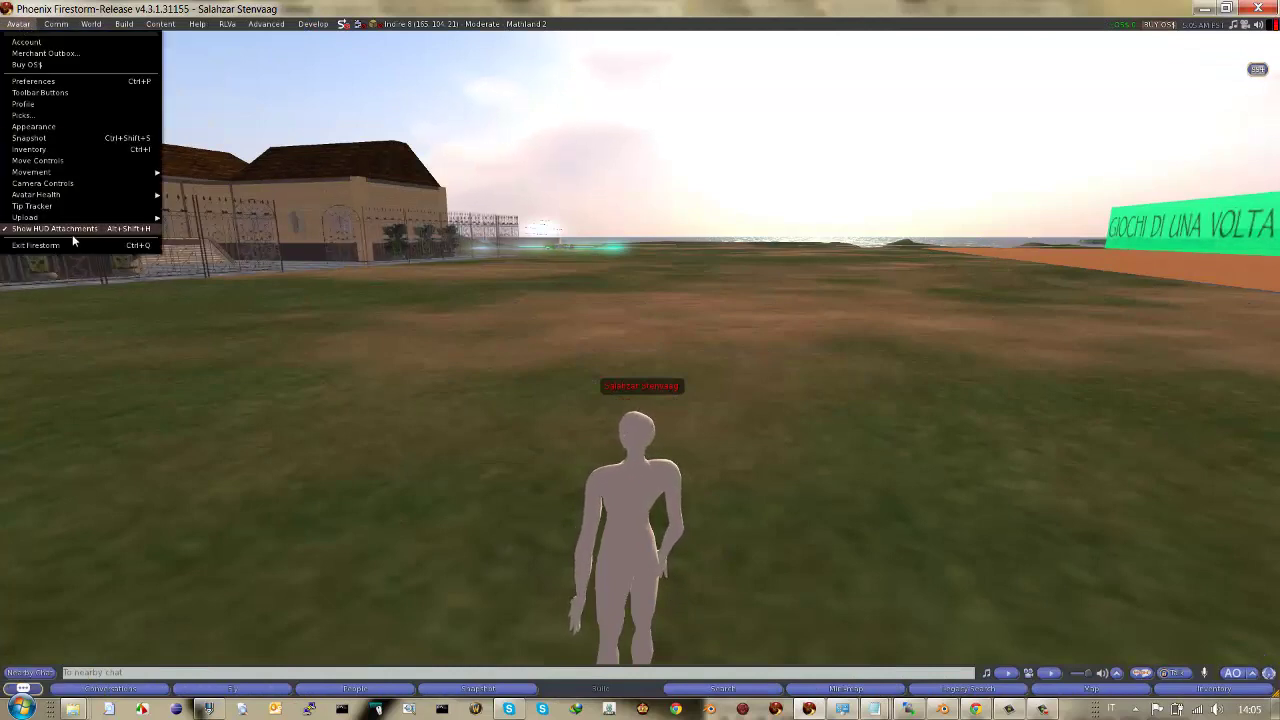
{"action": "mouse_move", "coordinate": [80, 217]}
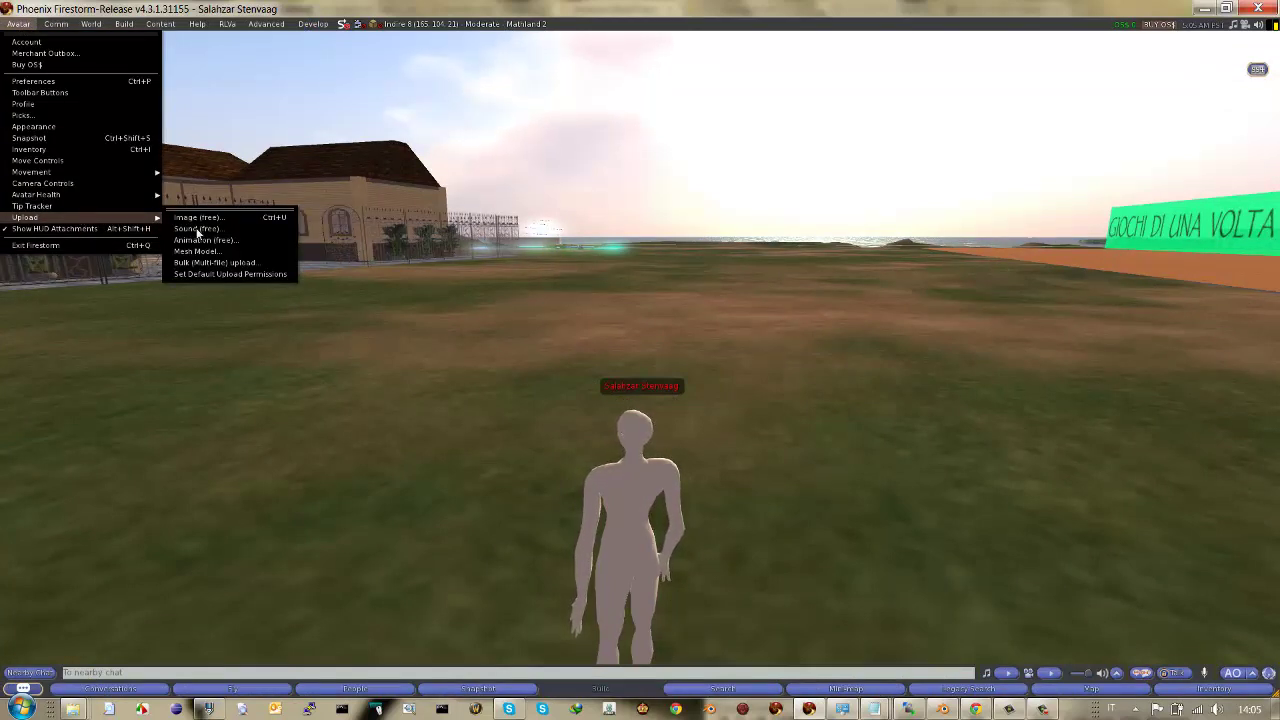
- Load the gonna rigged .dae file for mesh upload and dismiss the OpenSim physics notice
{"action": "left_click", "coordinate": [204, 251]}
{"action": "type", "text": "g"}
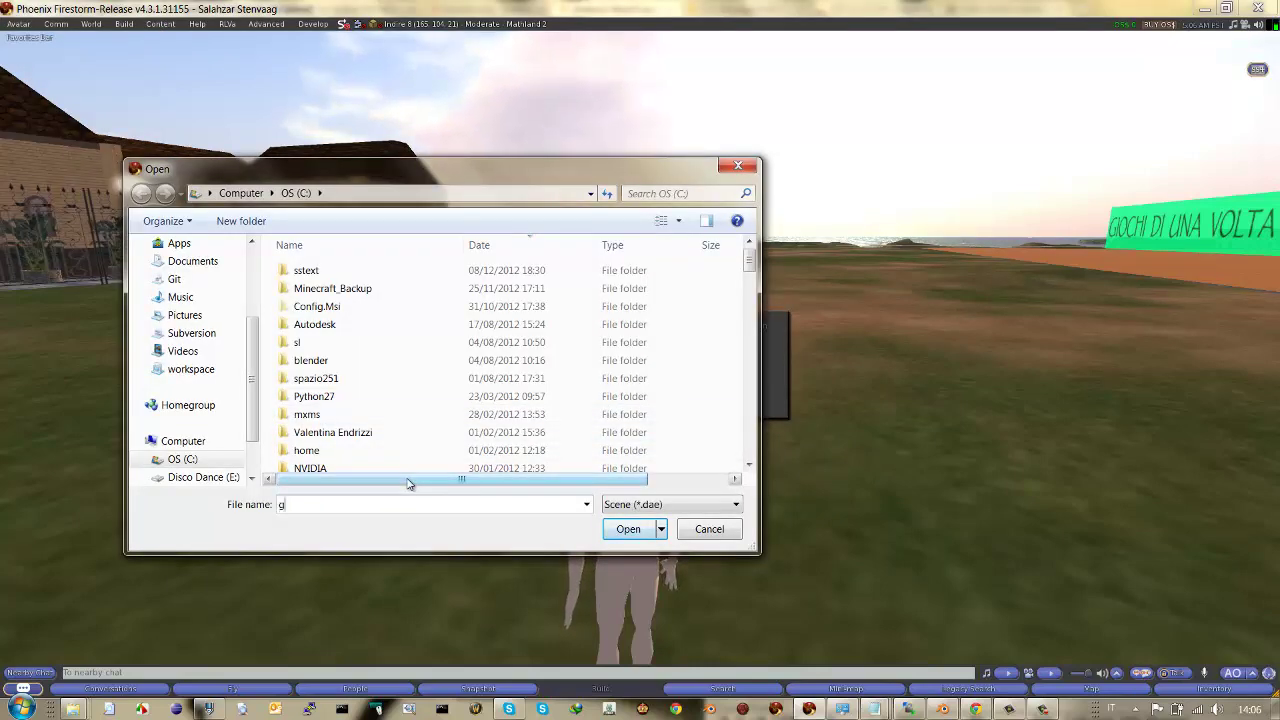
{"action": "type", "text": "o"}
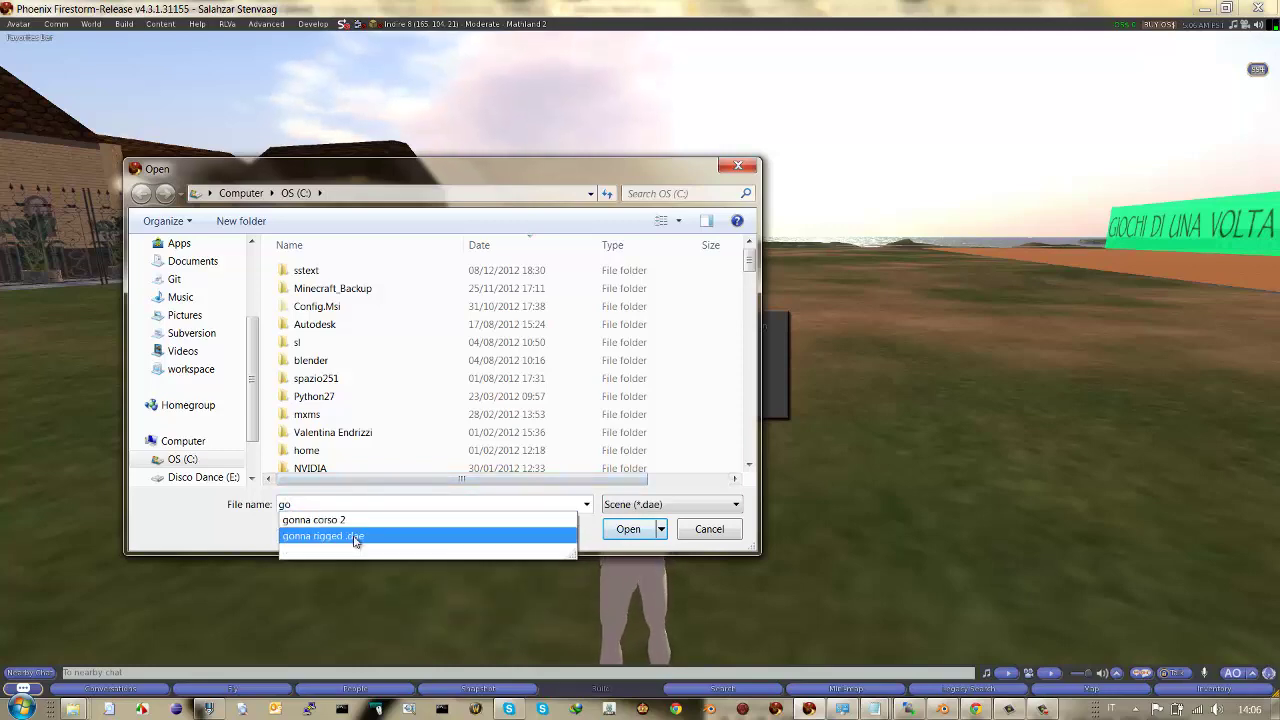
{"action": "left_click", "coordinate": [354, 537]}
{"action": "left_click", "coordinate": [620, 536]}
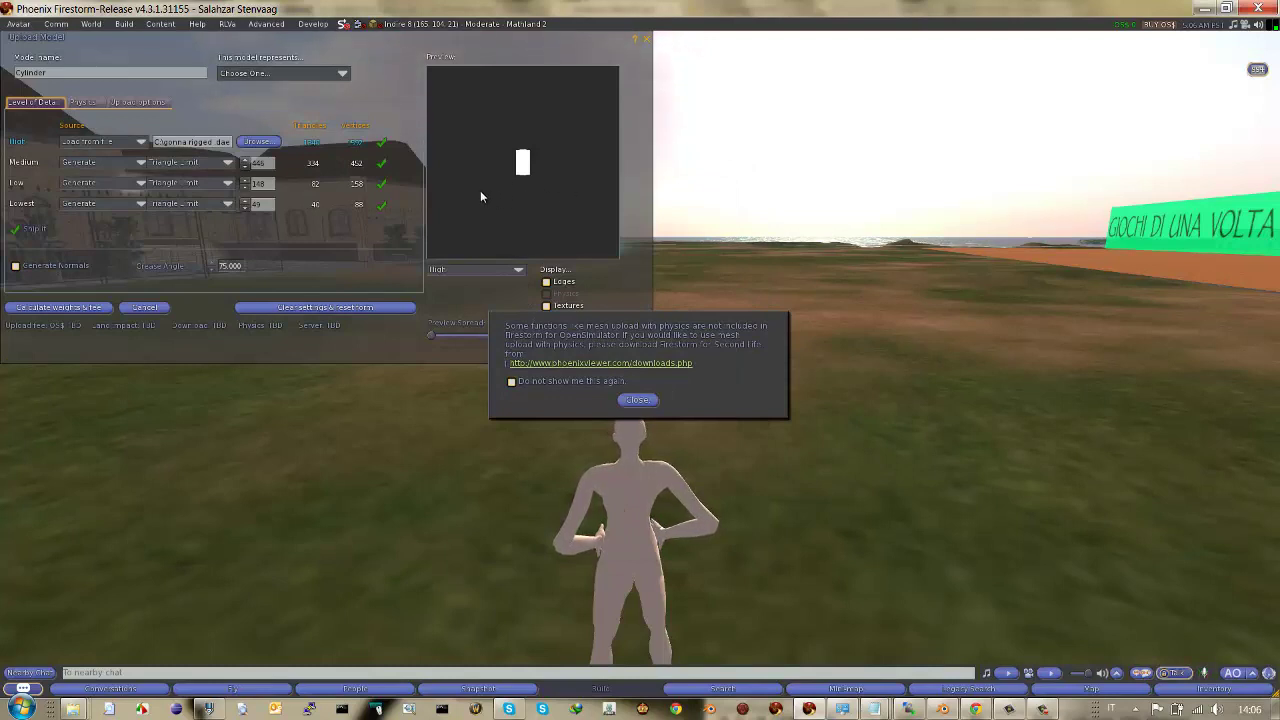
{"action": "left_click", "coordinate": [636, 400]}
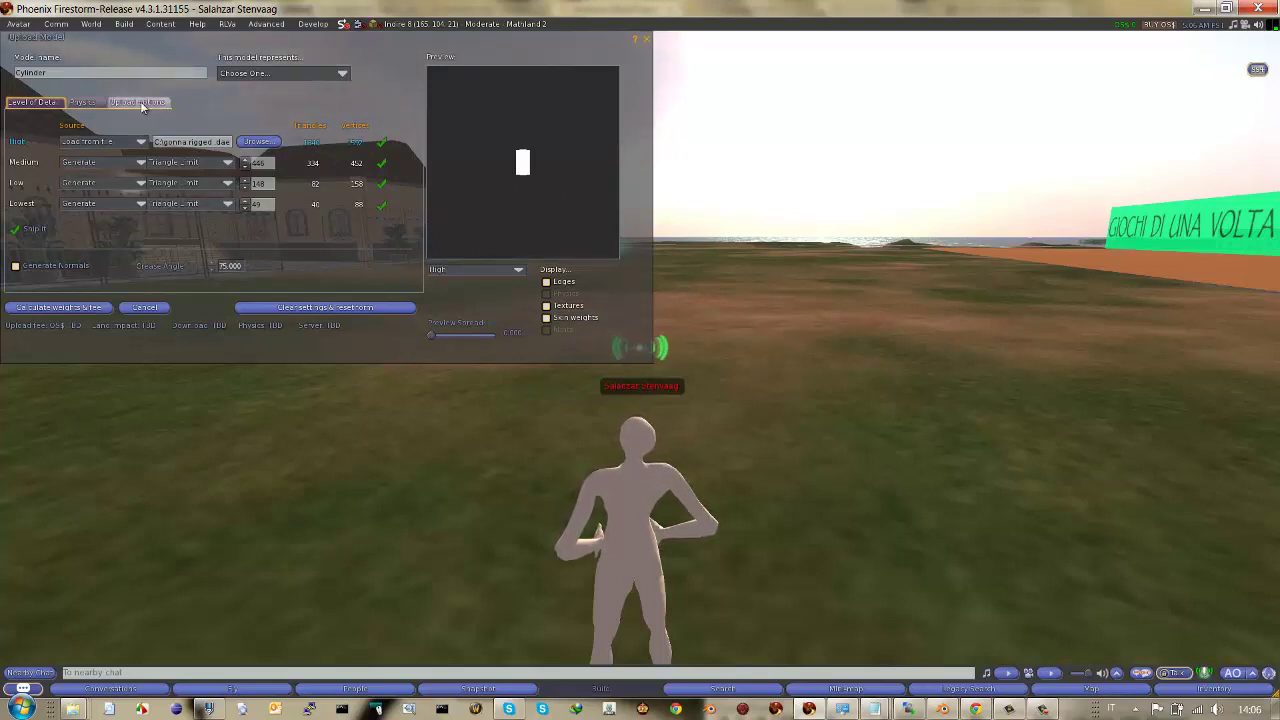
- Include skin weights and joint positions, name the model 'gonna', calculate fees and upload
{"action": "left_click", "coordinate": [137, 102]}
{"action": "left_click", "coordinate": [22, 203]}
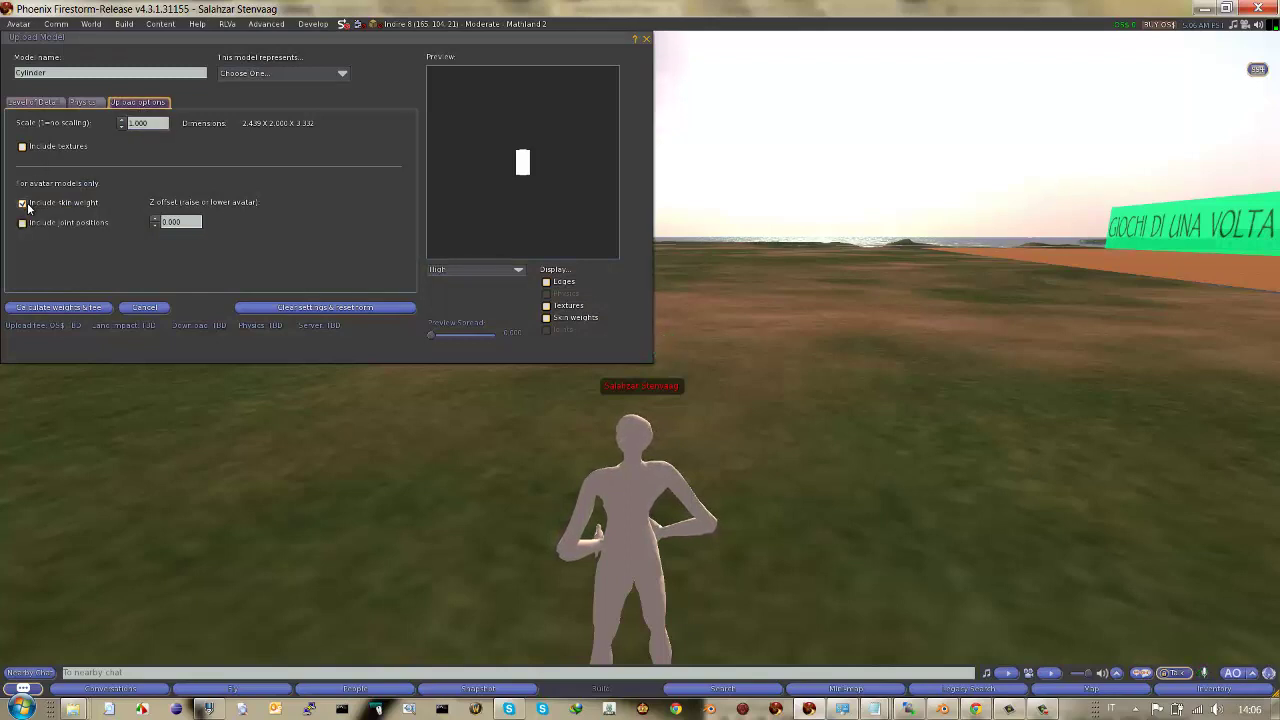
{"action": "left_click", "coordinate": [22, 223]}
{"action": "left_click_drag", "start_coordinate": [68, 76], "coordinate": [14, 74]}
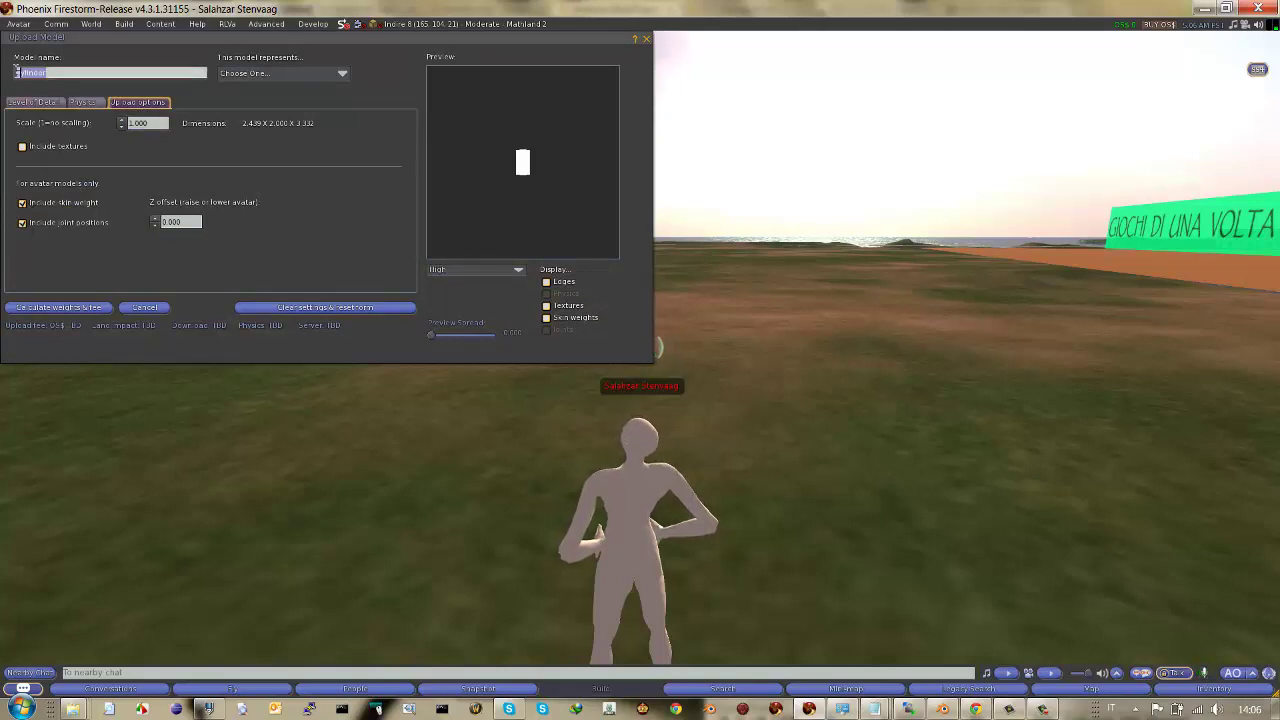
{"action": "type", "text": "gonna"}
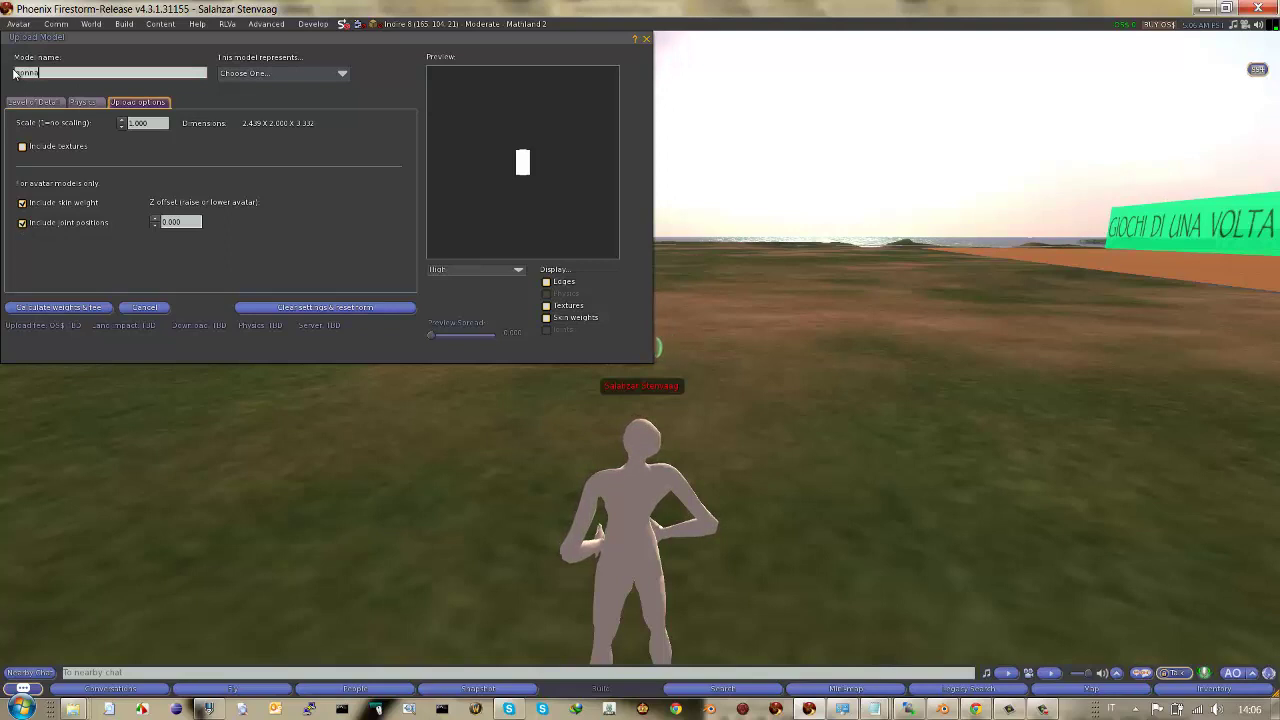
{"action": "left_click", "coordinate": [56, 307]}
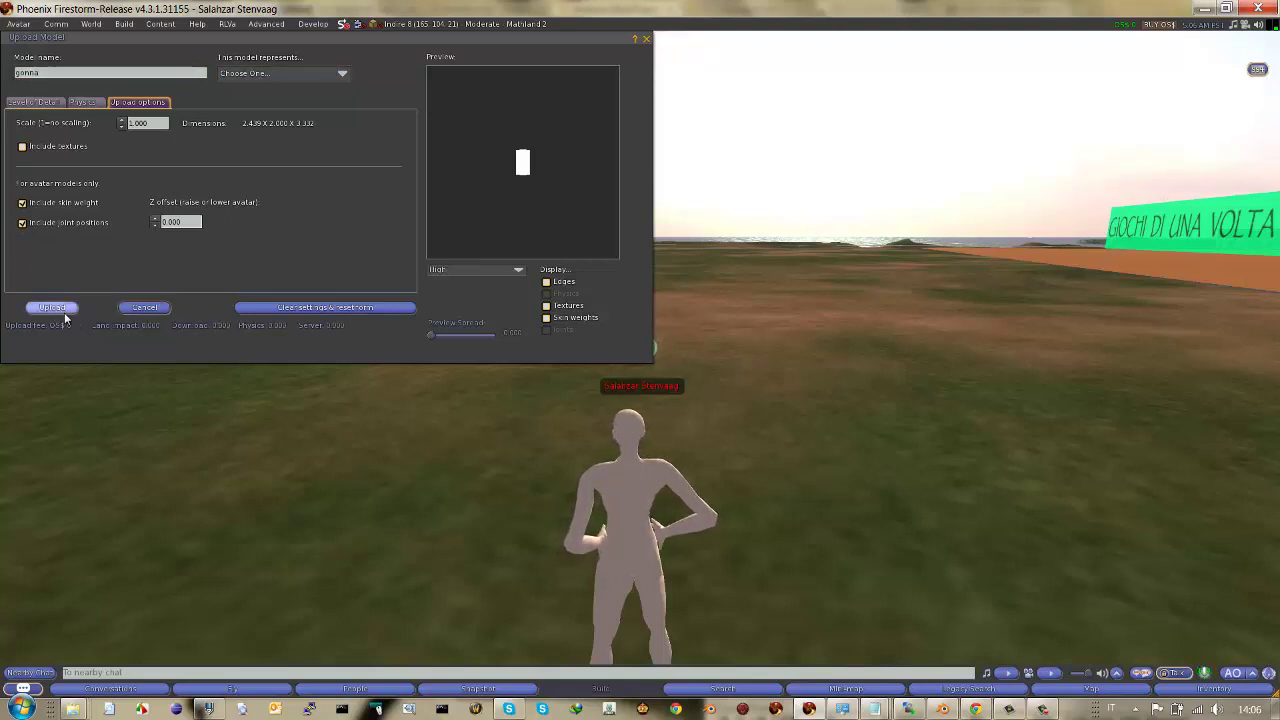
{"action": "left_click", "coordinate": [63, 310]}
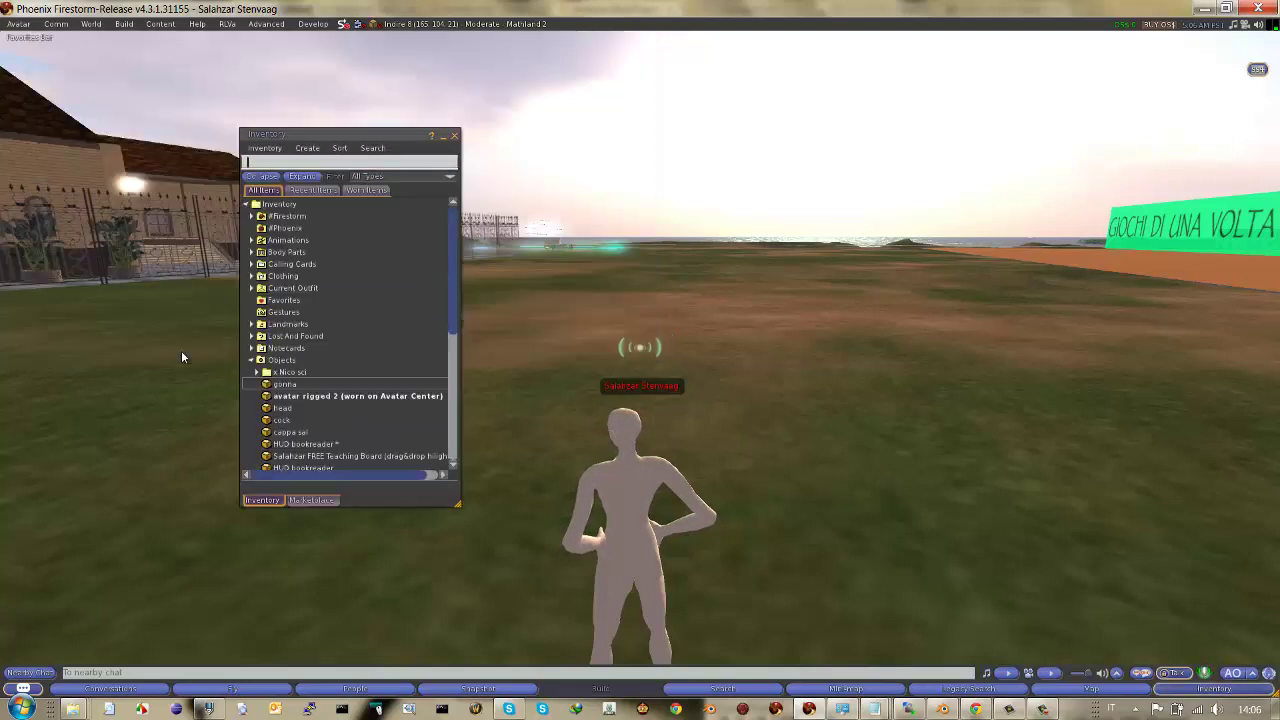
- Add the gonna item from the inventory's Objects folder onto the avatar
{"action": "left_click", "coordinate": [280, 387]}
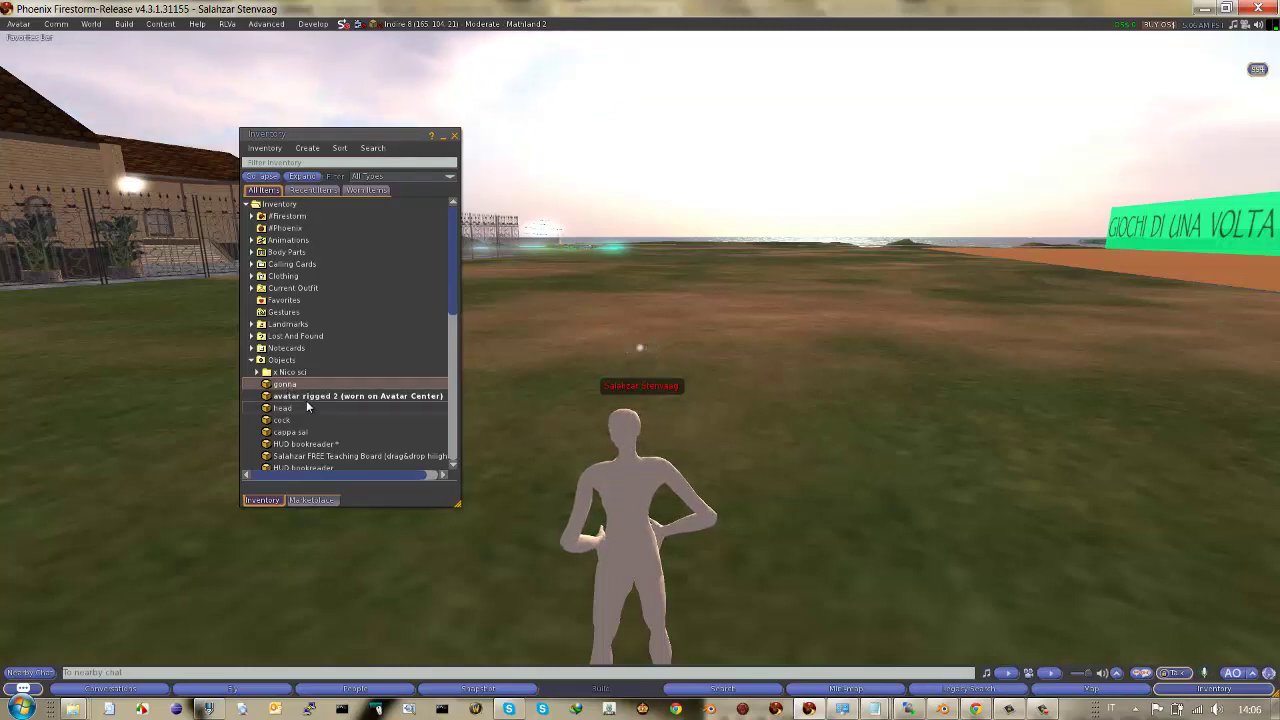
{"action": "right_click", "coordinate": [303, 385]}
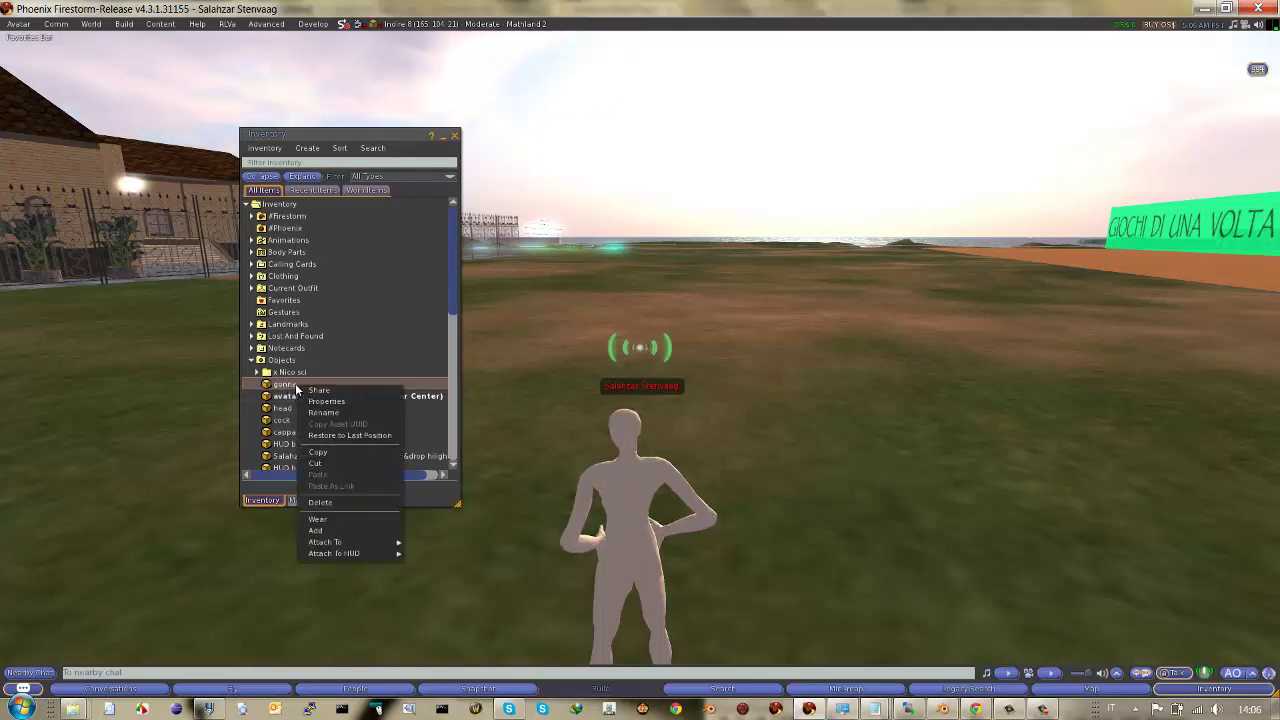
{"action": "left_click", "coordinate": [342, 531]}
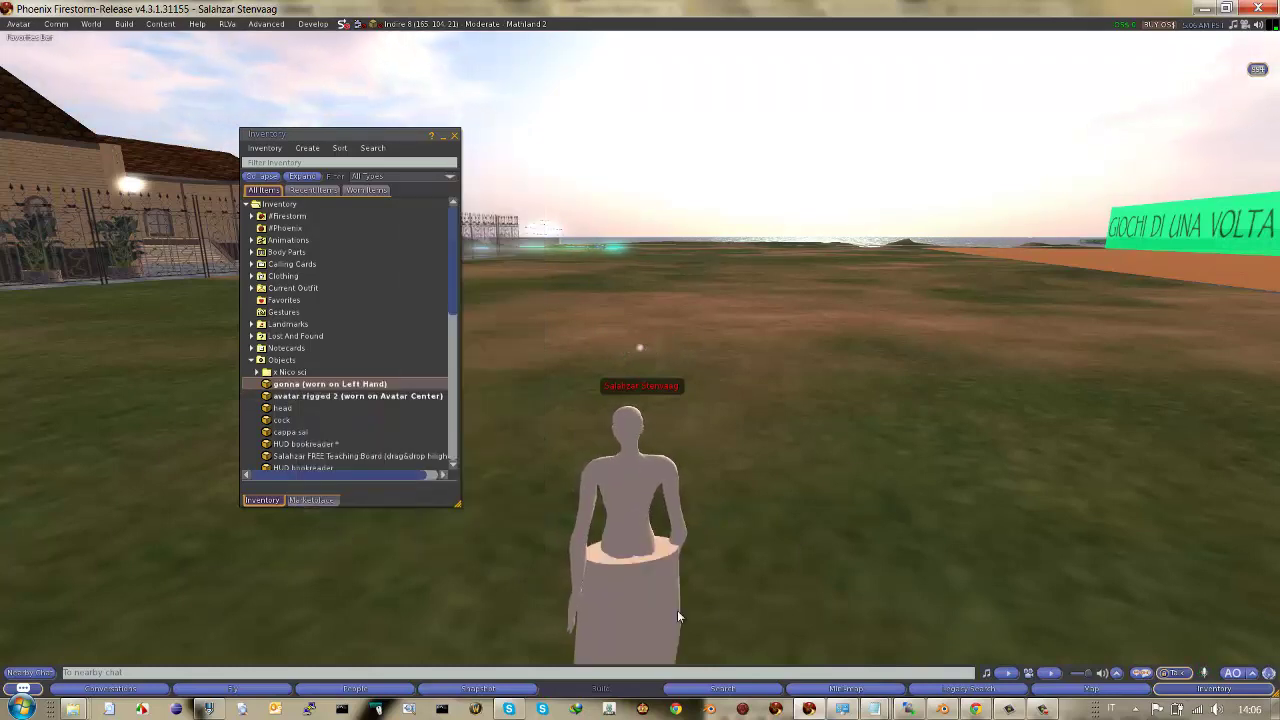
- Close the inventory and orbit the camera to inspect the worn skirt from side and front
{"action": "left_click", "coordinate": [454, 136]}
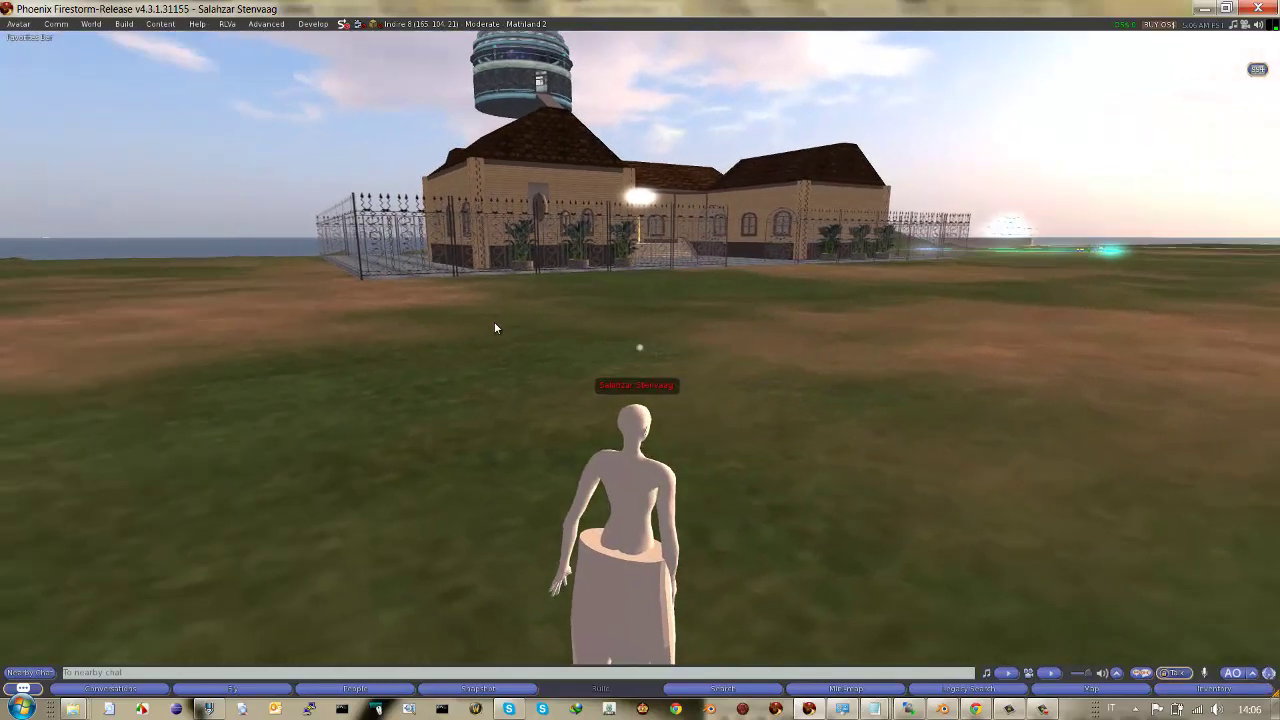
{"action": "left_click", "coordinate": [640, 365], "text": "alt"}
{"action": "key", "text": "Escape"}
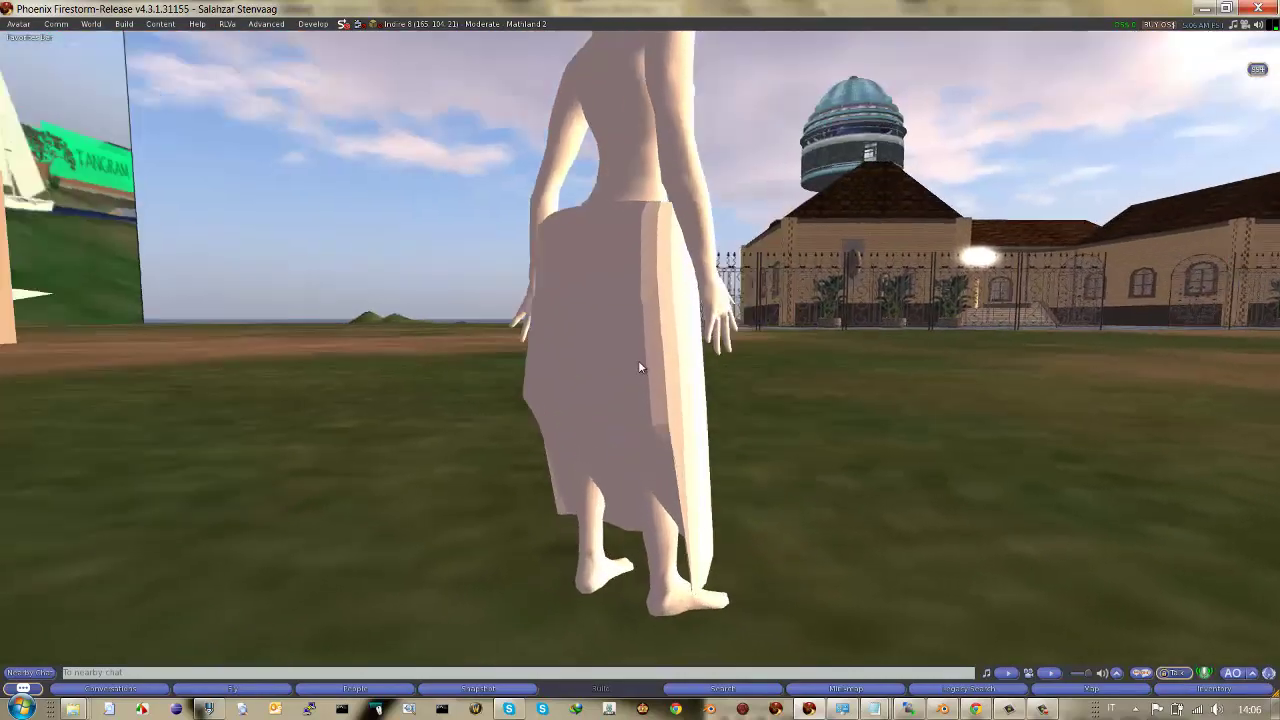
{"action": "left_click_drag", "start_coordinate": [640, 367], "coordinate": [641, 368], "text": "ctrl+alt"}
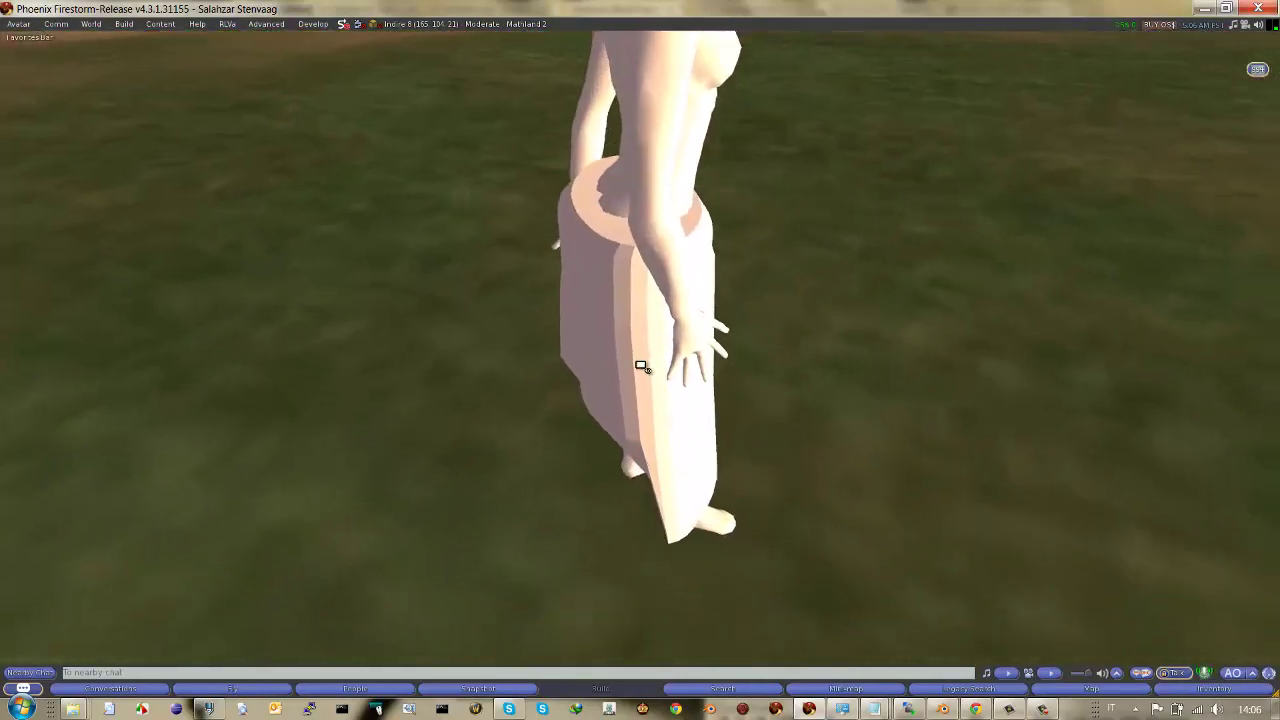
{"action": "key", "text": "Escape"}
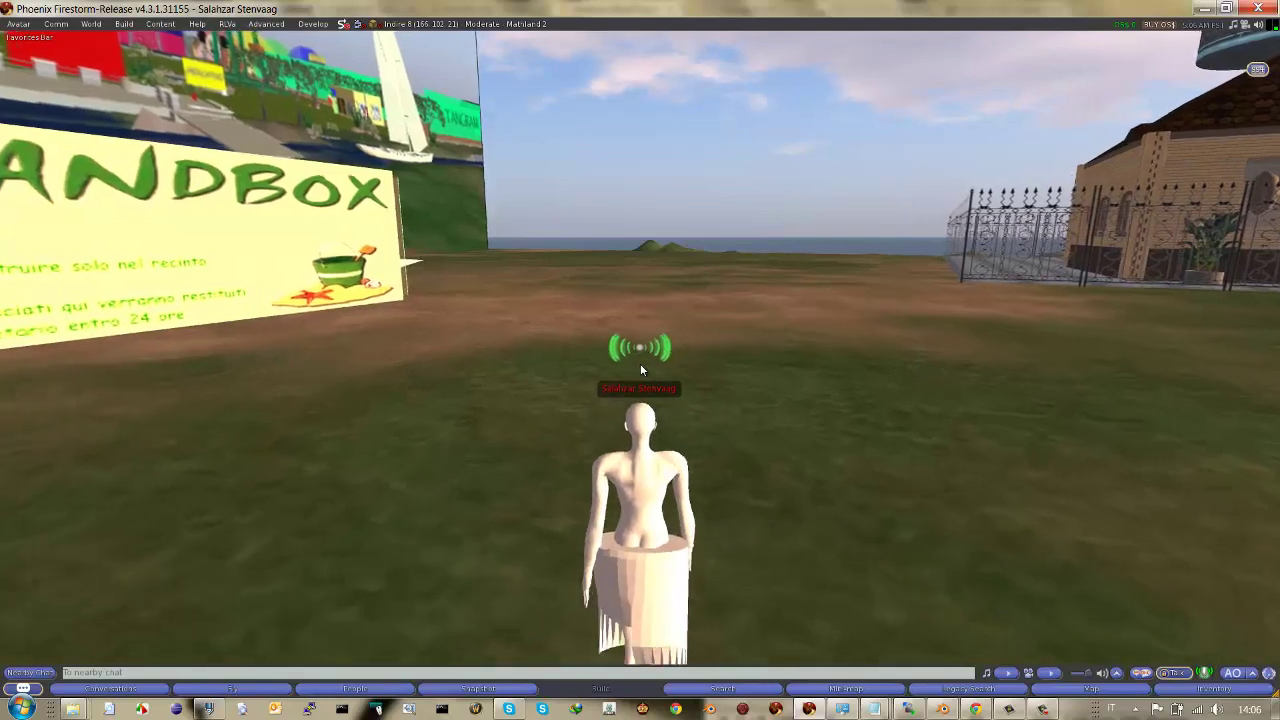
{"action": "left_click", "coordinate": [613, 551], "text": "alt"}
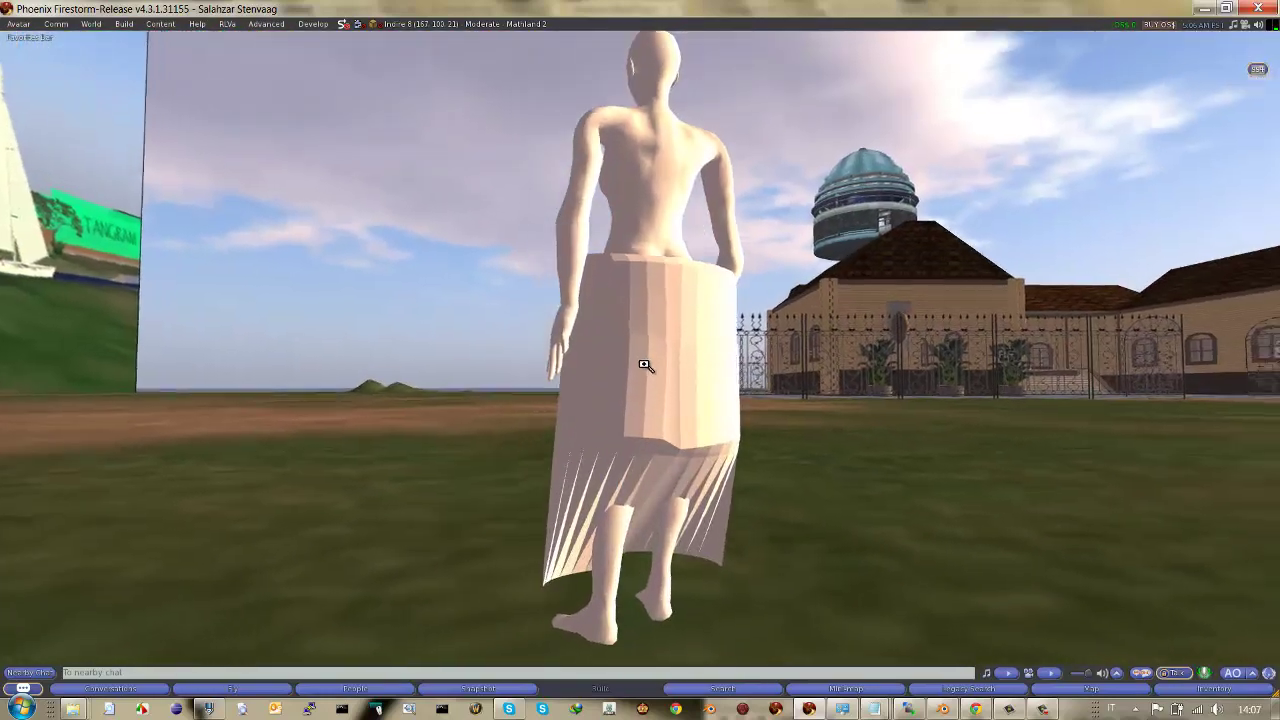
{"action": "mouse_move", "coordinate": [644, 365]}
{"action": "left_mouse_down", "text": "ctrl+alt"}
{"action": "mouse_move", "coordinate": [613, 370]}
{"action": "mouse_move", "coordinate": [640, 366]}
{"action": "left_mouse_up", "text": "ctrl+alt"}
- Walk the avatar toward the house and zoom in on the moving skirt
{"action": "key", "text": "Up"}
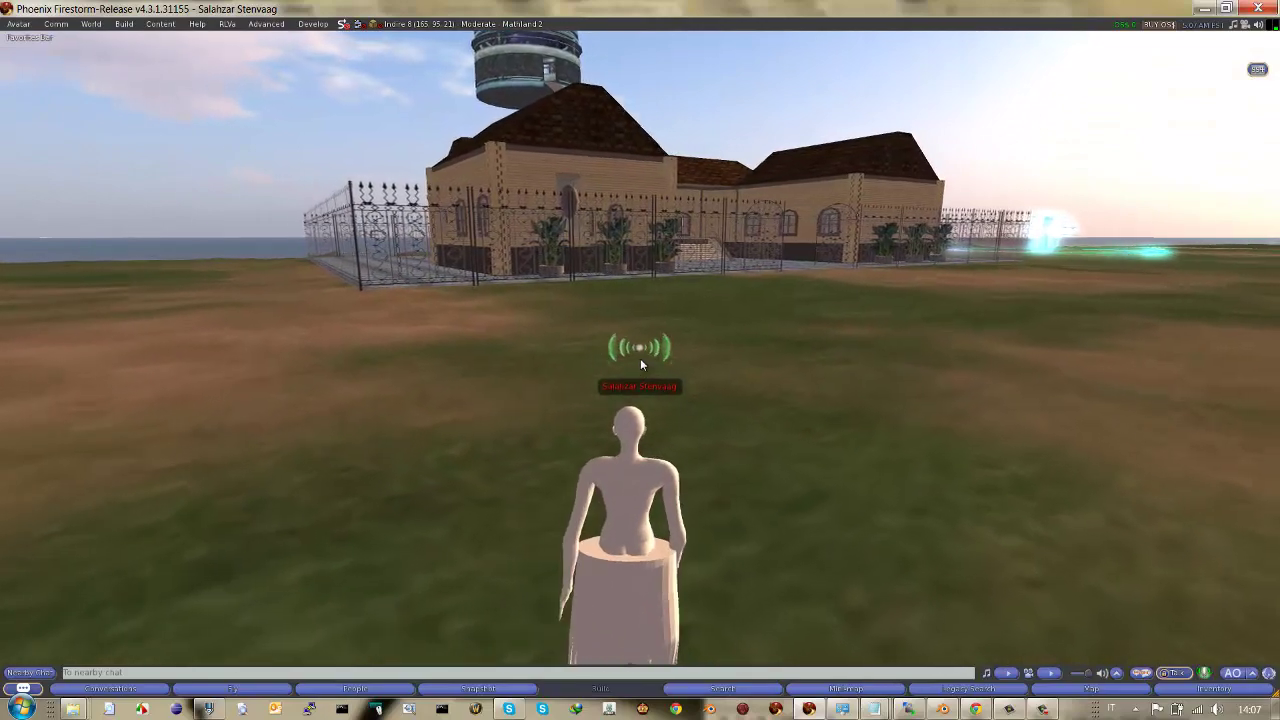
{"action": "key", "text": "Right"}
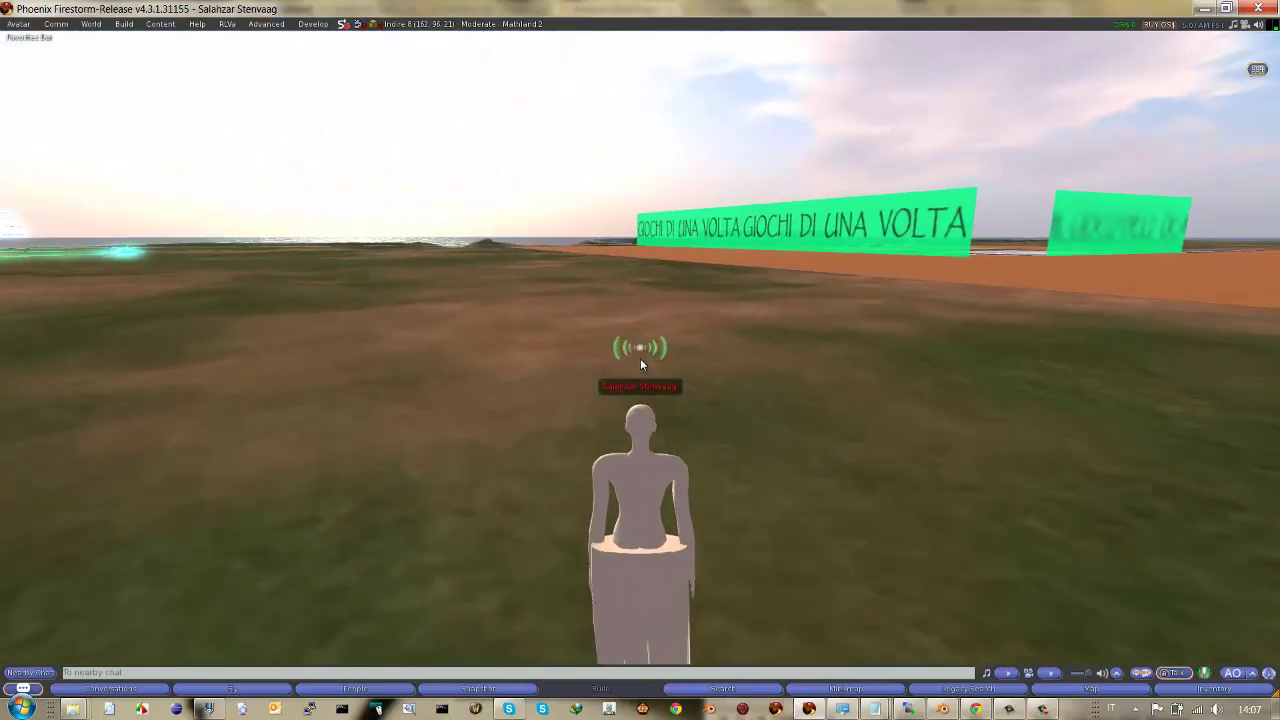
{"action": "key", "text": "Left"}
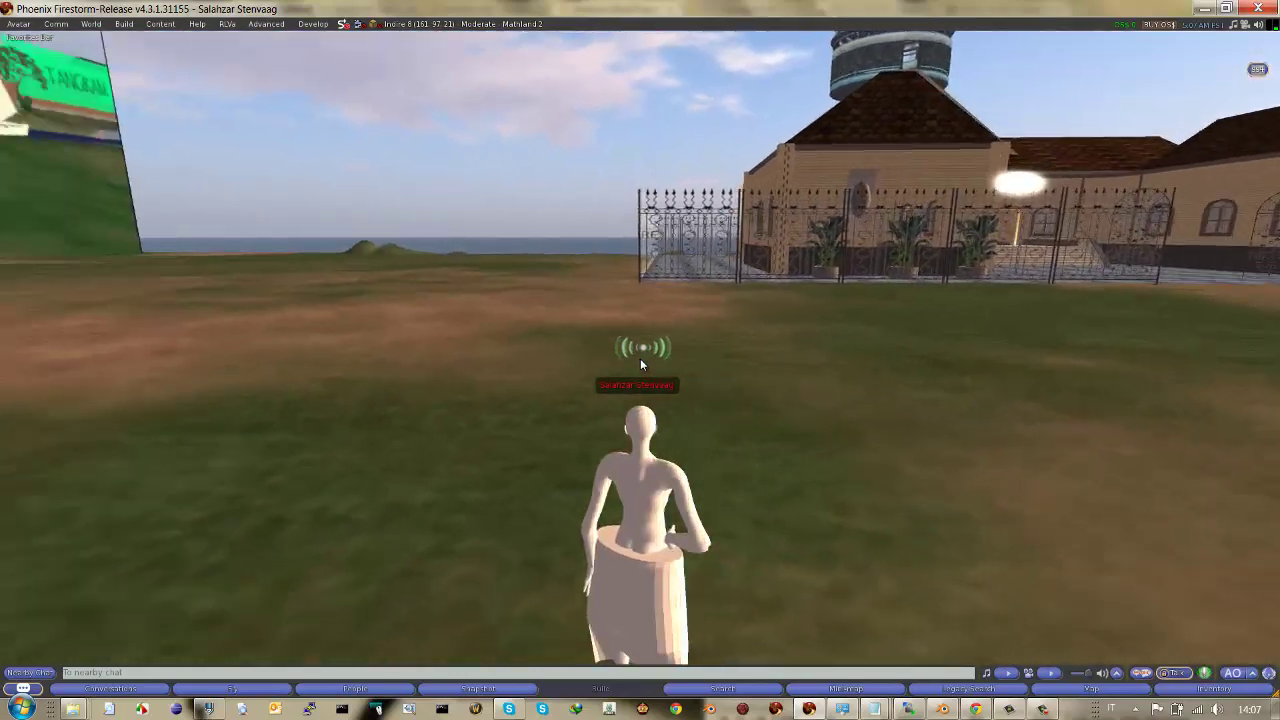
{"action": "key", "text": "Up"}
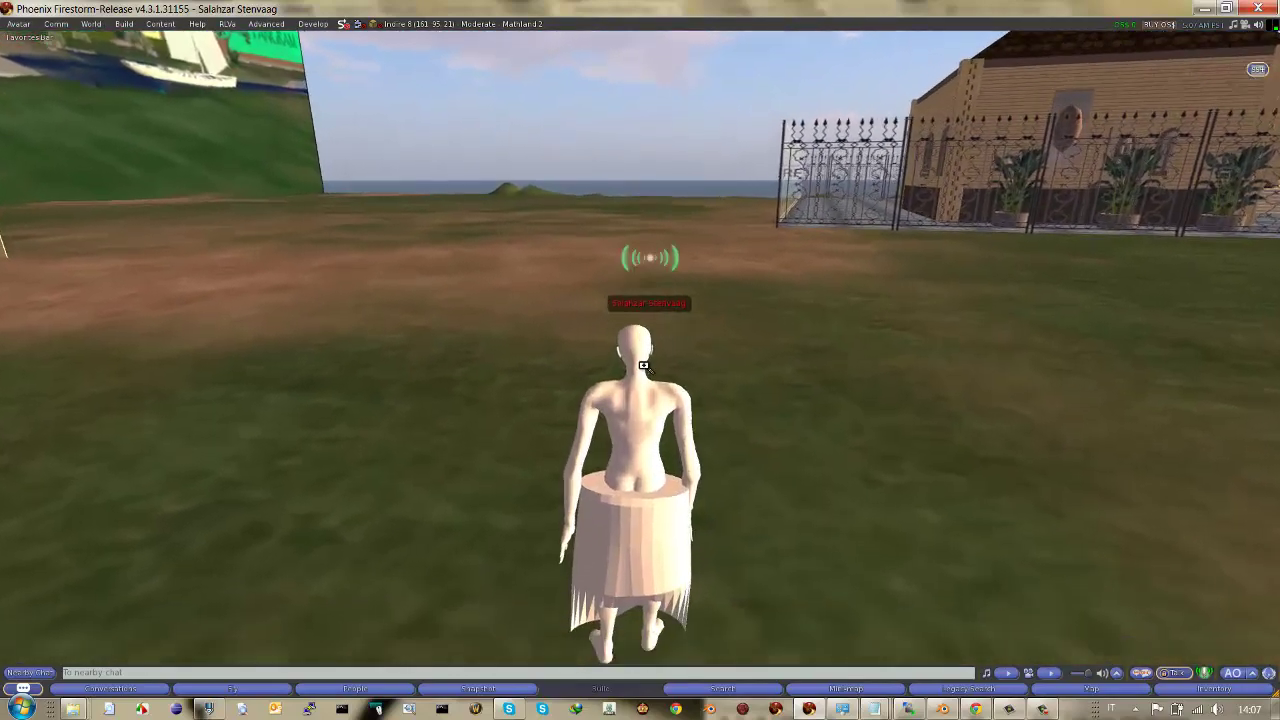
{"action": "mouse_move", "coordinate": [600, 645]}
{"action": "left_mouse_down", "text": "alt"}
{"action": "mouse_move", "coordinate": [653, 363]}
{"action": "mouse_move", "coordinate": [642, 365]}
{"action": "left_mouse_up", "text": "alt"}
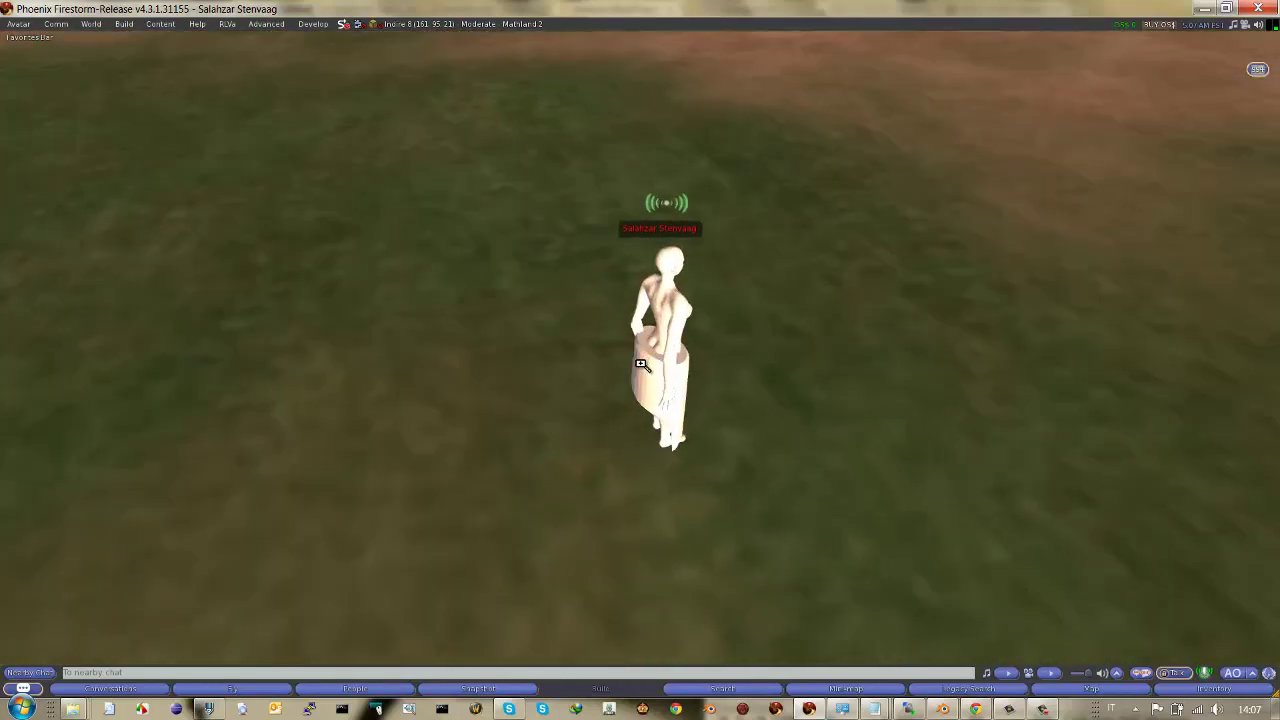
{"action": "key", "text": "Escape"}
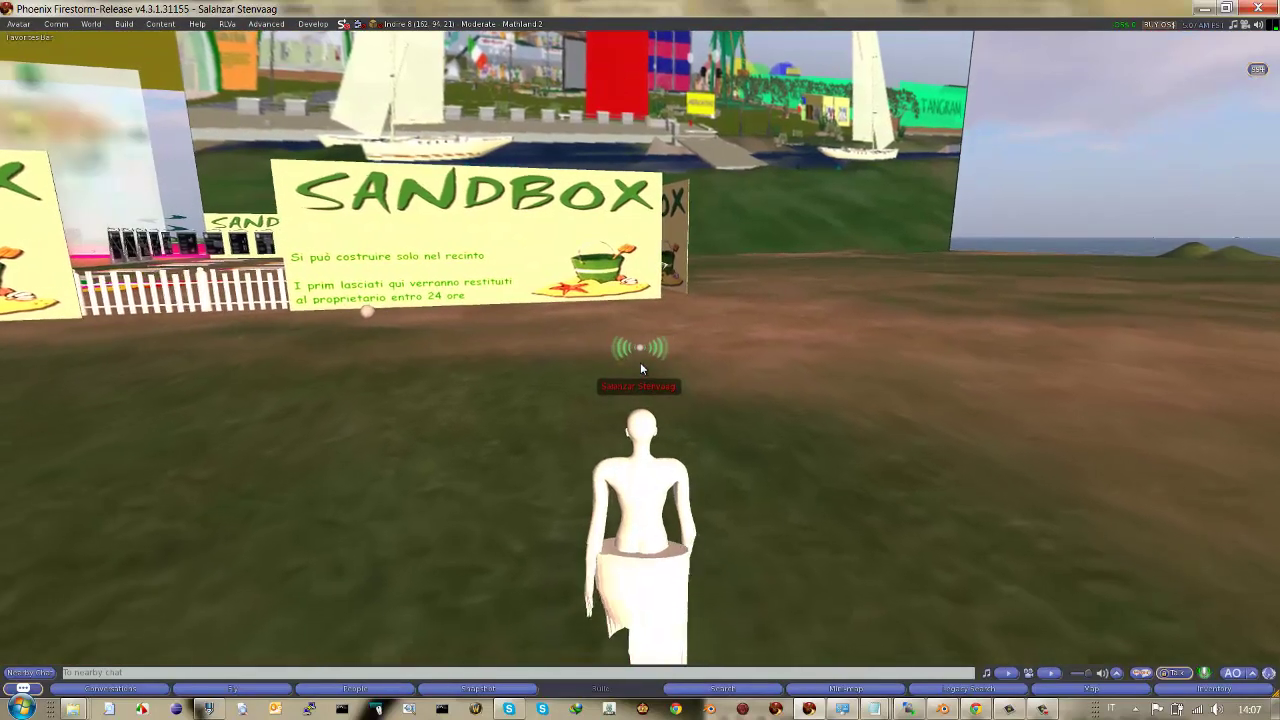
- Walk toward the green banners, turn to face the SANDBOX signs, and view the avatar's front
{"action": "key", "text": "Left"}
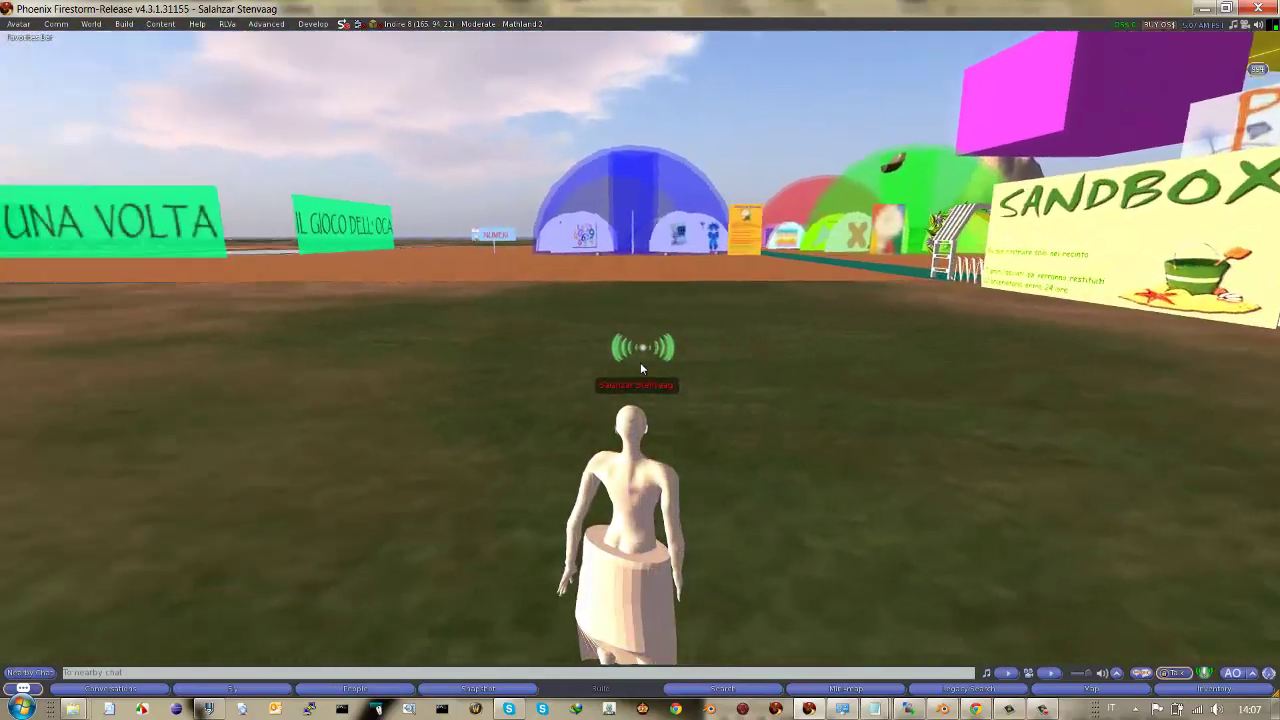
{"action": "key", "text": "Up"}
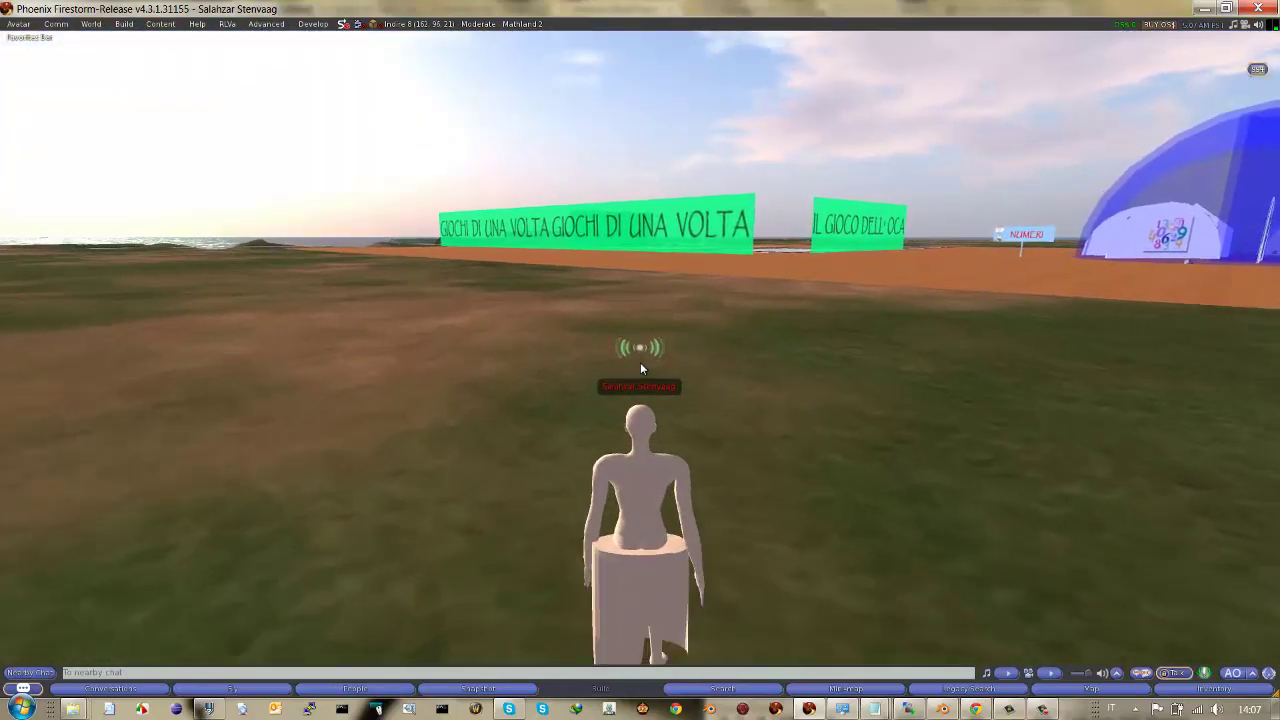
{"action": "key", "text": "Up"}
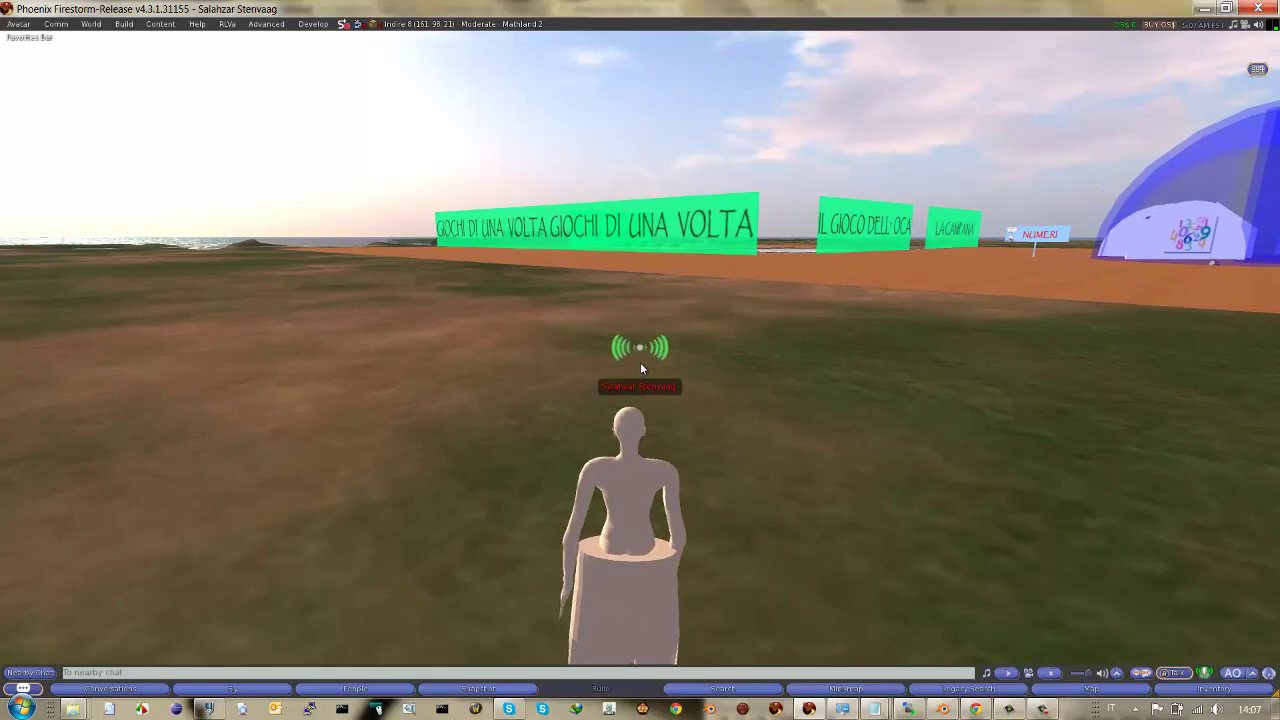
{"action": "key", "text": "Right"}
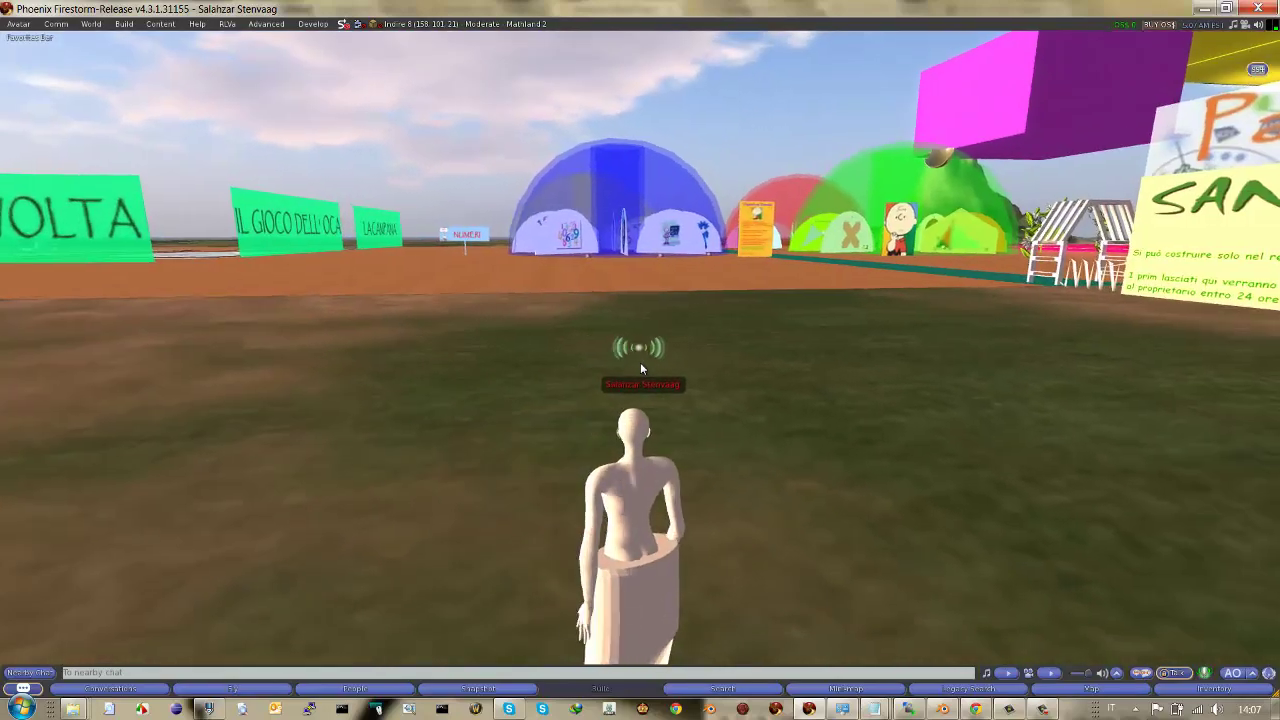
{"action": "key", "text": "Right"}
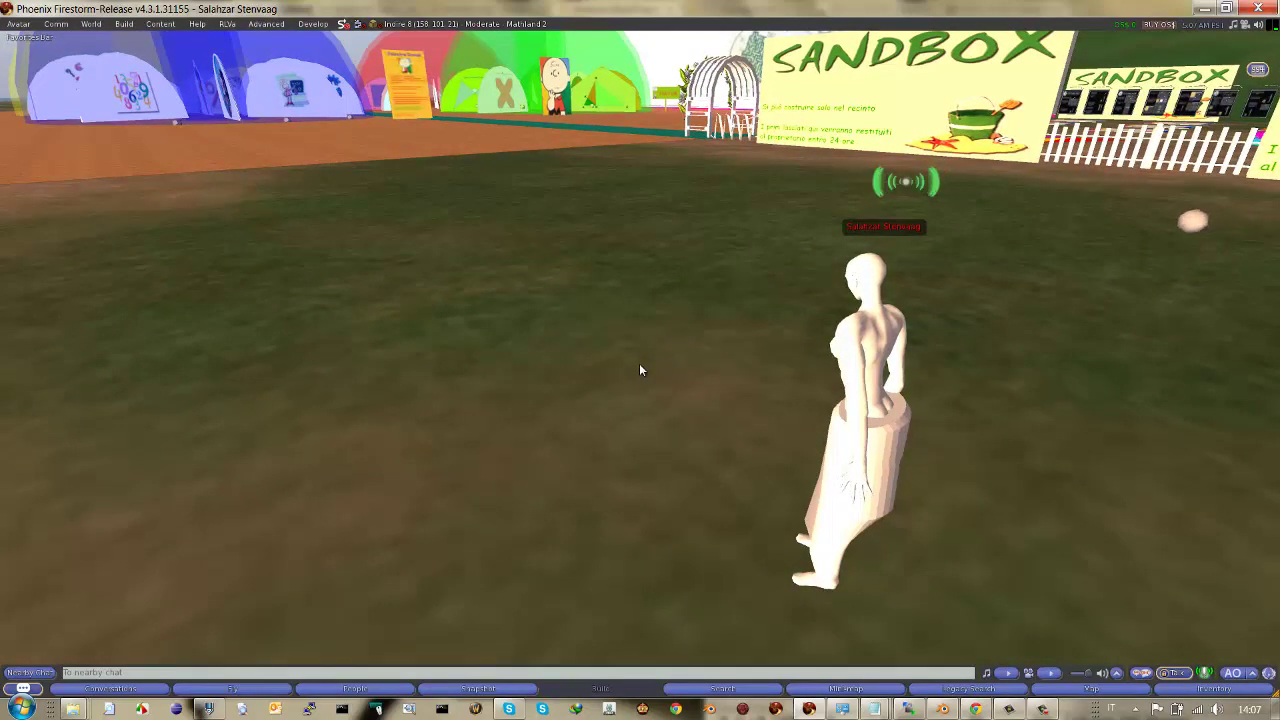
{"action": "key", "text": "Right"}
{"action": "key", "text": "Right"}
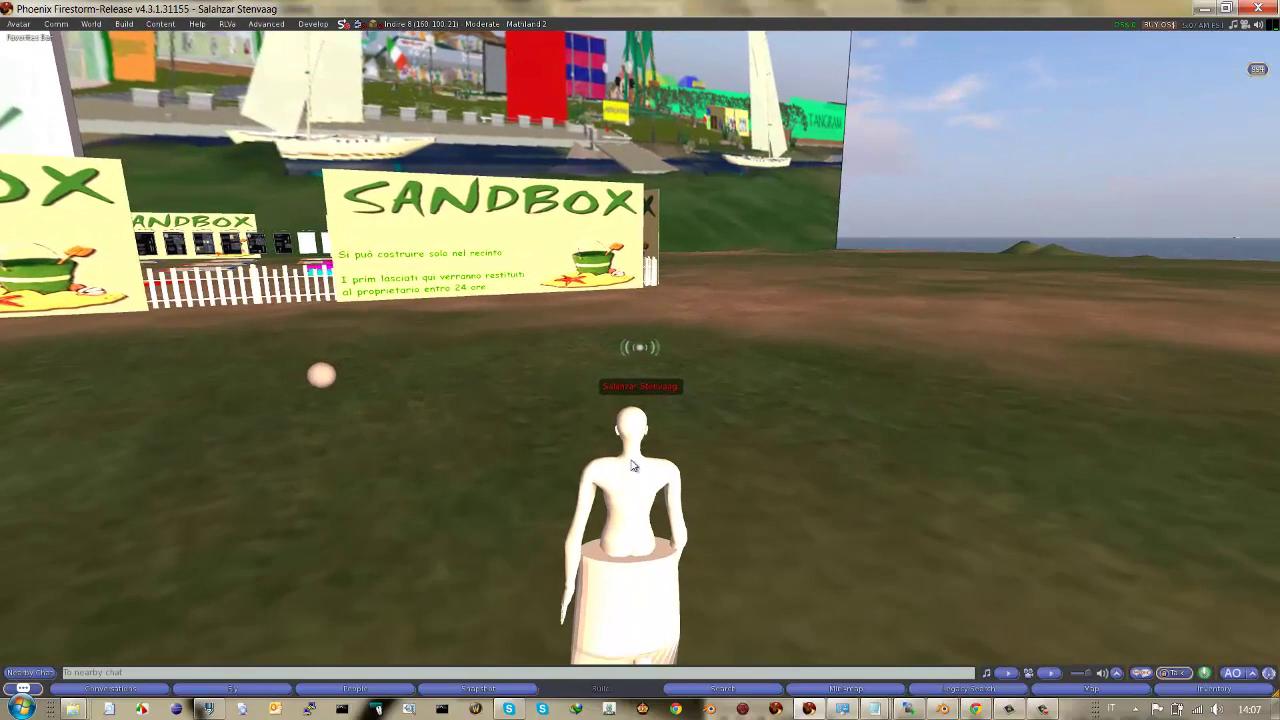
{"action": "mouse_move", "coordinate": [596, 527]}
{"action": "left_mouse_down", "text": "alt"}
{"action": "mouse_move", "coordinate": [642, 357]}
{"action": "mouse_move", "coordinate": [641, 368]}
{"action": "mouse_move", "coordinate": [617, 244]}
{"action": "left_mouse_up", "text": "alt"}
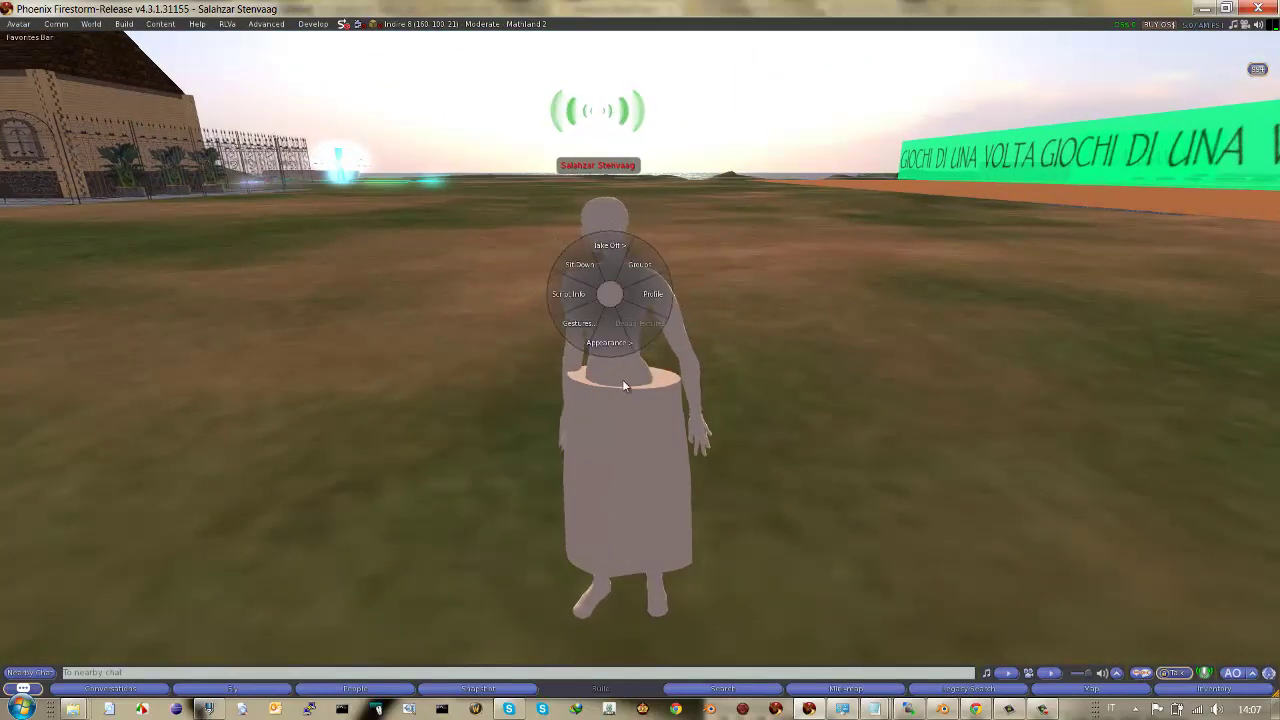
- Close the pie menu and orbit and zoom to view the skirt closely from front and side
{"action": "key", "text": "Escape"}
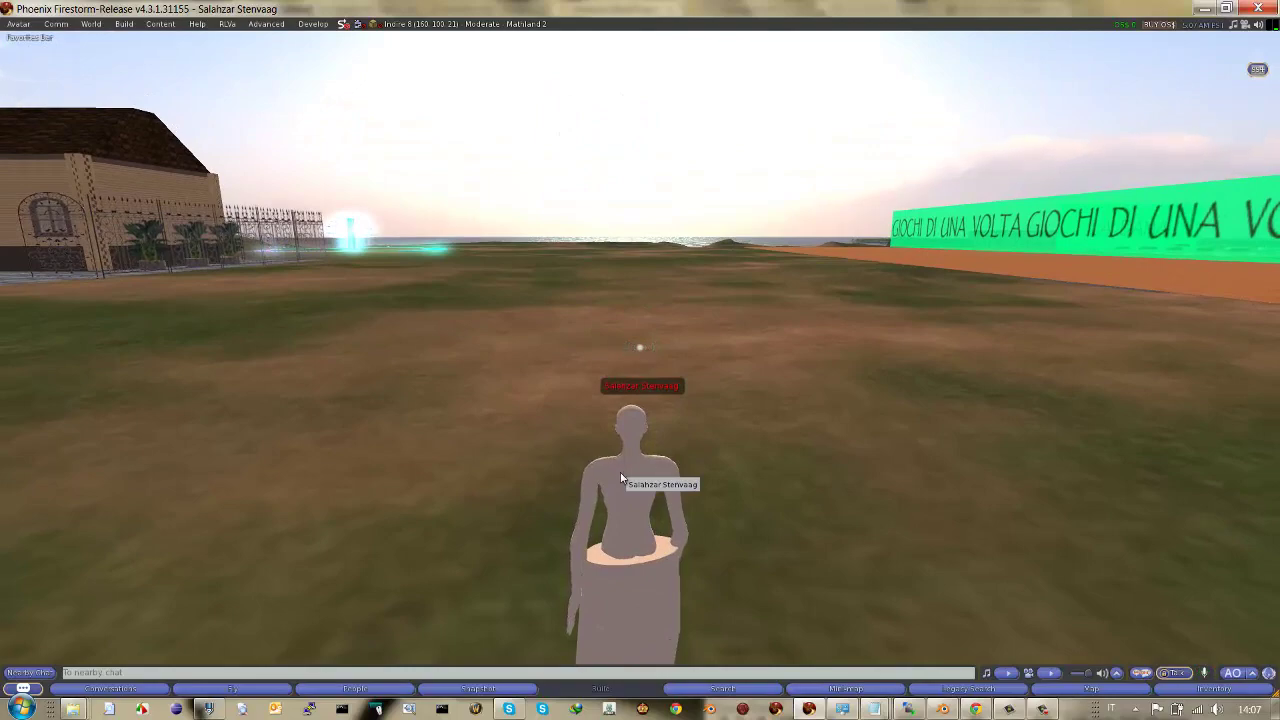
{"action": "left_click_drag", "start_coordinate": [616, 526], "coordinate": [640, 365], "text": "alt"}
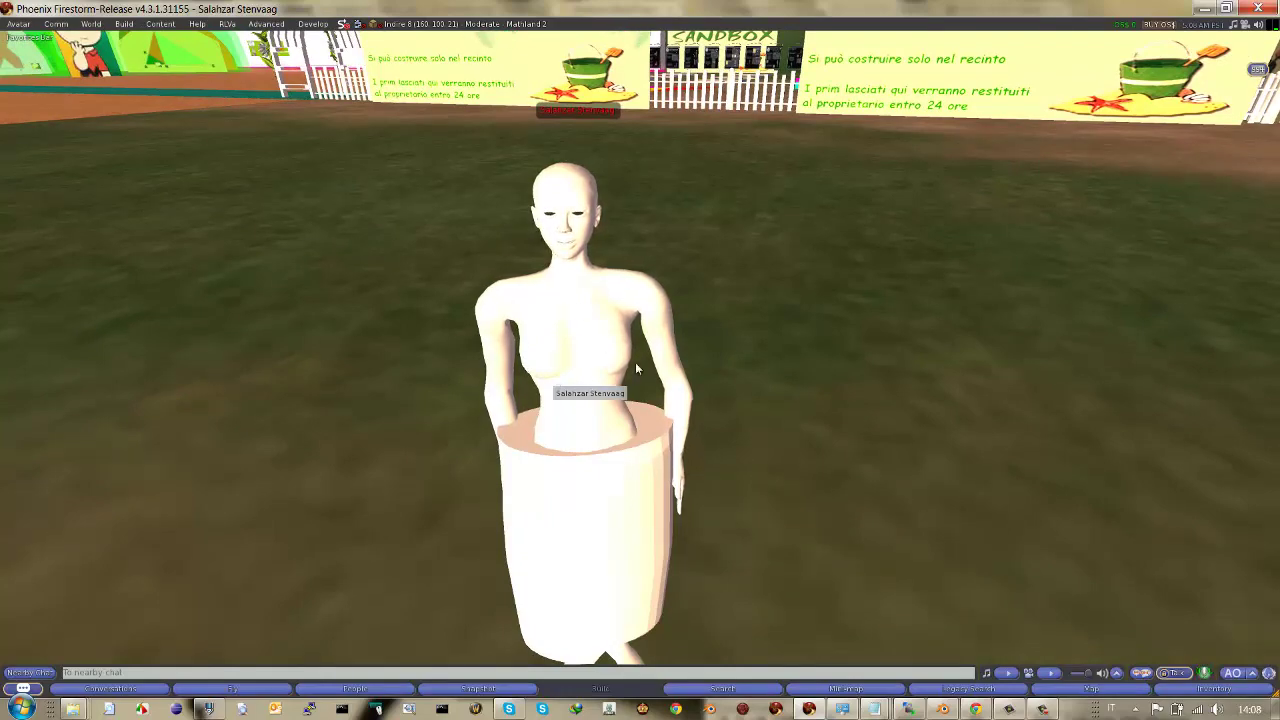
{"action": "left_click_drag", "start_coordinate": [636, 368], "coordinate": [641, 370], "text": "alt"}
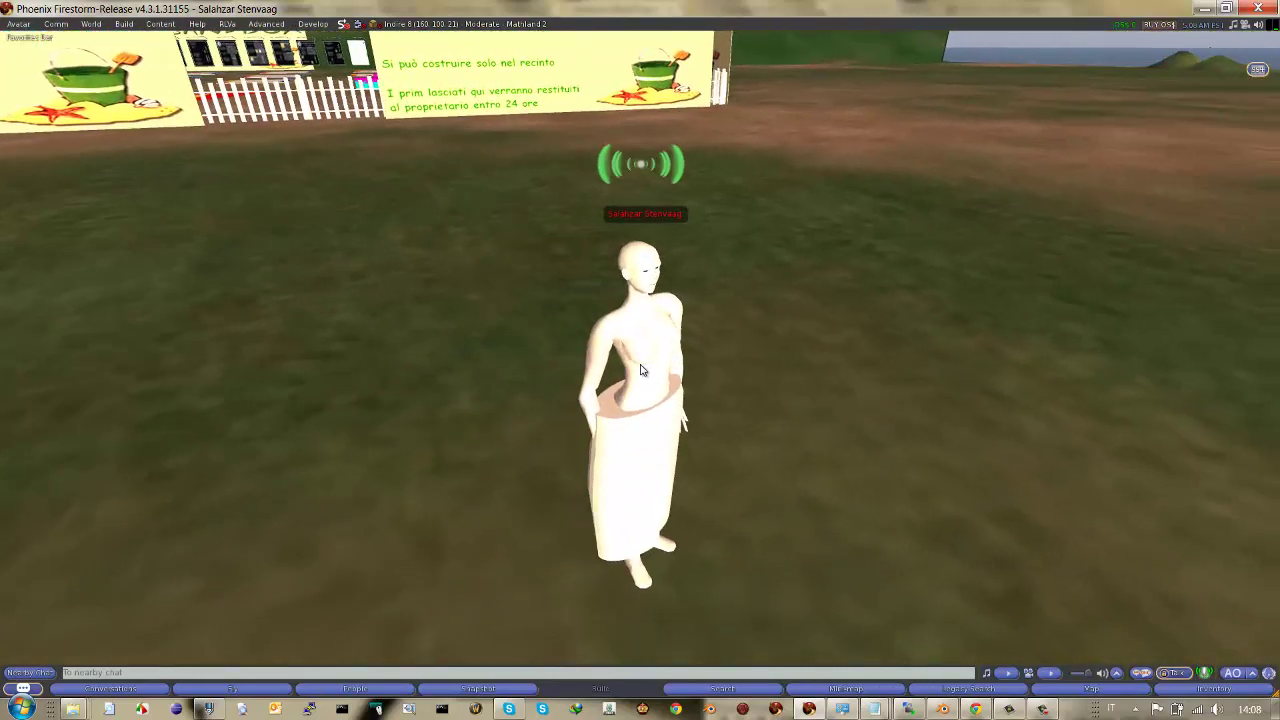
{"action": "scroll", "coordinate": [655, 375], "scroll_direction": "up", "scroll_amount": 3}
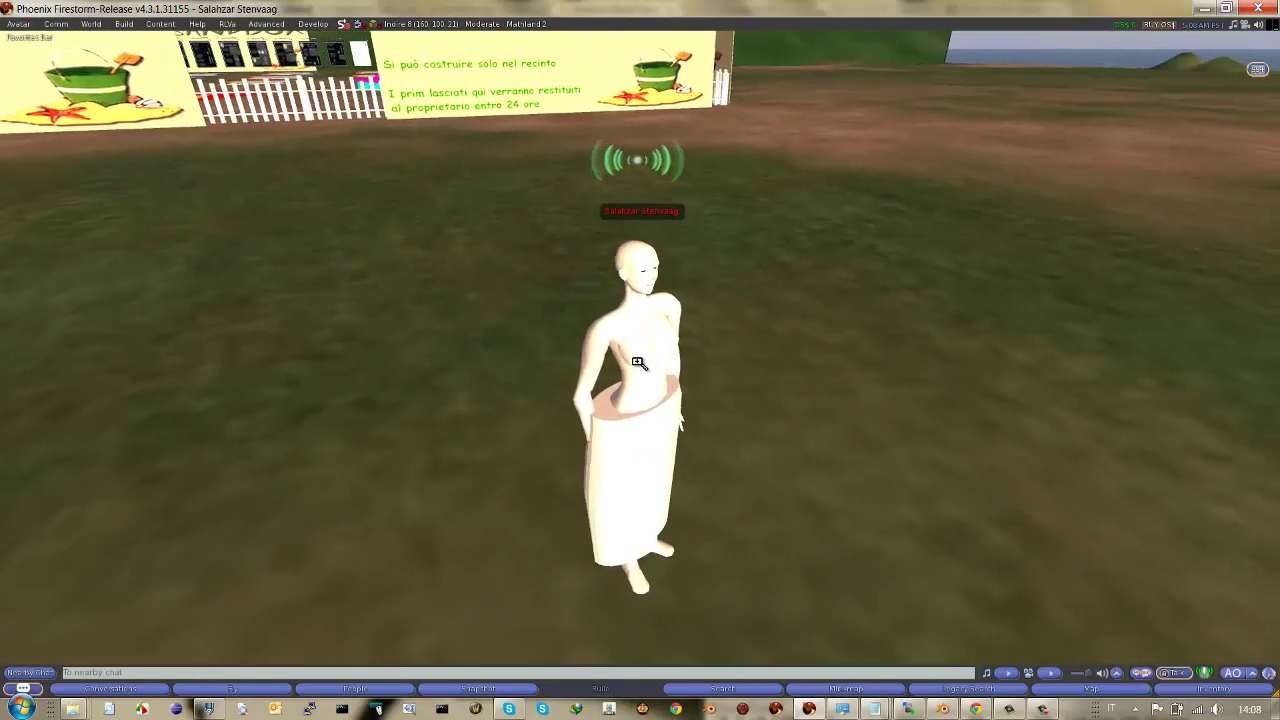